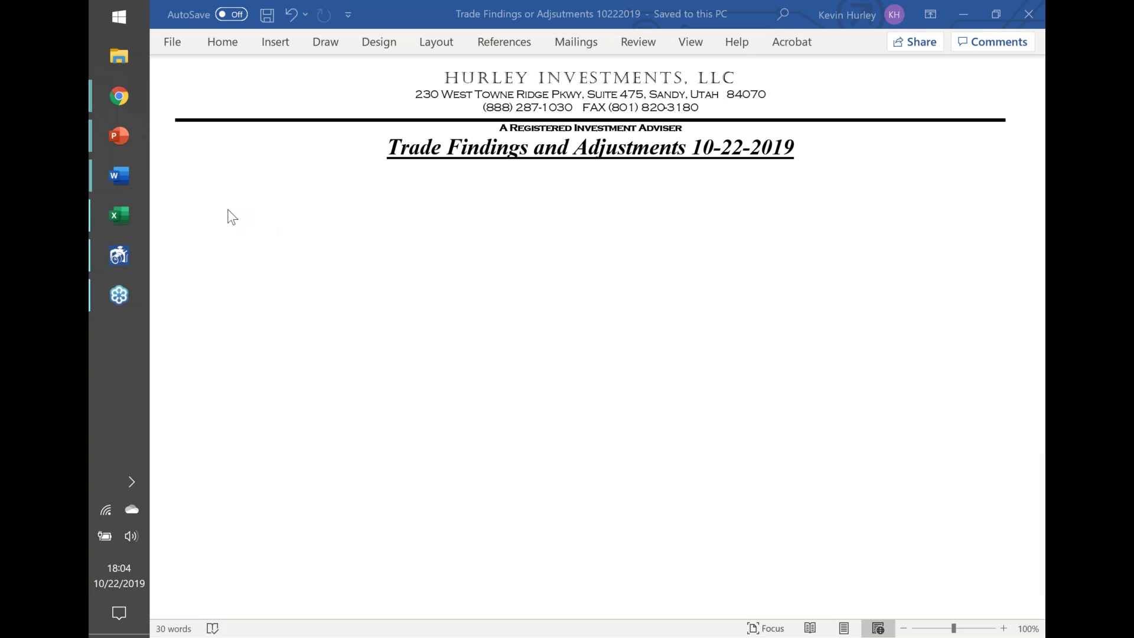
# - Open Insert > Pictures to add a picture from this computer
pyautogui.click(276, 43)
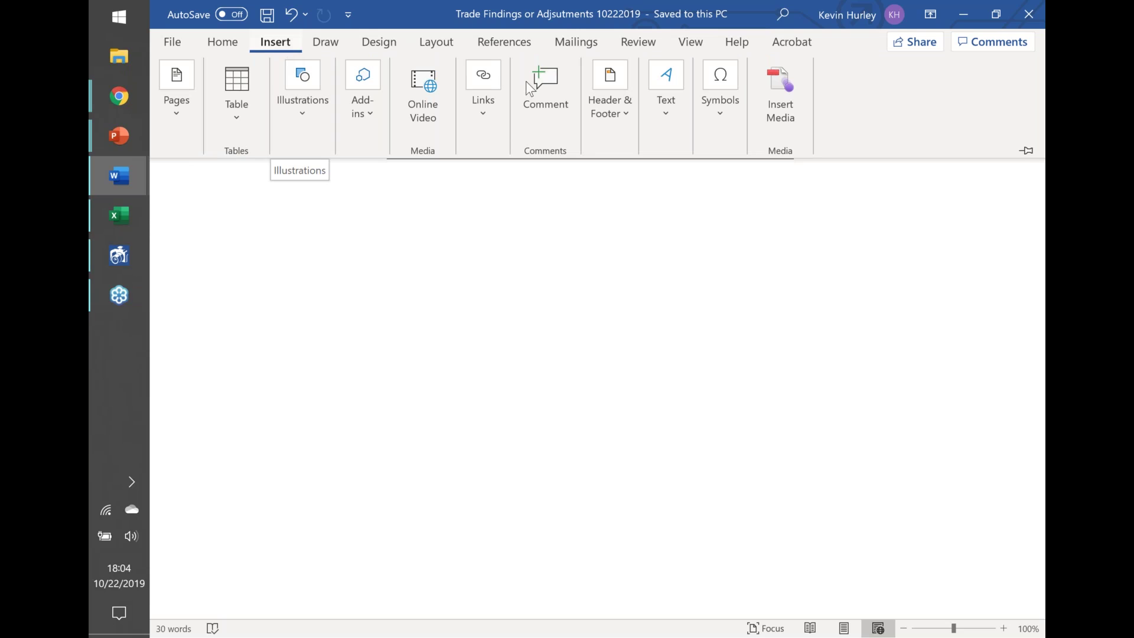
pyautogui.click(792, 154)
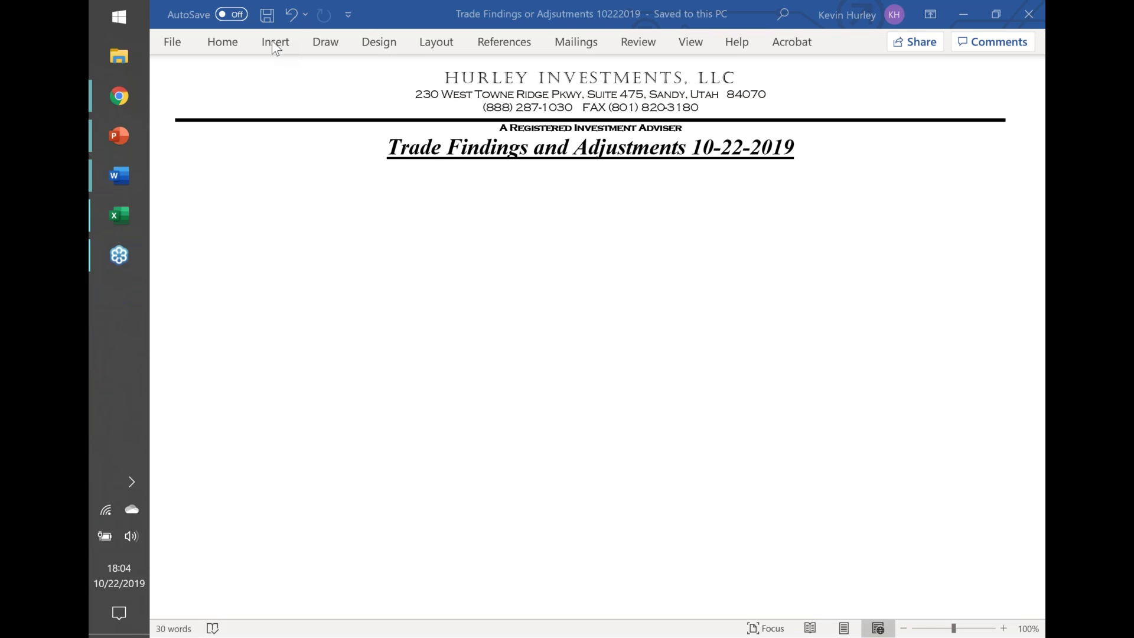
pyautogui.click(274, 42)
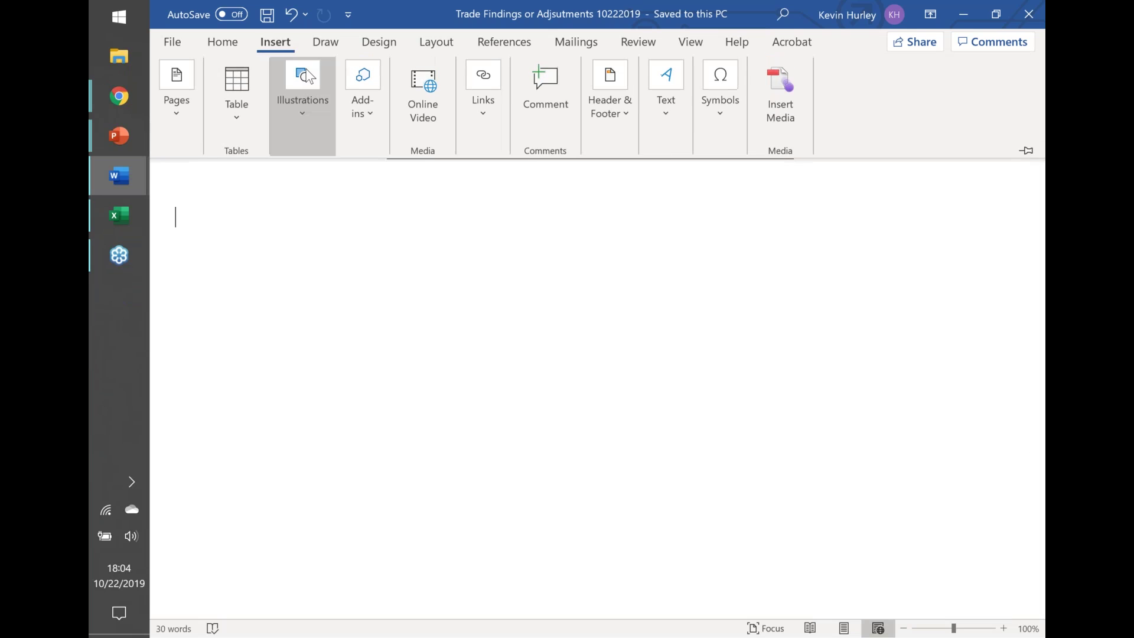
pyautogui.click(307, 91)
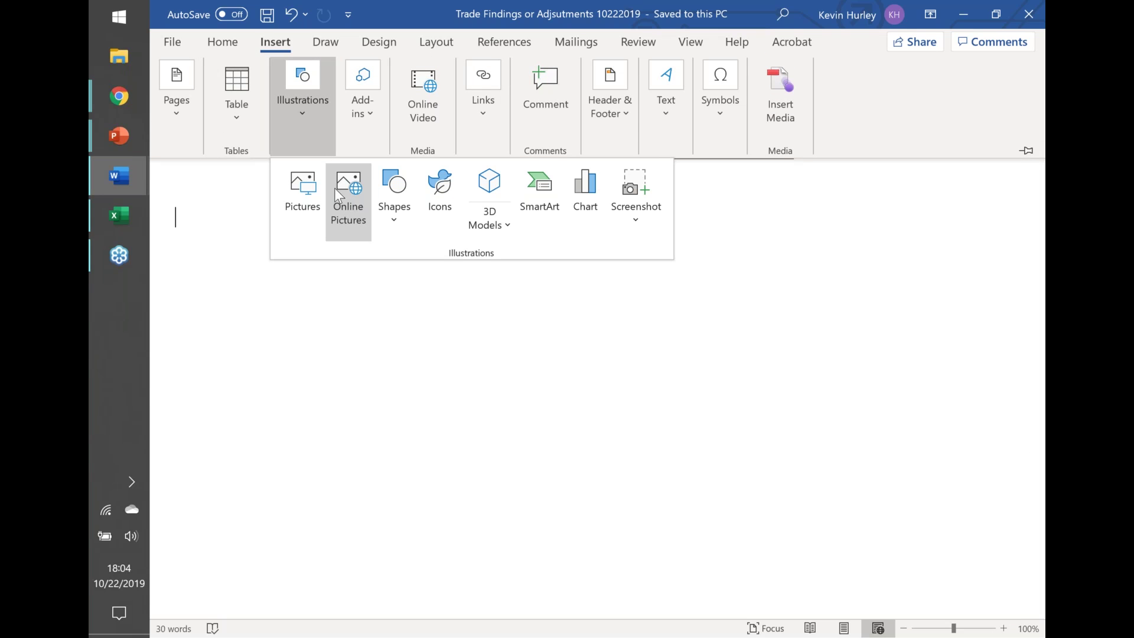
pyautogui.click(303, 185)
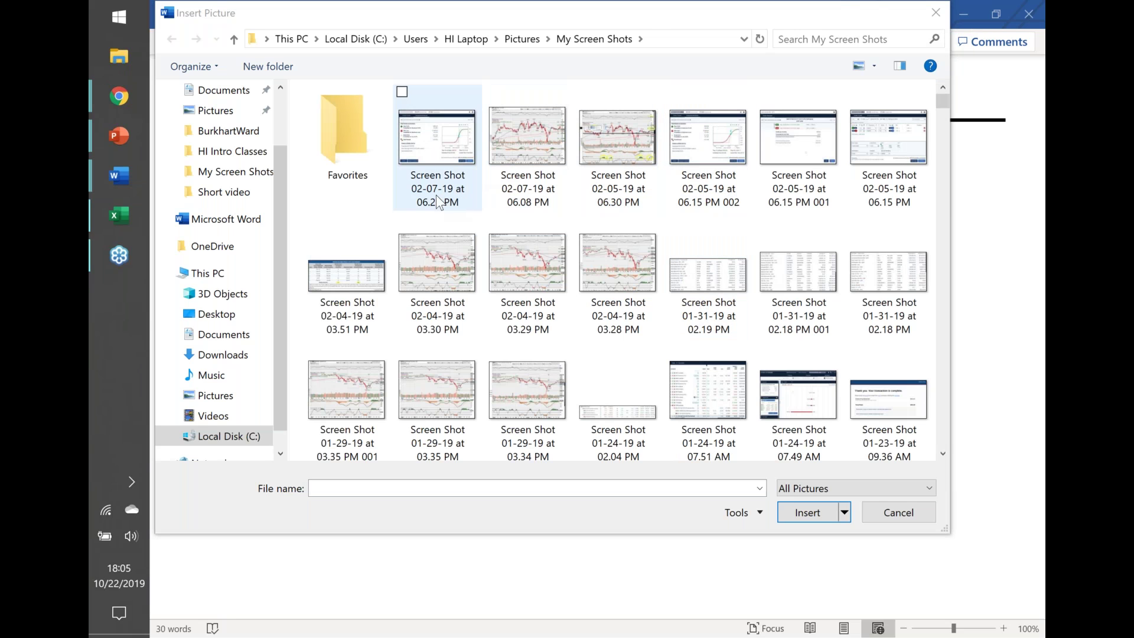
# - Sort the screenshots newest first and insert the 10-22-19 06.04 PM screenshot
pyautogui.click(387, 191)
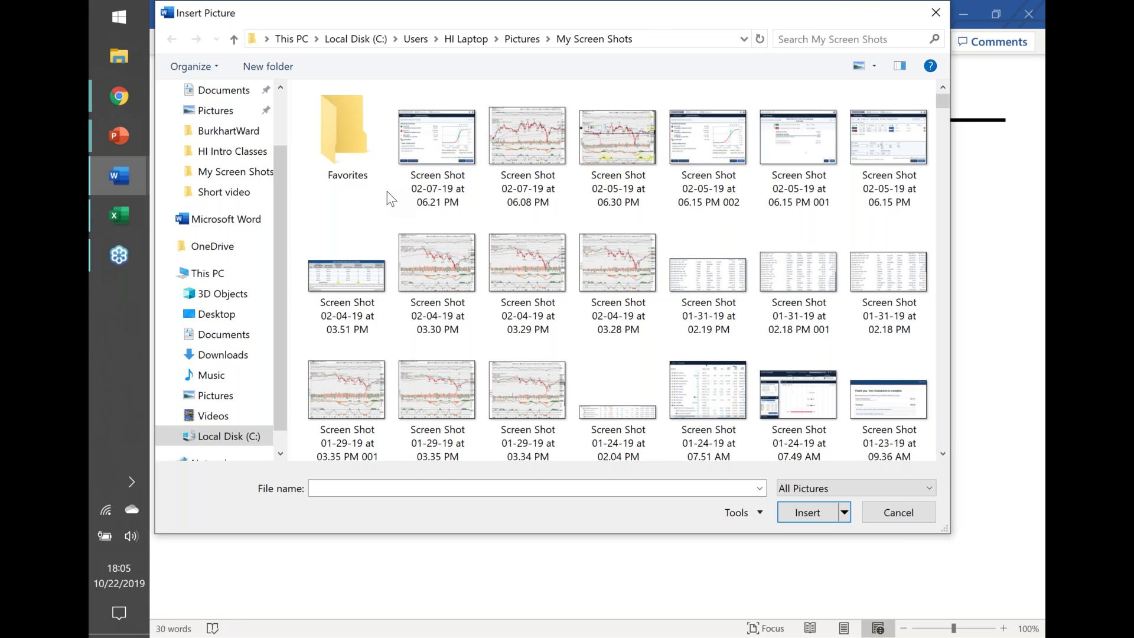
pyautogui.rightClick(387, 191)
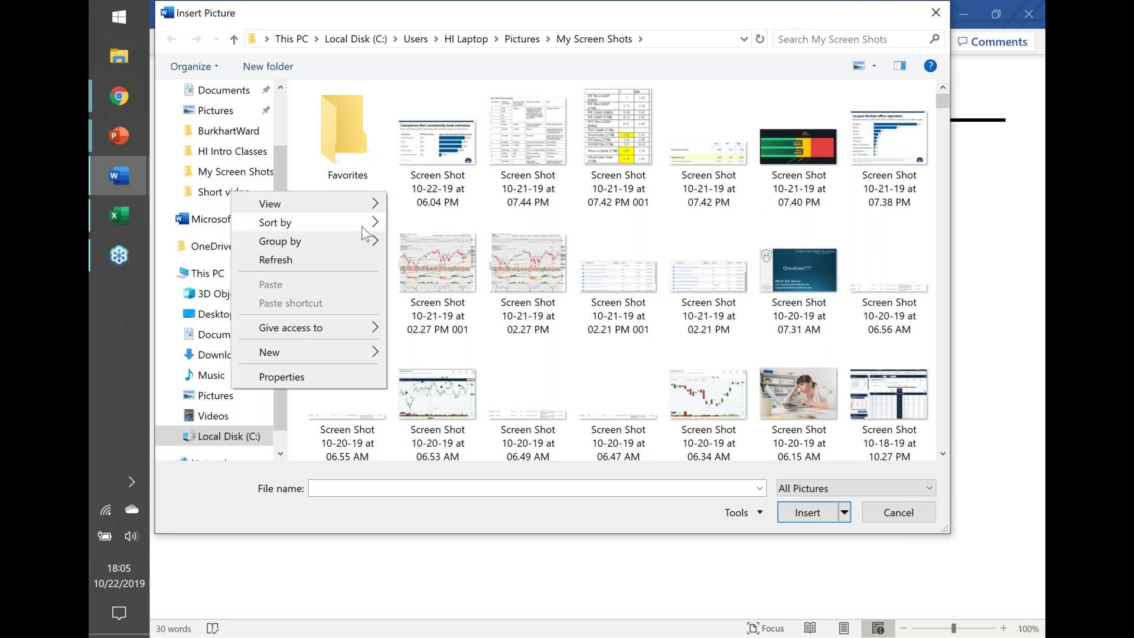
pyautogui.moveTo(368, 227)
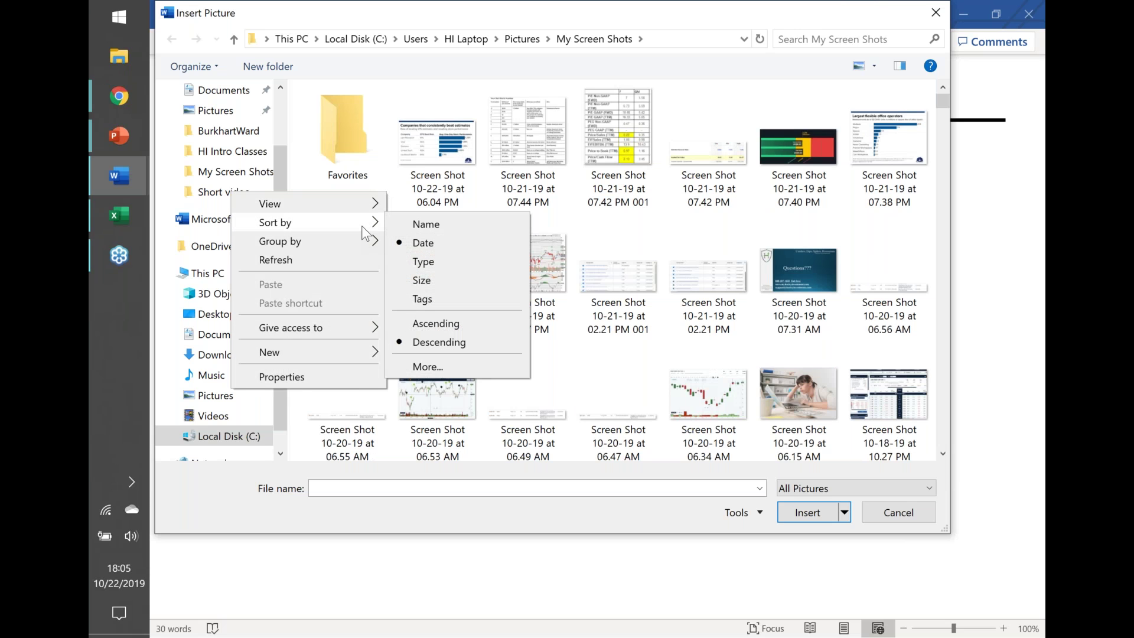
pyautogui.click(435, 324)
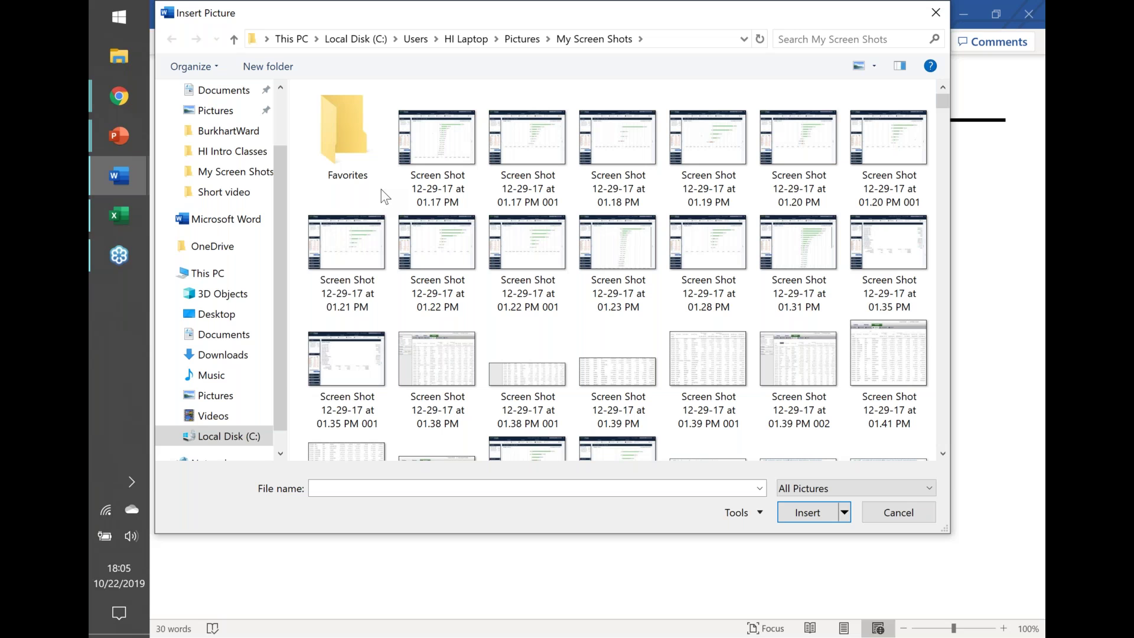
pyautogui.rightClick(381, 189)
pyautogui.moveTo(354, 230)
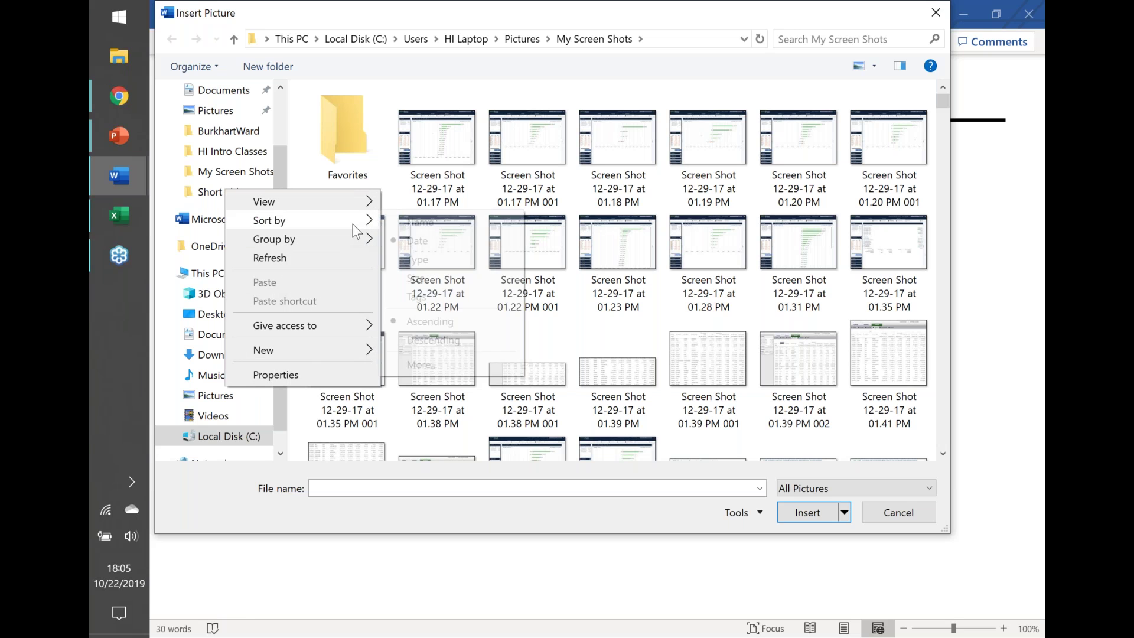
pyautogui.click(431, 339)
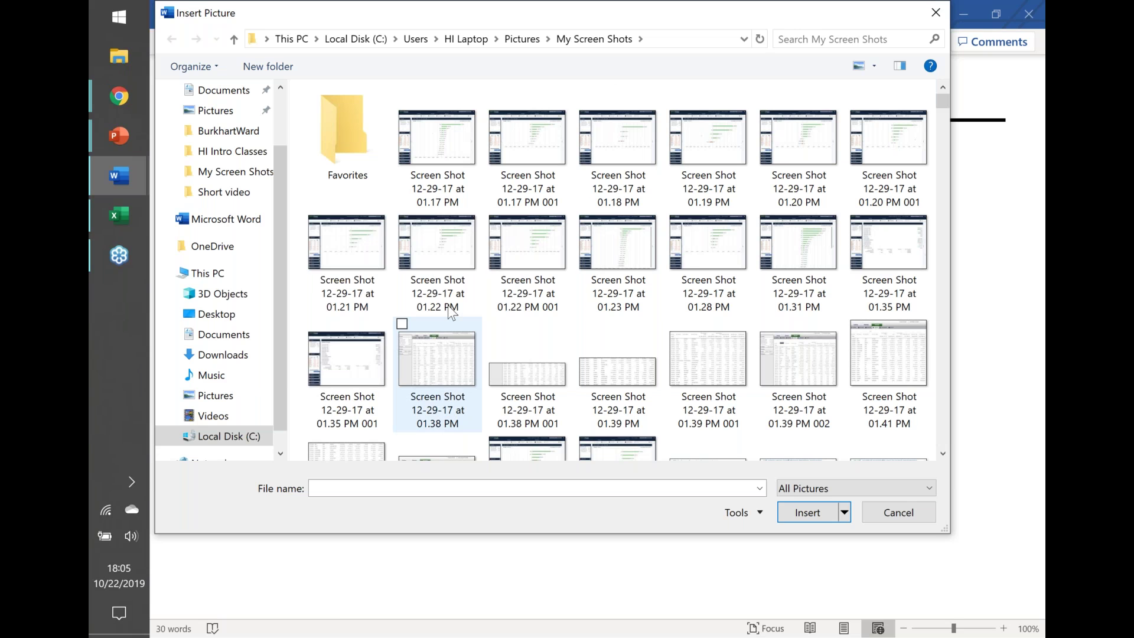
pyautogui.doubleClick(450, 149)
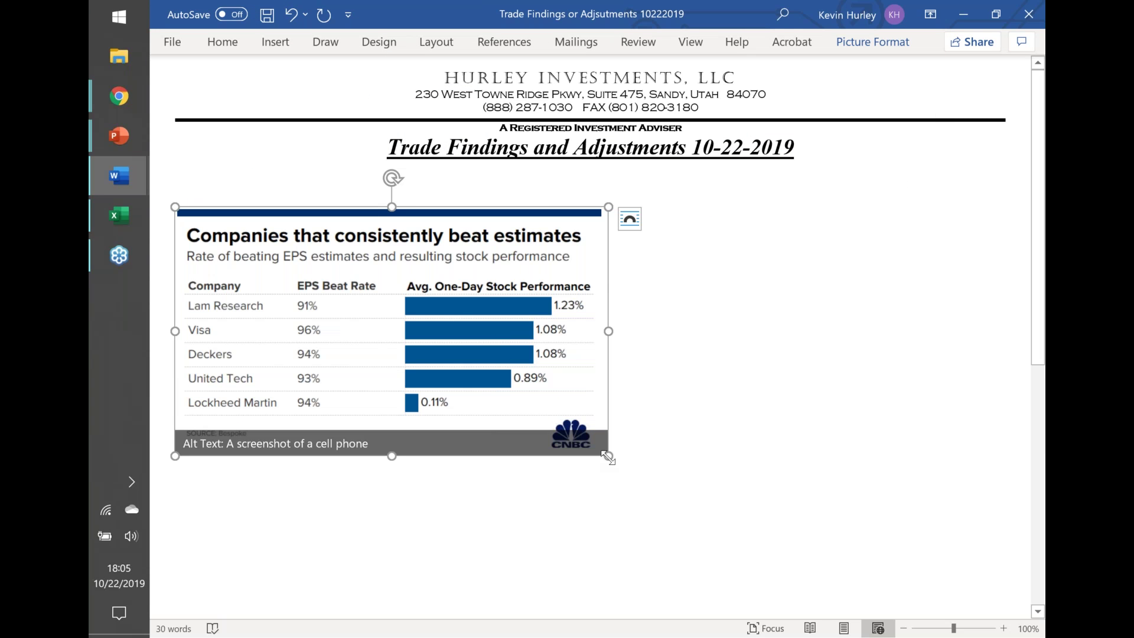
# - Enlarge the CNBC table picture, briefly highlight Visa's 96% beat rate and 1.08% move, then undo the marks
pyautogui.moveTo(608, 456); pyautogui.dragTo(797, 528)
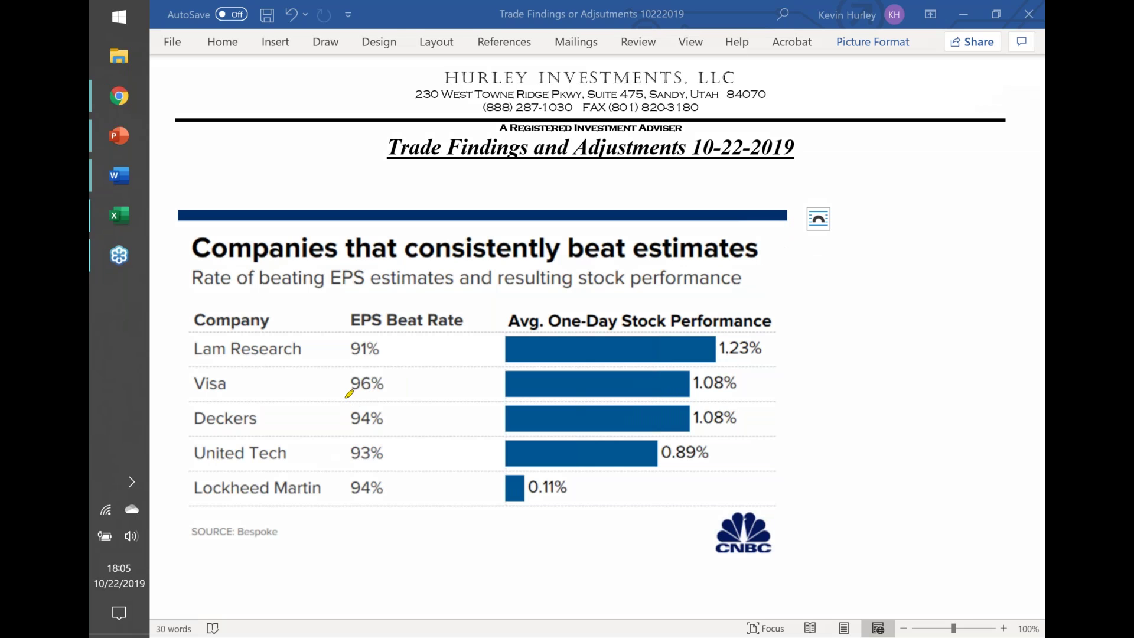
pyautogui.moveTo(345, 398); pyautogui.dragTo(400, 390)
pyautogui.moveTo(693, 394)
pyautogui.mouseDown()
pyautogui.moveTo(756, 390)
pyautogui.moveTo(749, 372)
pyautogui.moveTo(682, 378)
pyautogui.moveTo(702, 396)
pyautogui.moveTo(738, 385)
pyautogui.mouseUp()
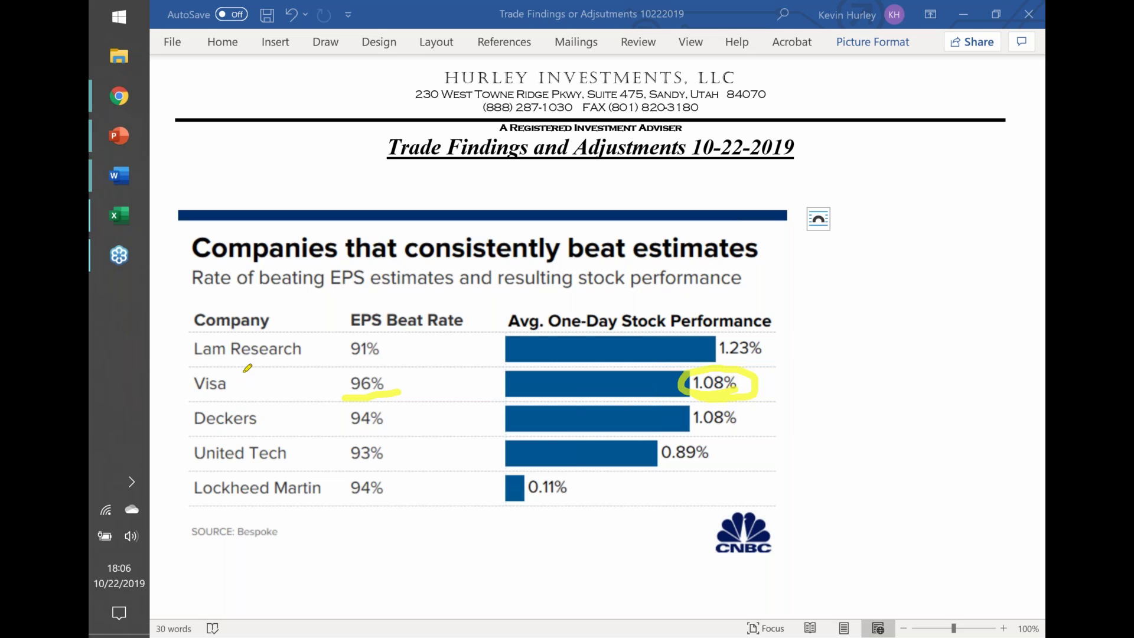
pyautogui.moveTo(245, 367)
pyautogui.mouseDown()
pyautogui.moveTo(177, 367)
pyautogui.moveTo(181, 391)
pyautogui.moveTo(189, 403)
pyautogui.moveTo(224, 402)
pyautogui.moveTo(246, 356)
pyautogui.mouseUp()
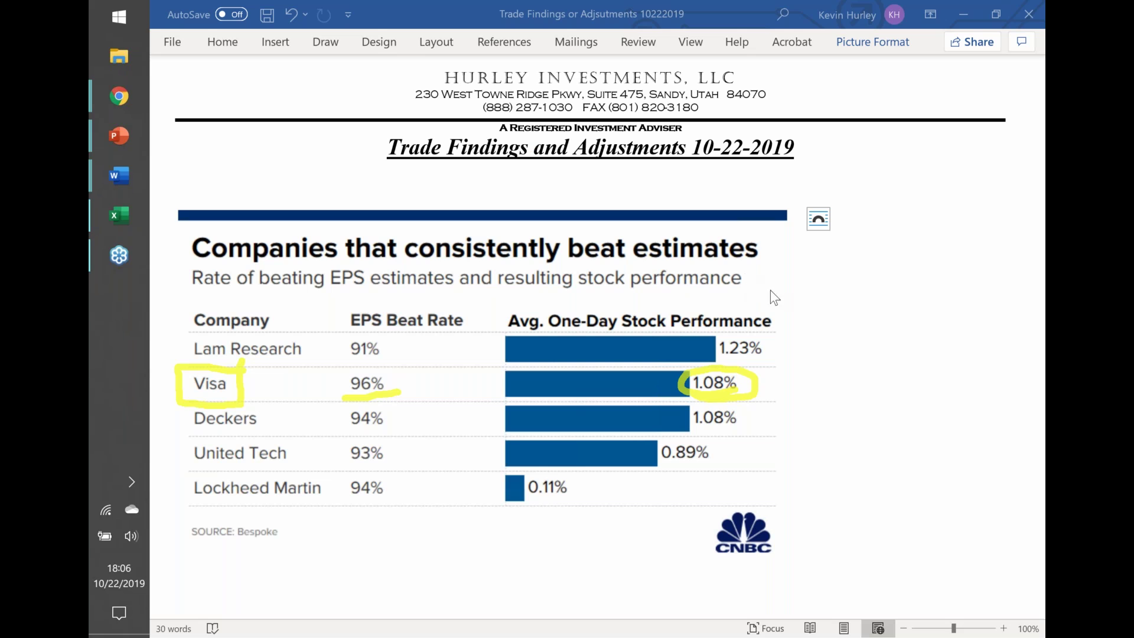
pyautogui.hotkey('ctrl', 'z')
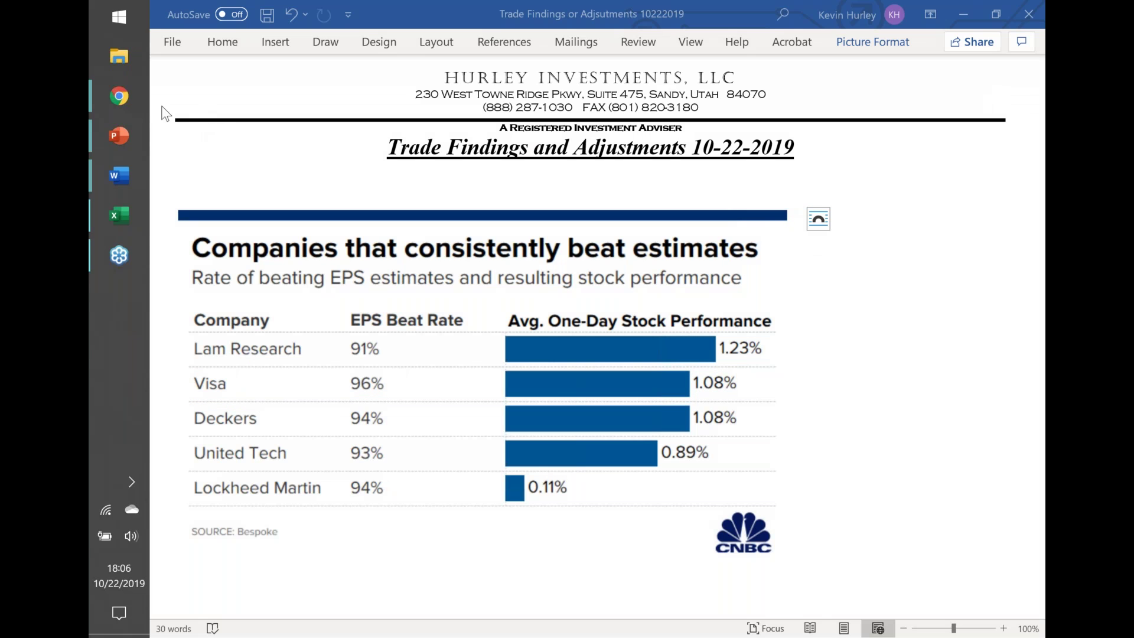
# - Bring Chrome forward and switch to the StockCharts chart page
pyautogui.moveTo(112, 93)
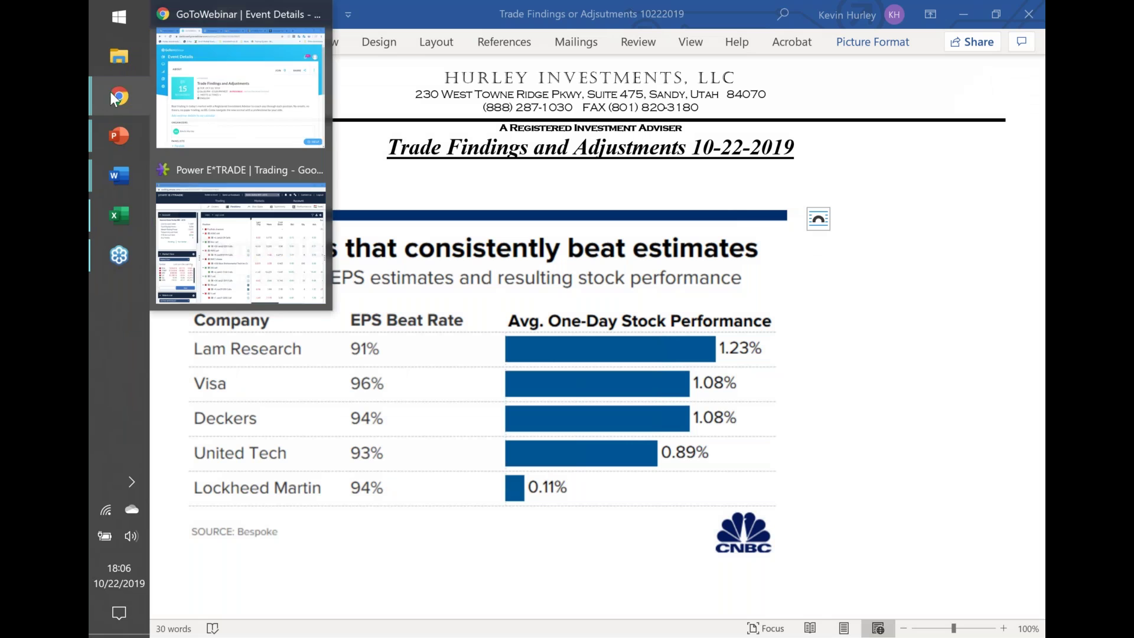
pyautogui.click(221, 76)
pyautogui.click(211, 16)
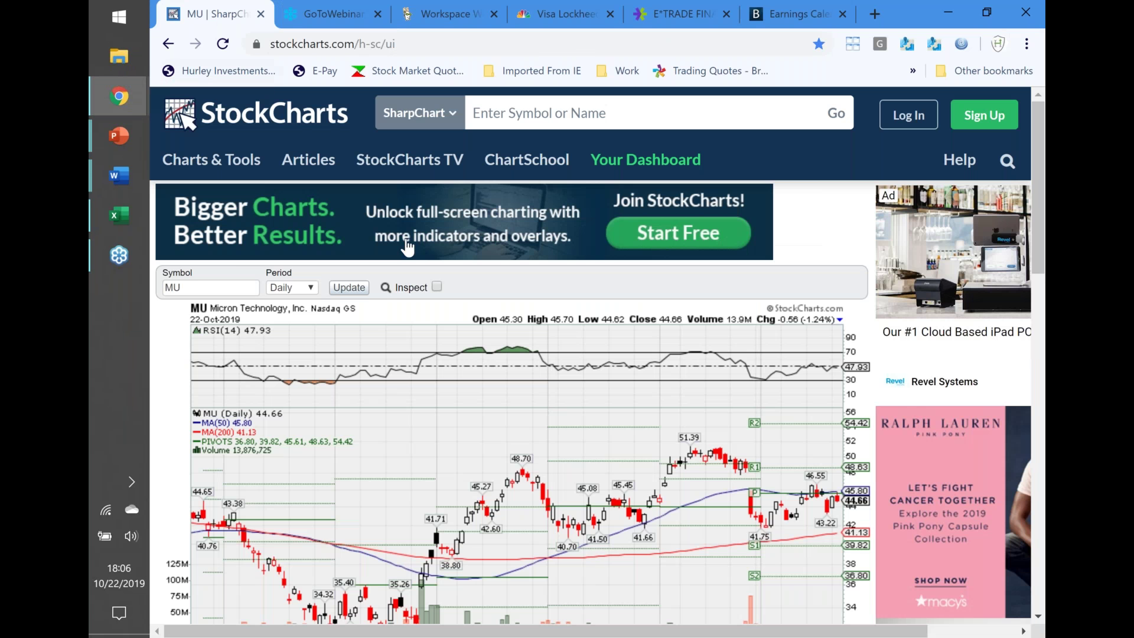
# - Chart the V ticker instead of MU, then close the sign-up pop-up and banner ad
pyautogui.click(193, 283)
pyautogui.press('BackSpace')
pyautogui.press('BackSpace')
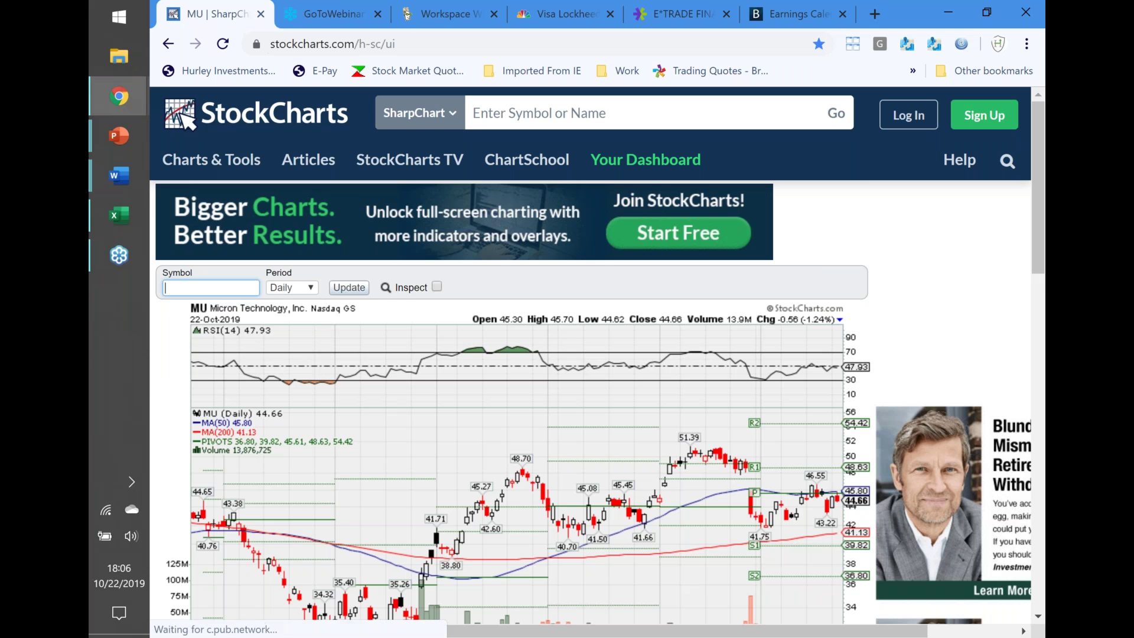
pyautogui.write('v')
pyautogui.press('Return')
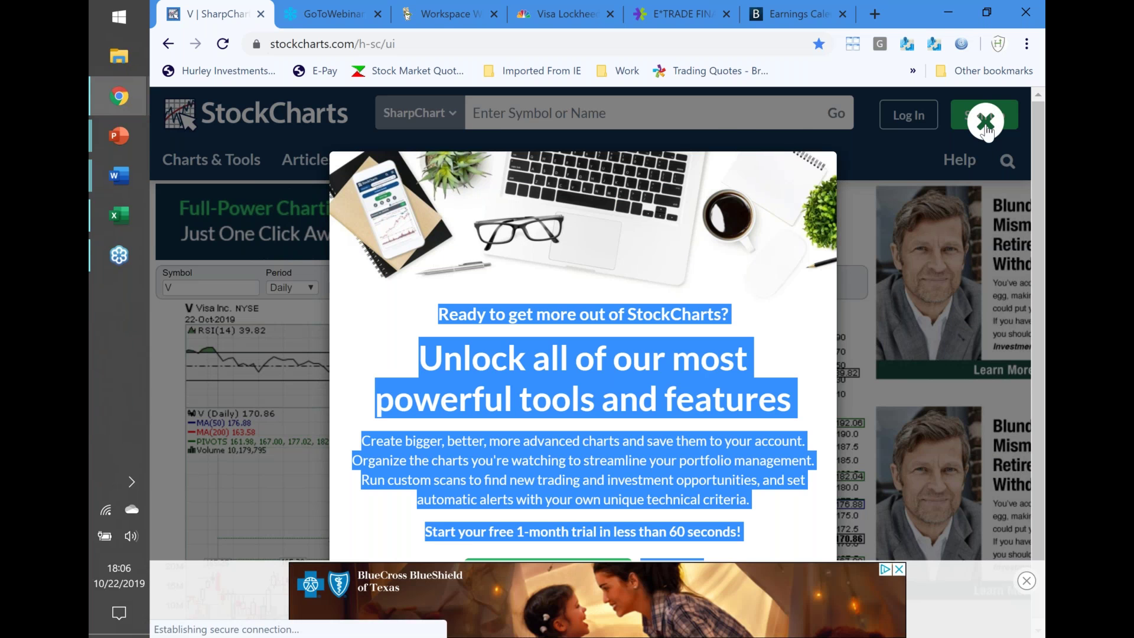
pyautogui.click(985, 122)
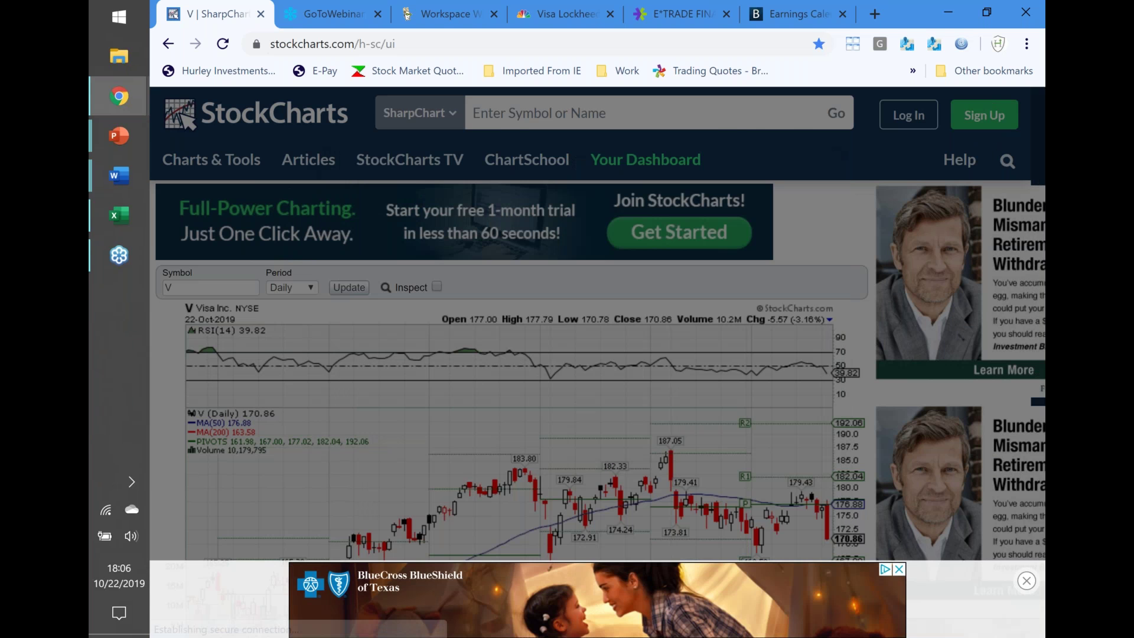
pyautogui.click(1012, 568)
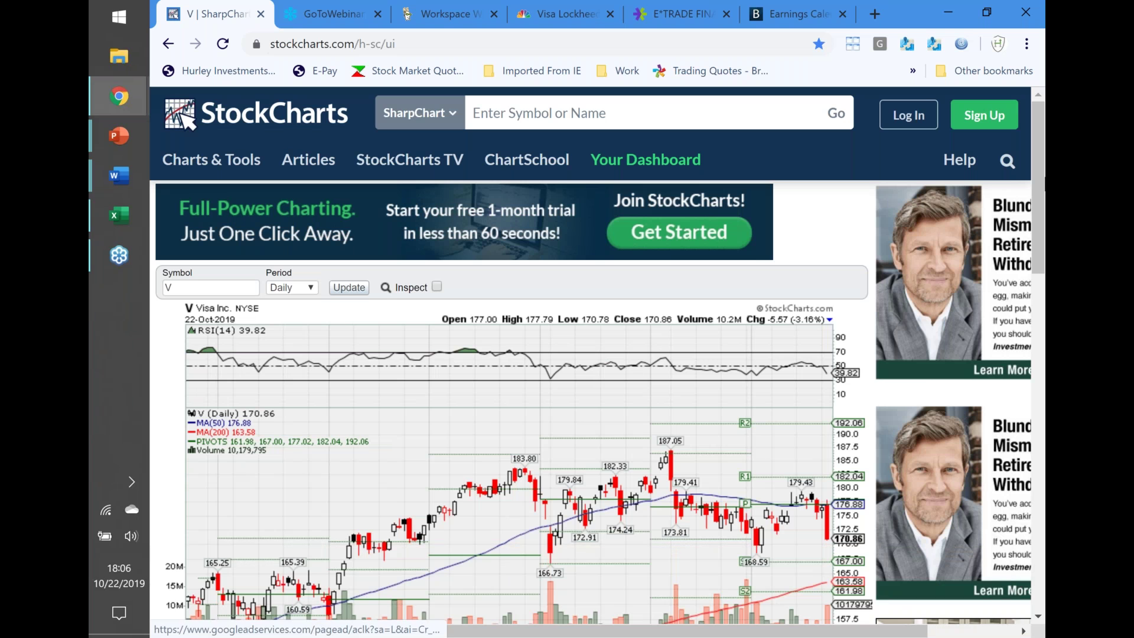
pyautogui.scroll(-3, 597, 356)
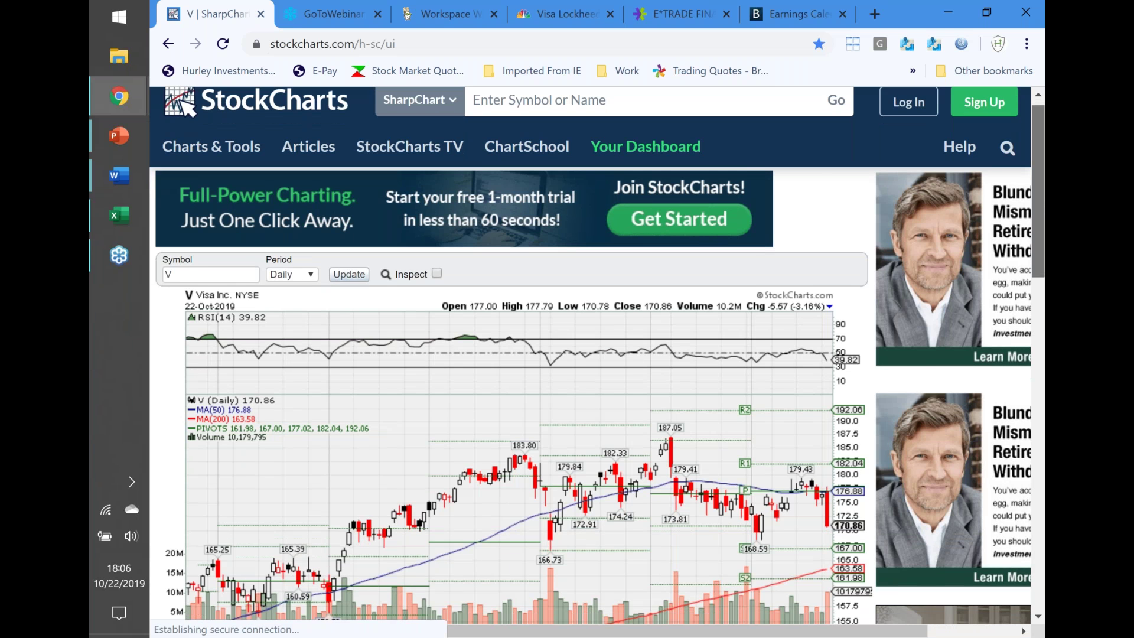
pyautogui.scroll(-1, 597, 356)
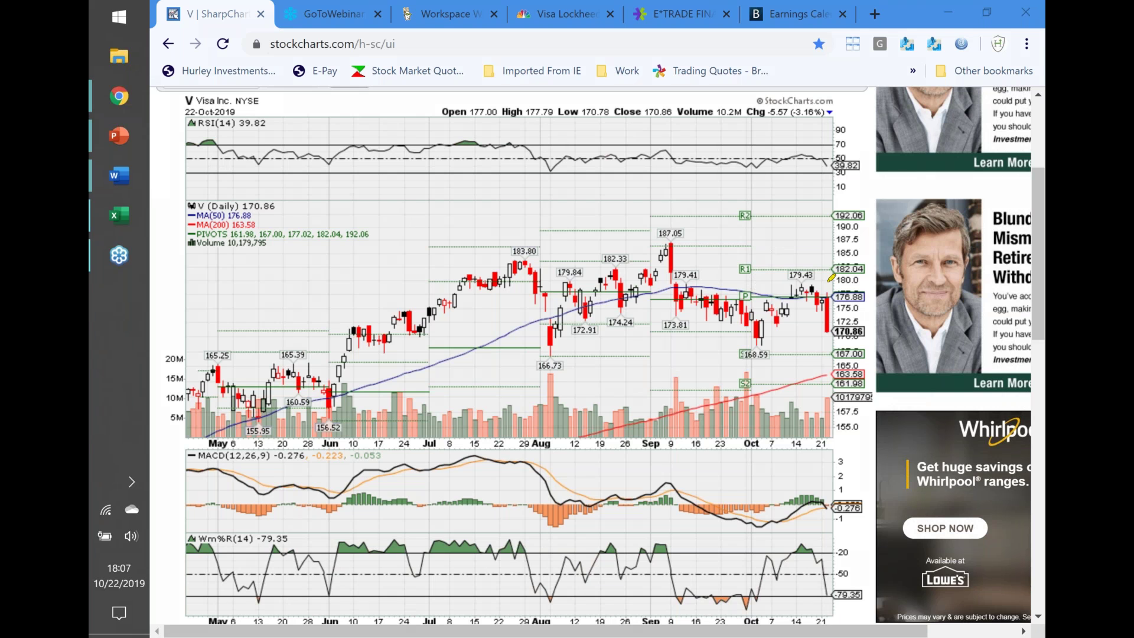
# - Mark in yellow Visa's latest drop, the June, August (166.73) and October lows, and the Williams %R at -79.35
pyautogui.moveTo(822, 284)
pyautogui.mouseDown()
pyautogui.moveTo(812, 298)
pyautogui.moveTo(832, 337)
pyautogui.moveTo(833, 290)
pyautogui.moveTo(815, 290)
pyautogui.mouseUp()
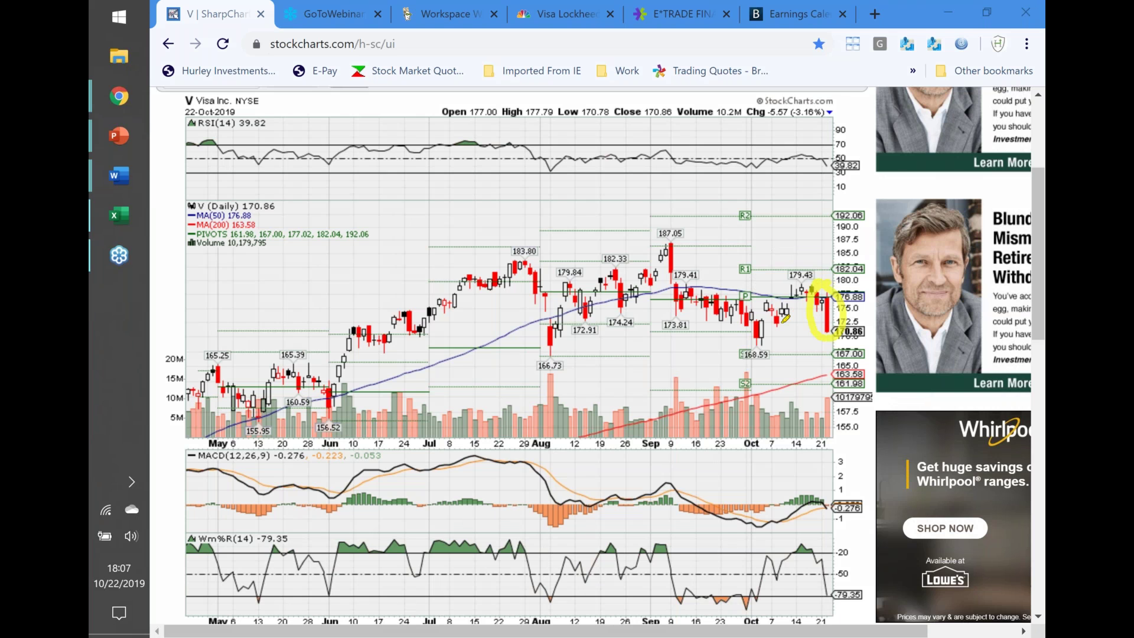
pyautogui.click(745, 338)
pyautogui.moveTo(742, 339); pyautogui.dragTo(780, 344)
pyautogui.moveTo(540, 339); pyautogui.dragTo(581, 337)
pyautogui.moveTo(396, 337); pyautogui.dragTo(443, 336)
pyautogui.moveTo(347, 331); pyautogui.dragTo(397, 332)
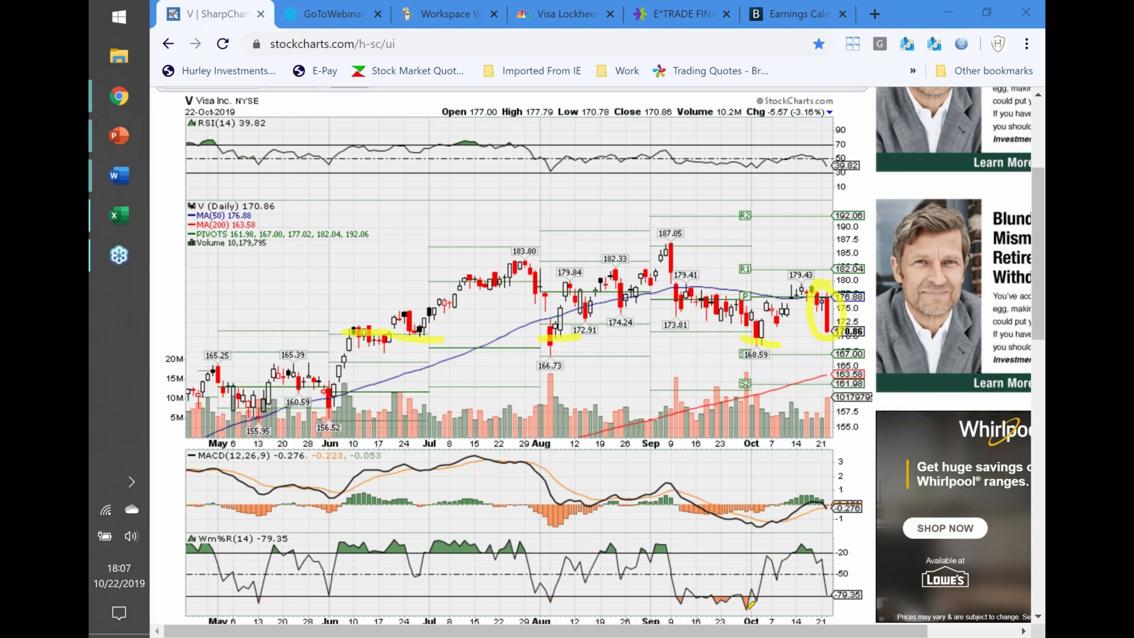
pyautogui.moveTo(786, 576)
pyautogui.mouseDown()
pyautogui.moveTo(868, 617)
pyautogui.moveTo(771, 604)
pyautogui.moveTo(789, 572)
pyautogui.mouseUp()
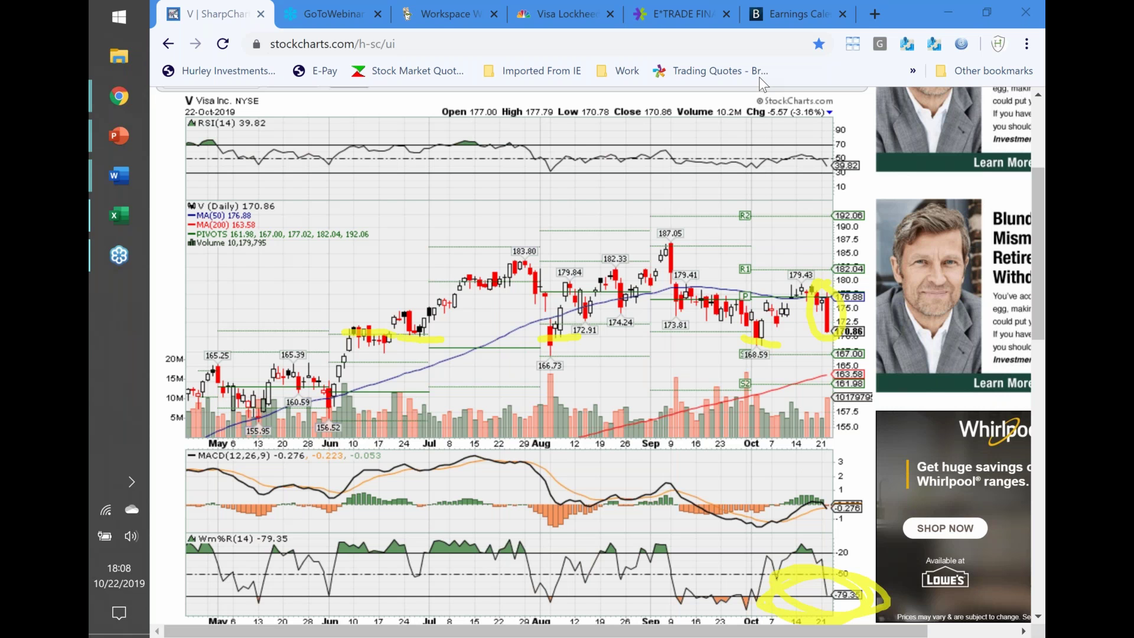
# - Capture the annotated Visa chart with Gadwin as a 1660 x 1275 screenshot and apply it
pyautogui.press('Print')
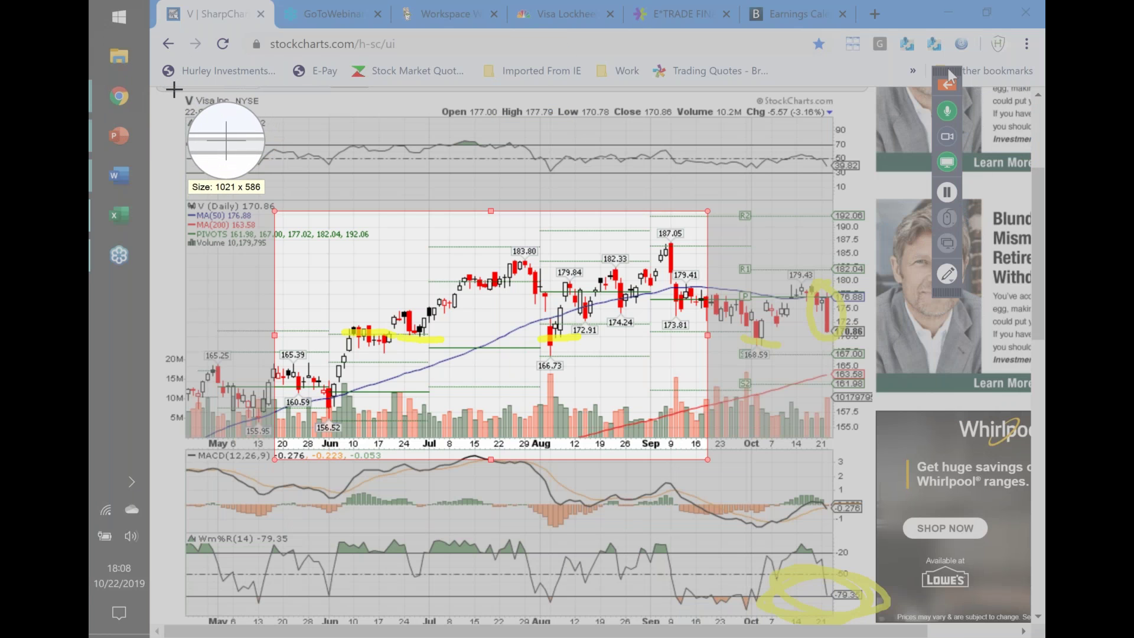
pyautogui.moveTo(168, 91); pyautogui.dragTo(872, 631)
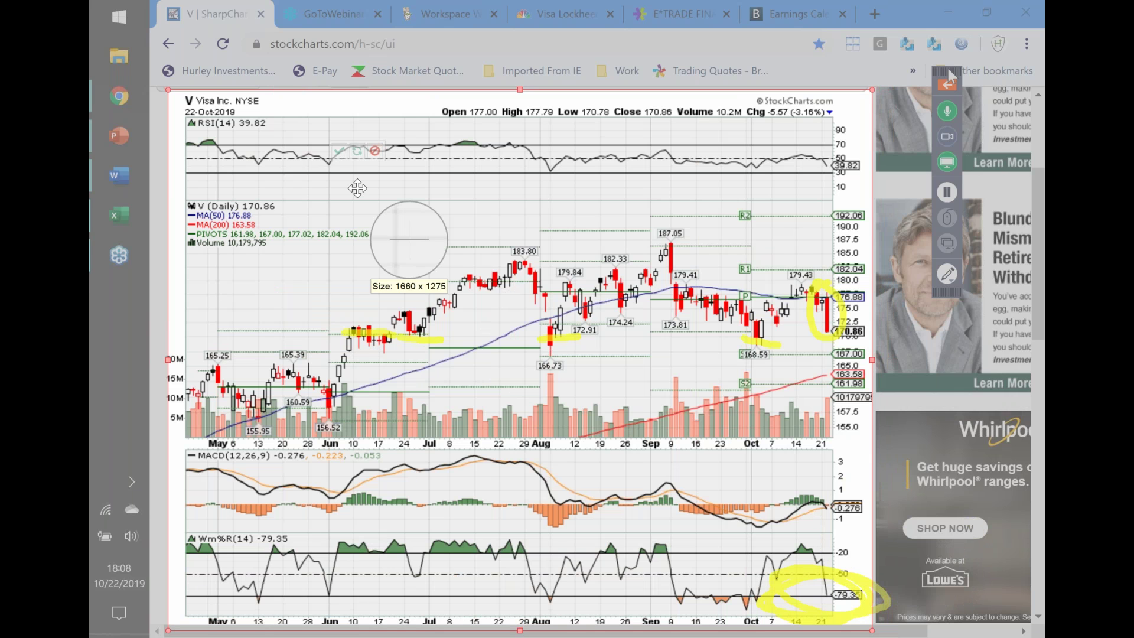
pyautogui.doubleClick(357, 188)
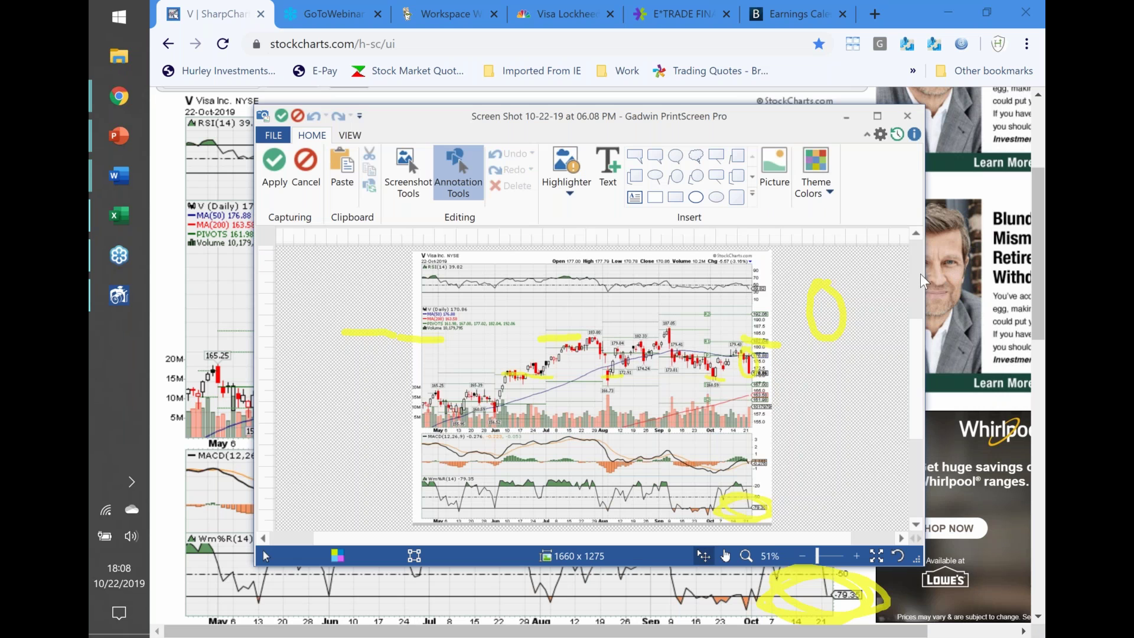
pyautogui.press('Escape')
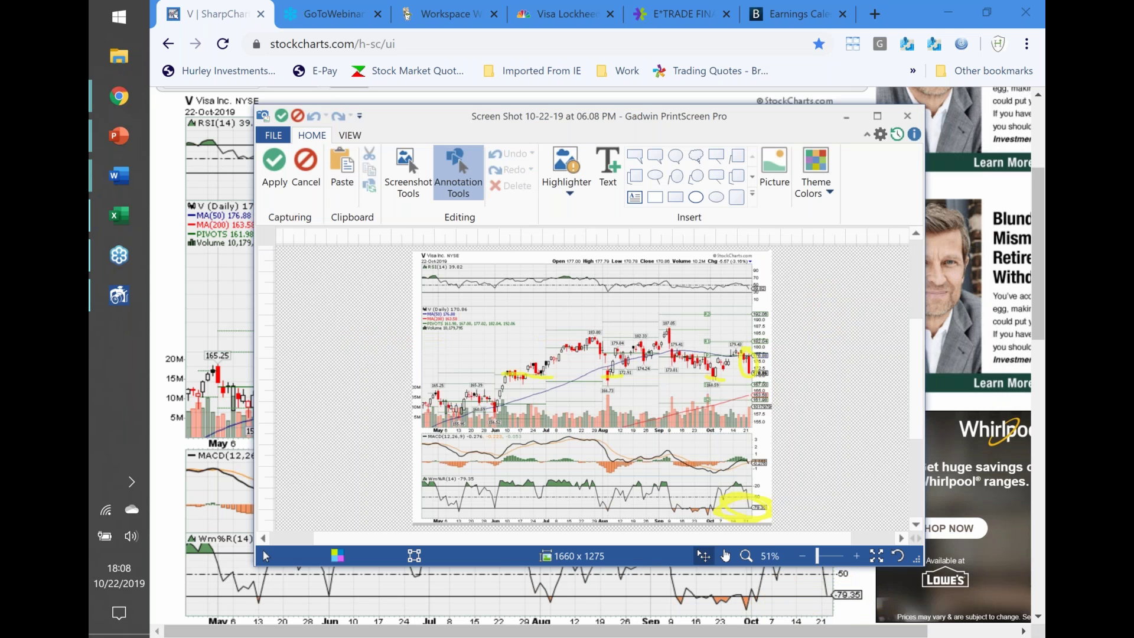
pyautogui.click(277, 164)
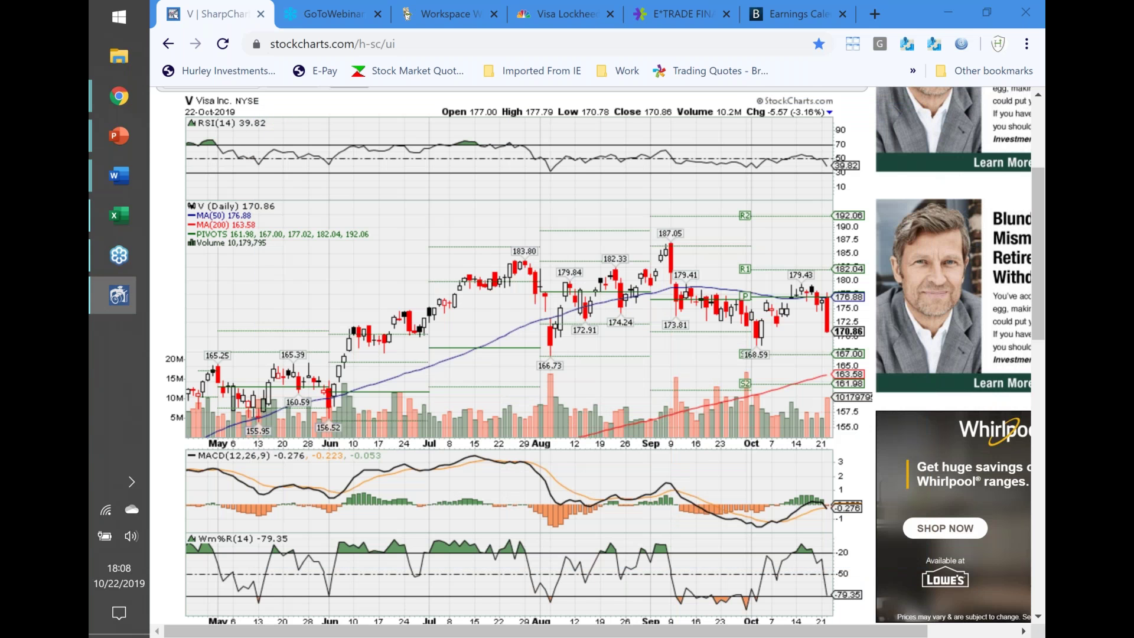
pyautogui.click(550, 11)
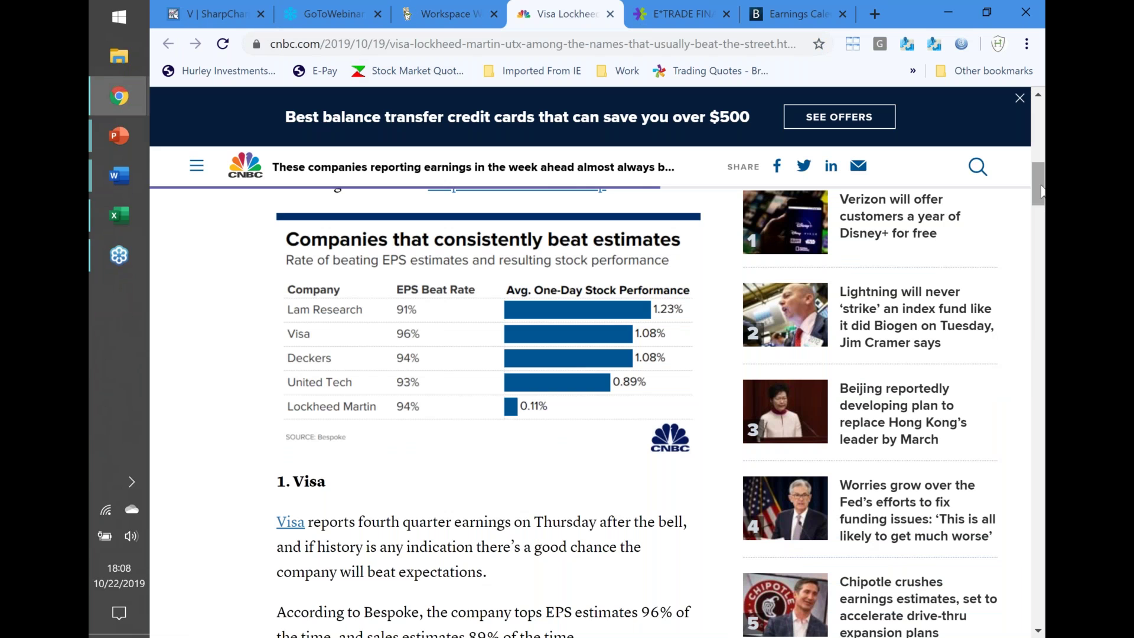
# - Scroll the CNBC earnings-beat article down to the '1. Visa' section
pyautogui.scroll(-1, 1041, 201)
pyautogui.moveTo(1041, 201)
pyautogui.mouseDown()
pyautogui.moveTo(1041, 229)
pyautogui.moveTo(1041, 216)
pyautogui.mouseUp()
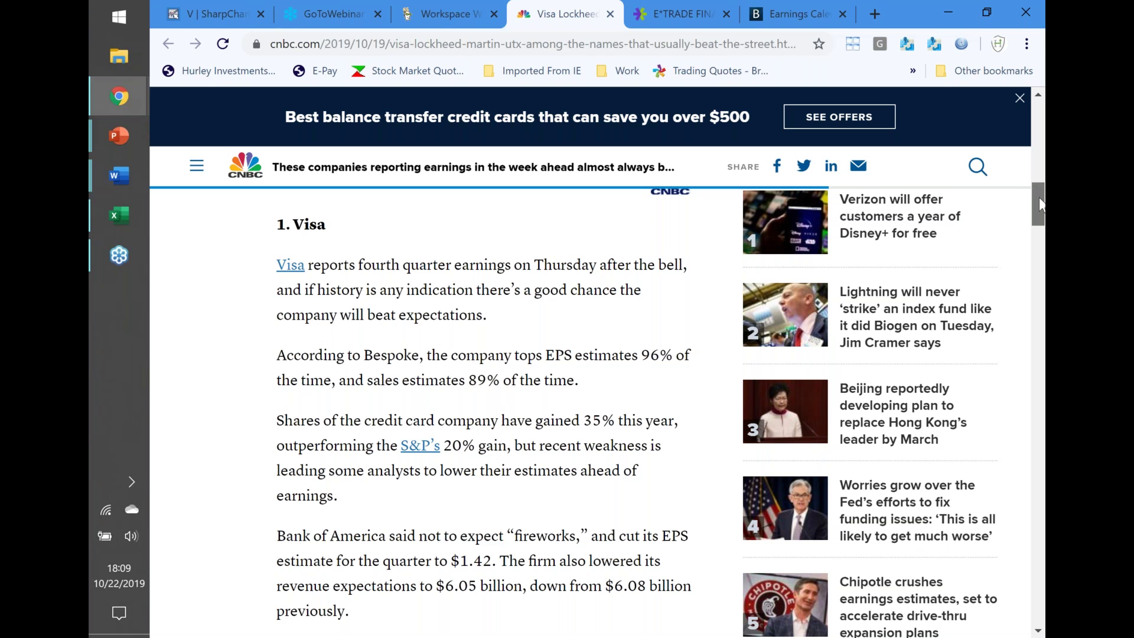
# - Scroll through the CNBC Visa earnings discussion and its stock chart
pyautogui.moveTo(1038, 200); pyautogui.dragTo(1040, 224)
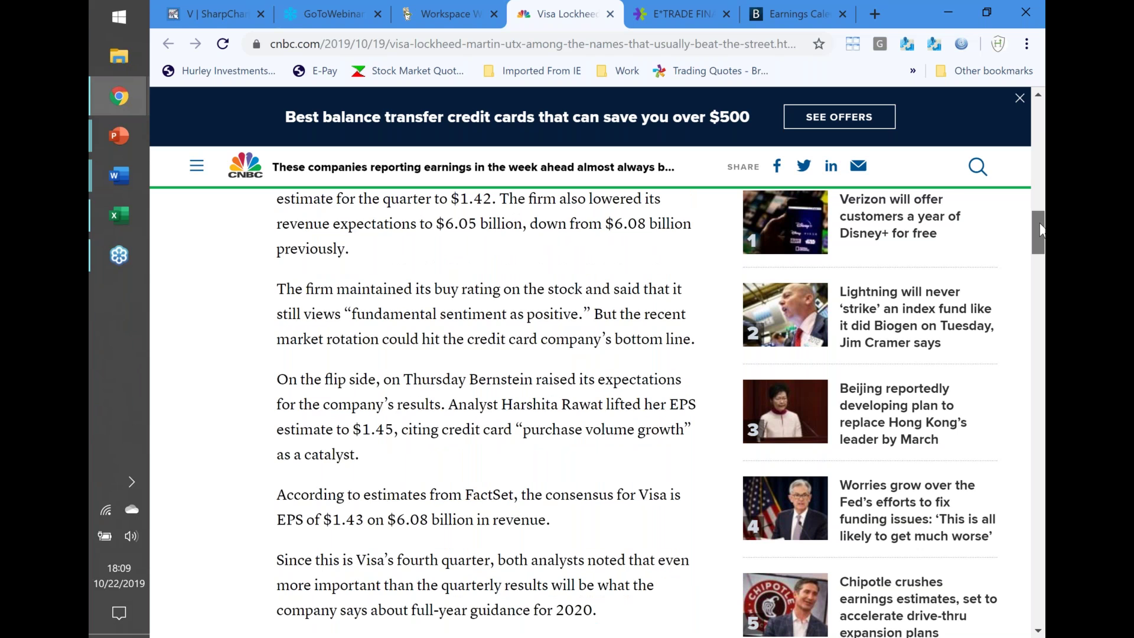
pyautogui.moveTo(1041, 230); pyautogui.dragTo(1040, 235)
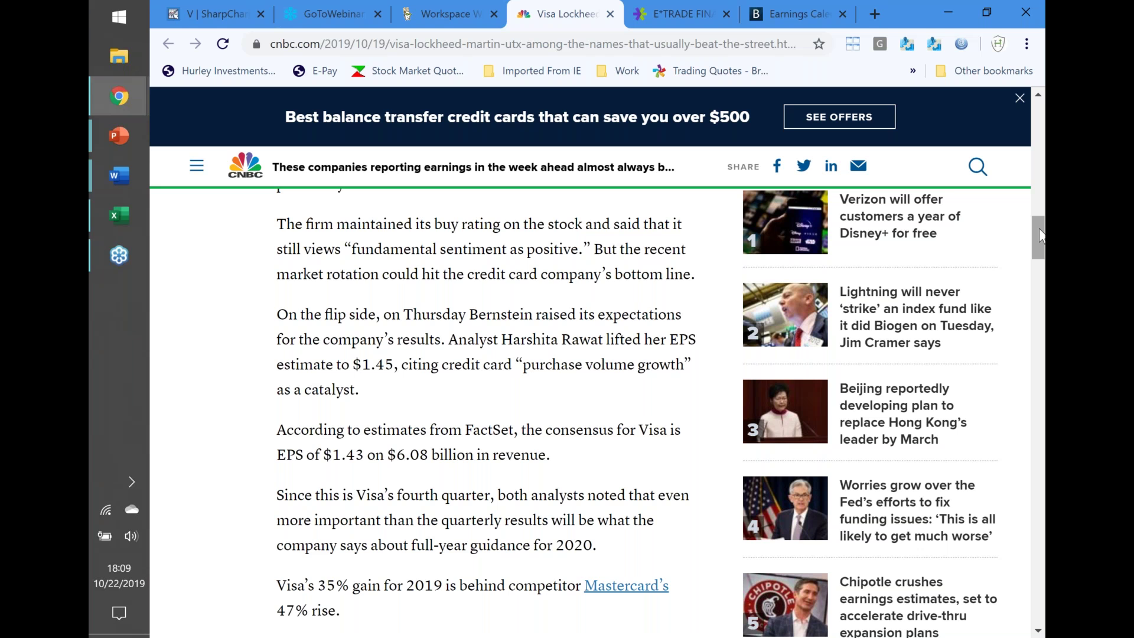
pyautogui.moveTo(1041, 236); pyautogui.dragTo(1042, 266)
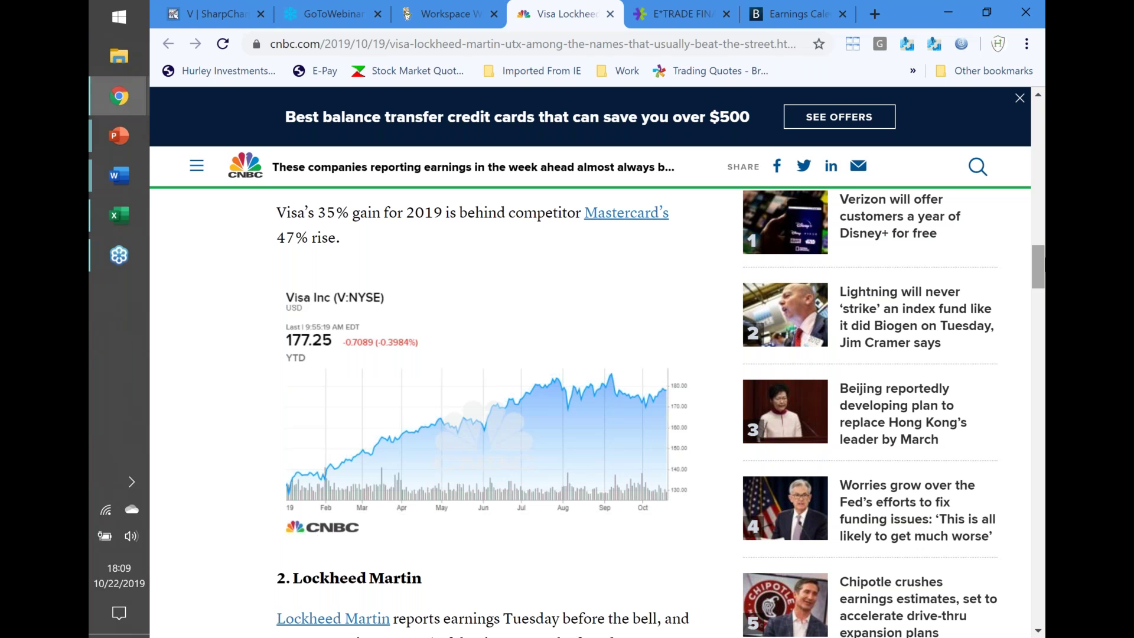
pyautogui.moveTo(1038, 254)
pyautogui.mouseDown()
pyautogui.moveTo(1039, 110)
pyautogui.moveTo(1041, 260)
pyautogui.mouseUp()
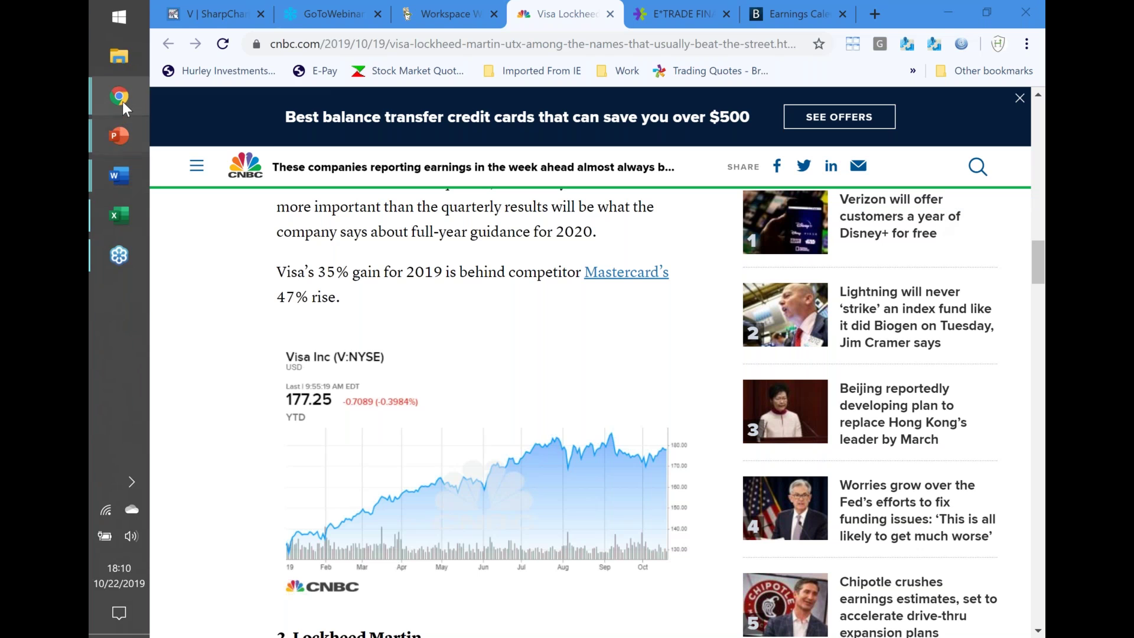
# - Return to Power E*TRADE and open the actions for the Visa Jan21 $200 call position
pyautogui.moveTo(122, 101)
pyautogui.click(235, 259)
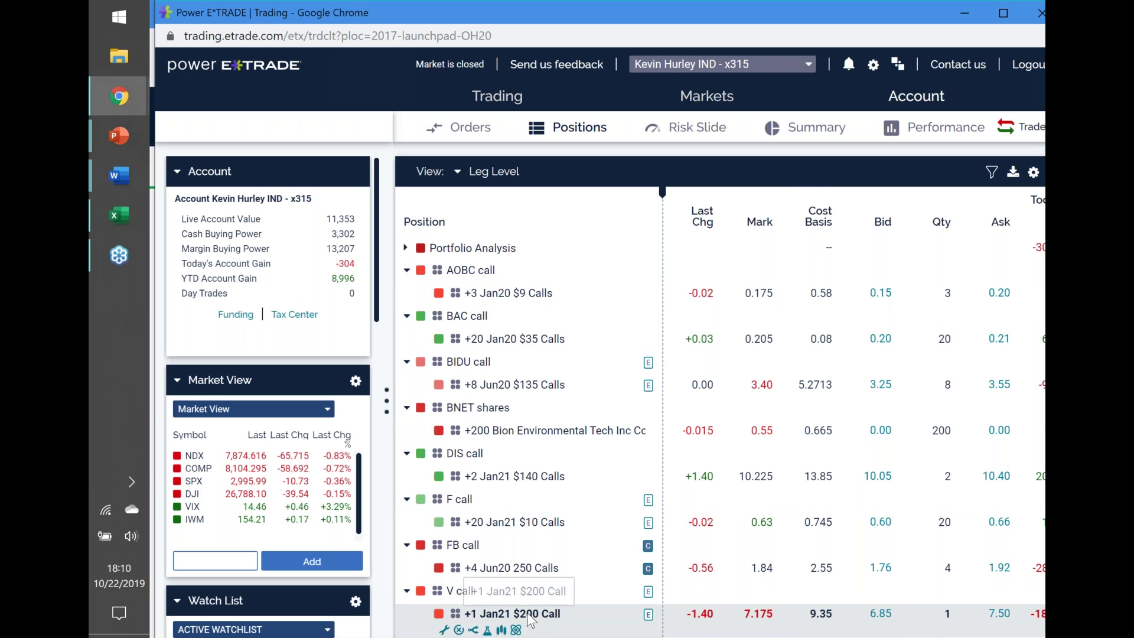
pyautogui.click(531, 616)
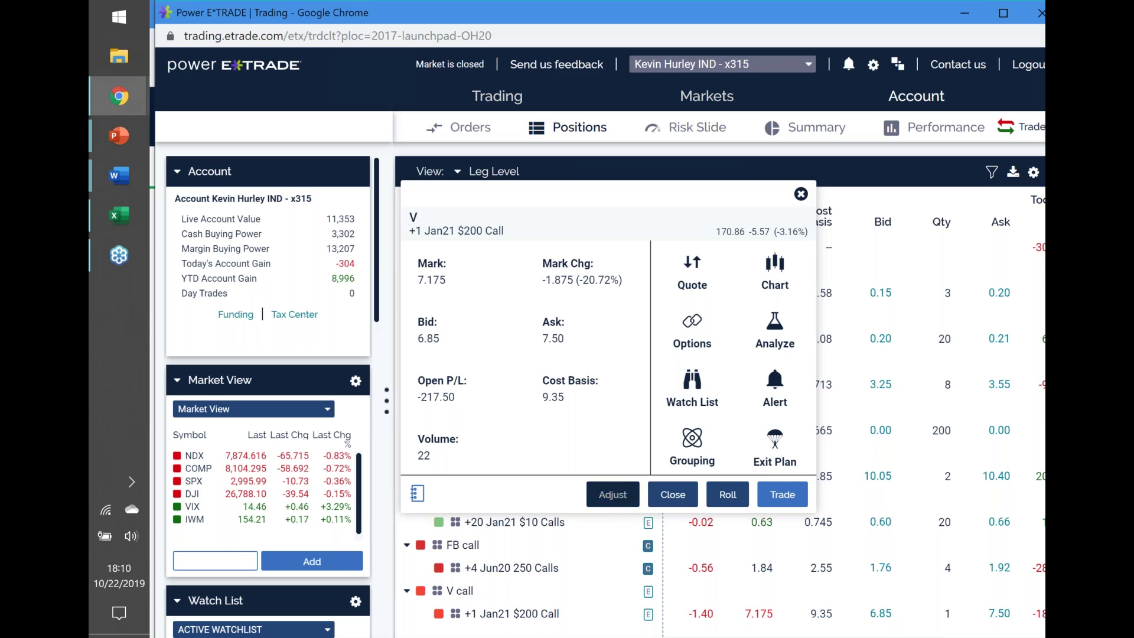
# - Create and save a buy order for 1 Visa Jan21 200 call at a 7.25 limit, GTC
pyautogui.click(930, 498)
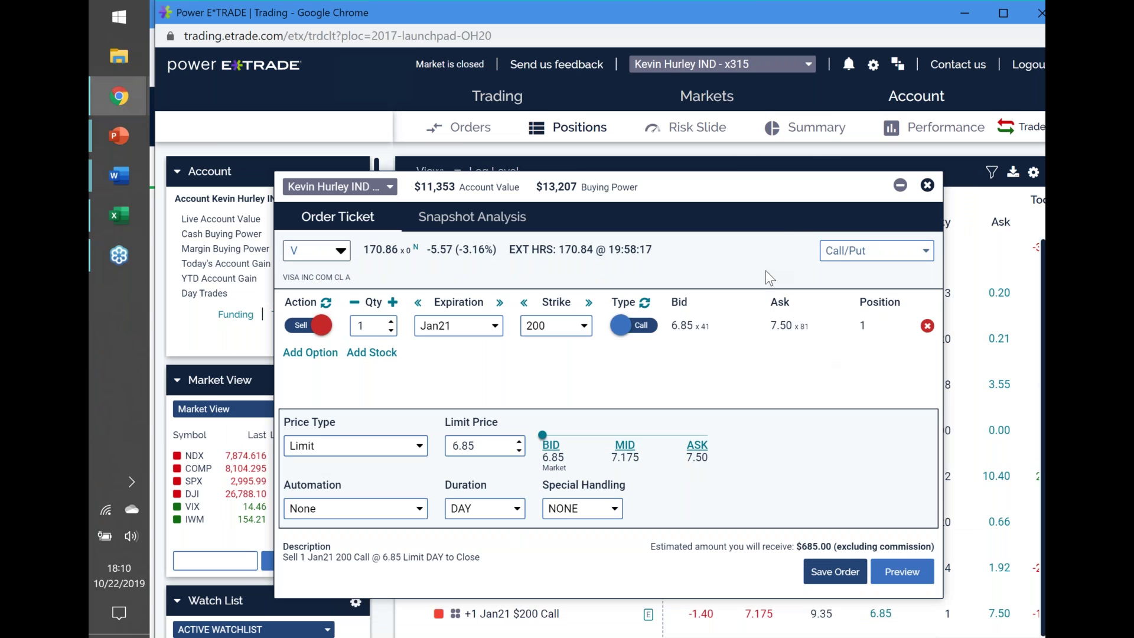
pyautogui.moveTo(750, 169); pyautogui.dragTo(700, 94)
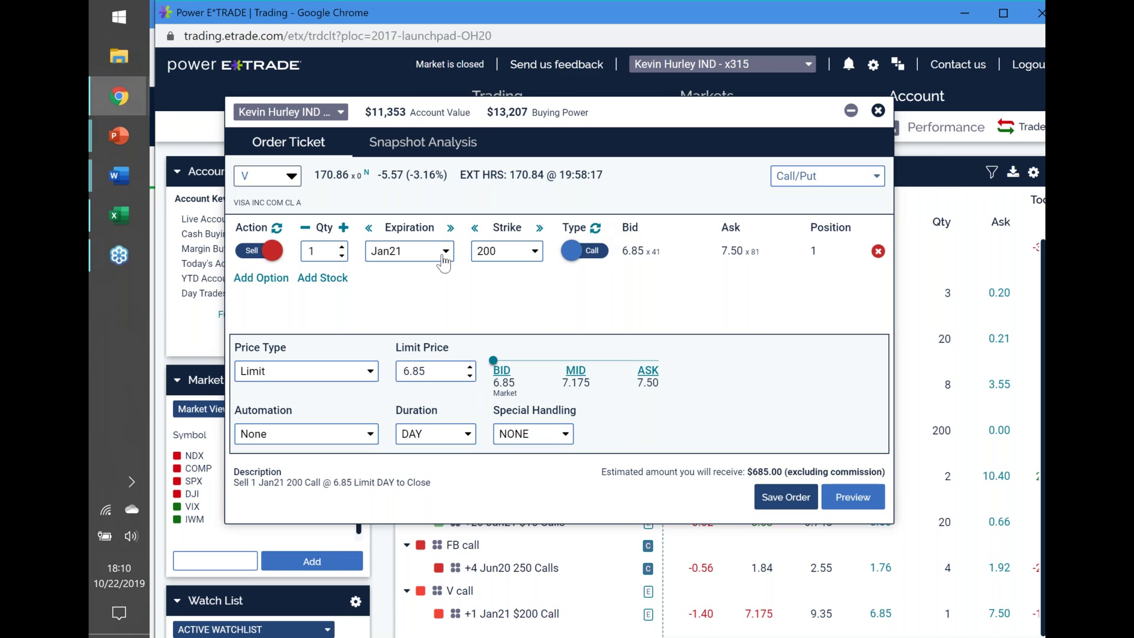
pyautogui.click(247, 254)
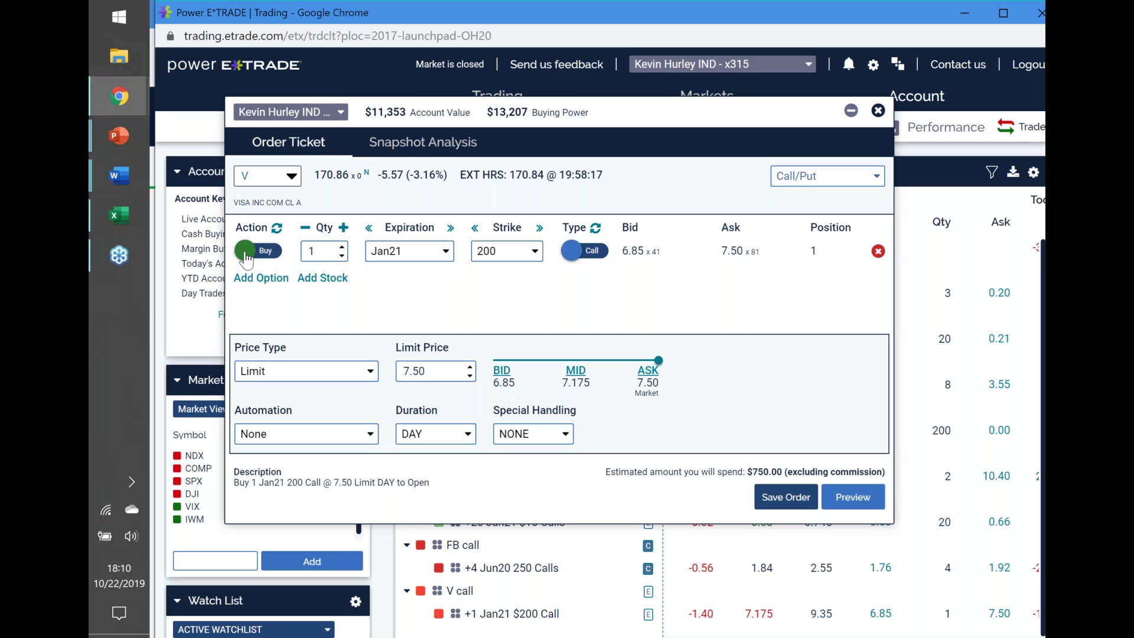
pyautogui.click(427, 370)
pyautogui.press('BackSpace')
pyautogui.press('BackSpace')
pyautogui.write('25')
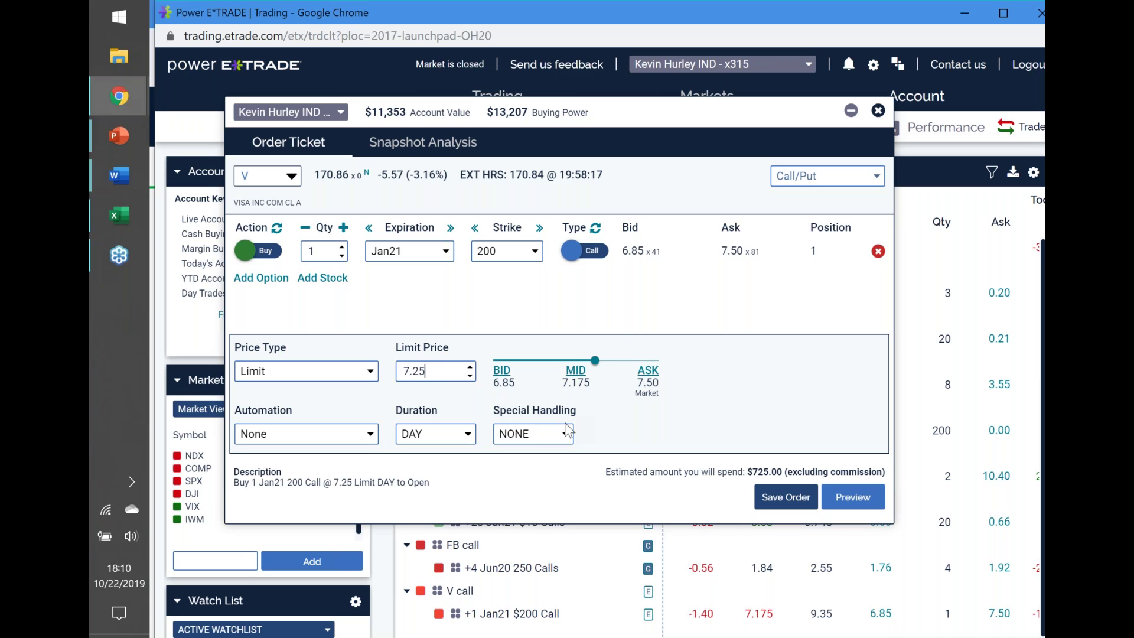
pyautogui.click(437, 436)
pyautogui.click(444, 477)
pyautogui.click(797, 503)
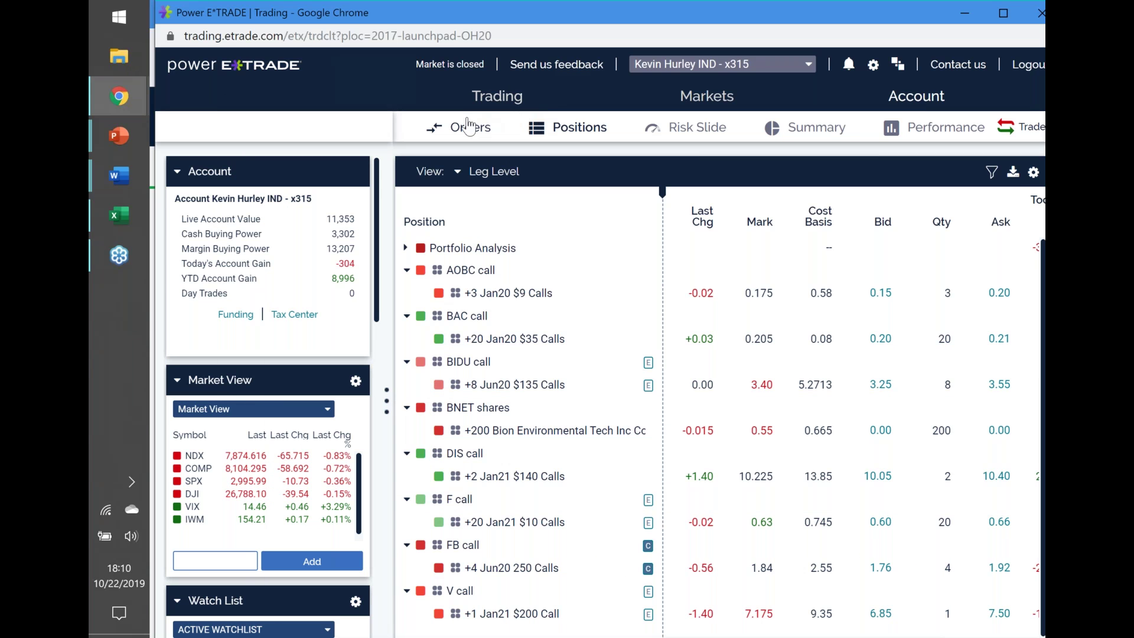
# - Find the saved Visa Jan-15-21 200 call order in the Orders list and reopen it for modification
pyautogui.click(470, 125)
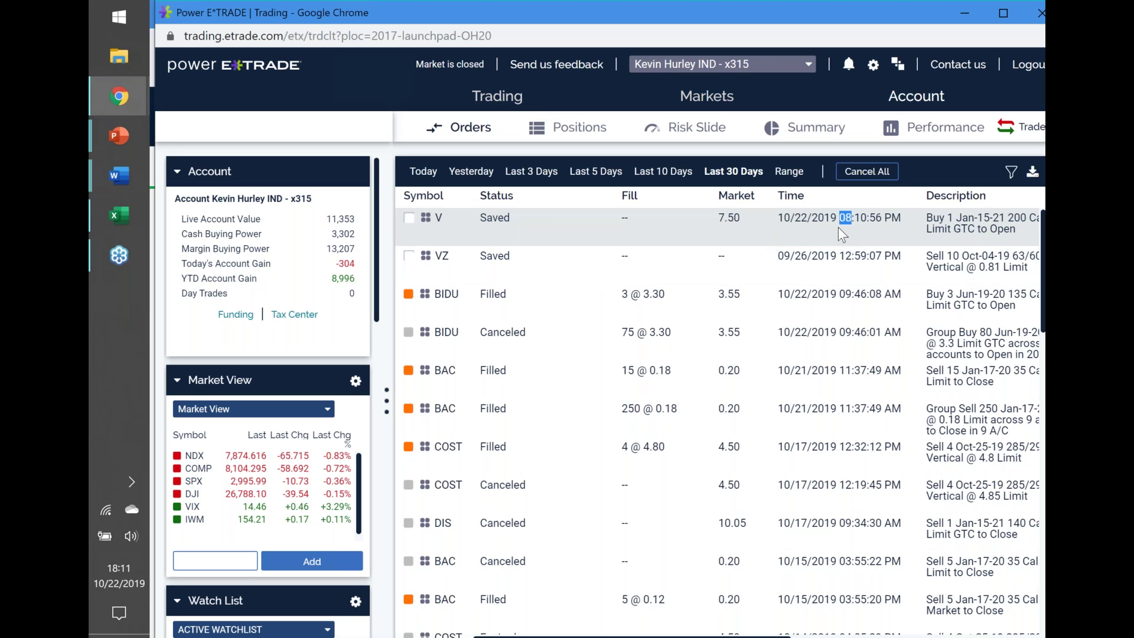
pyautogui.doubleClick(981, 228)
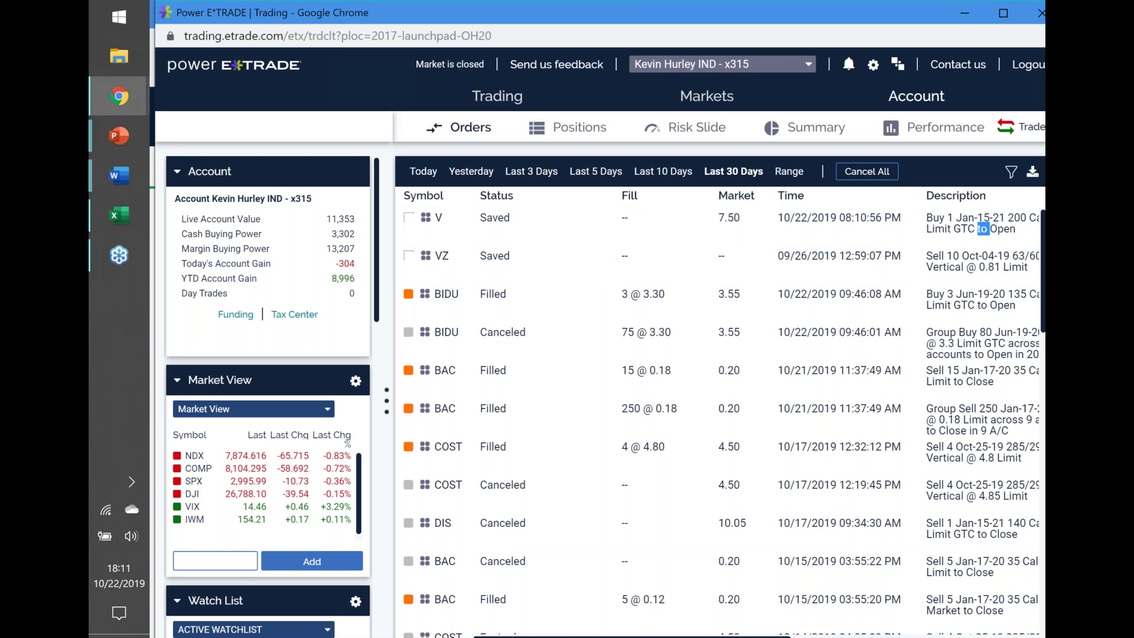
pyautogui.hscroll(8, 830, 635)
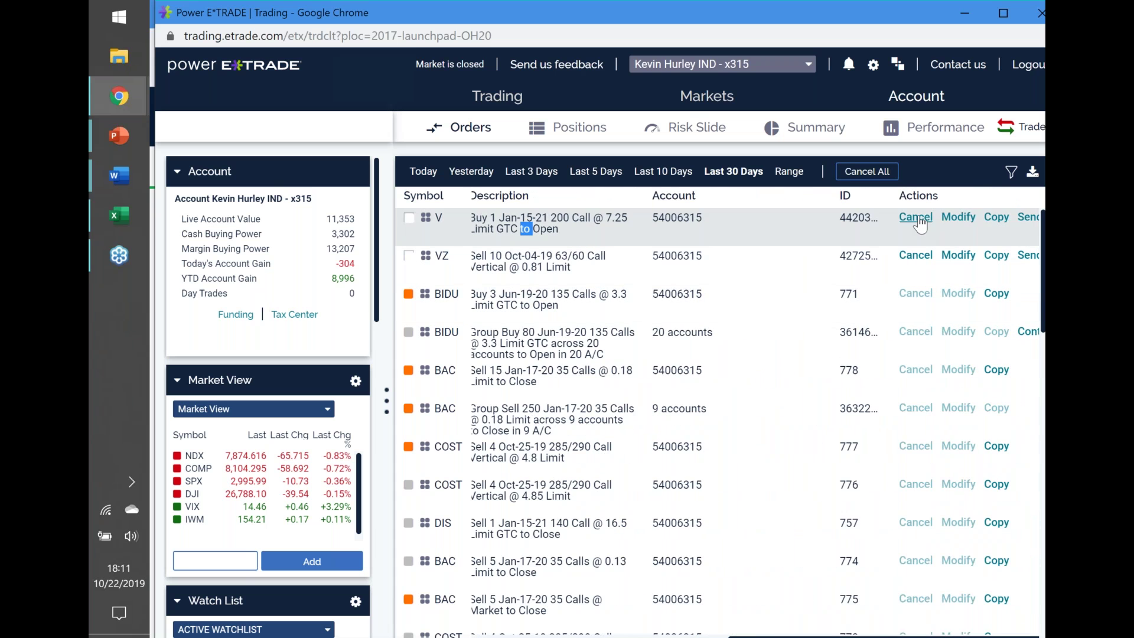
pyautogui.click(953, 217)
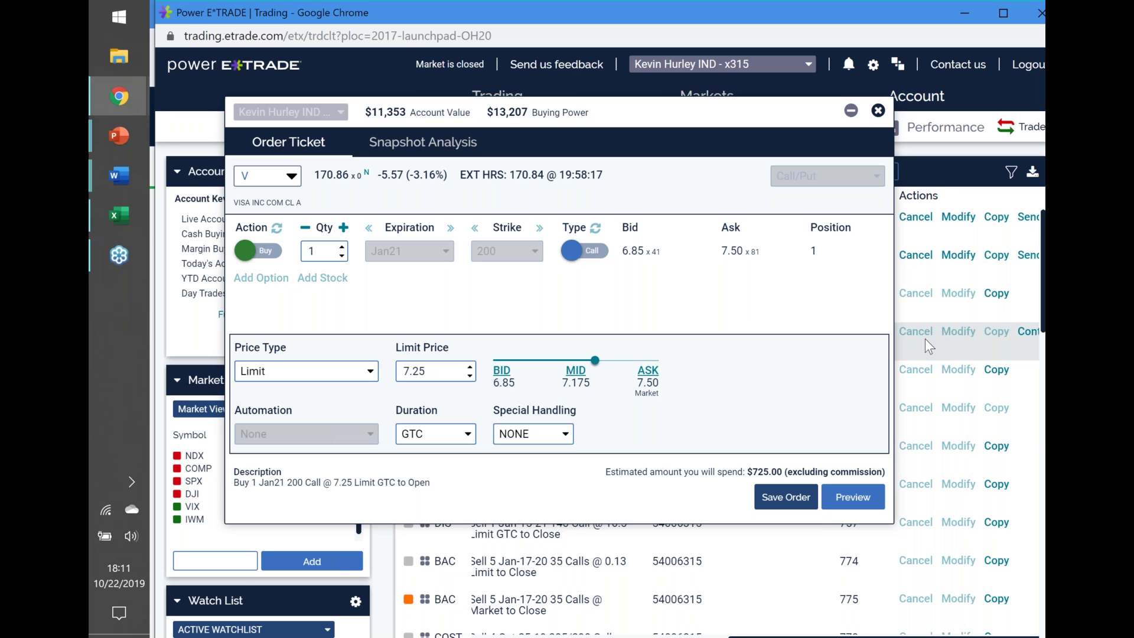
# - Screenshot the Visa call order ticket with Gadwin, then view its Snapshot Analysis
pyautogui.press('Print')
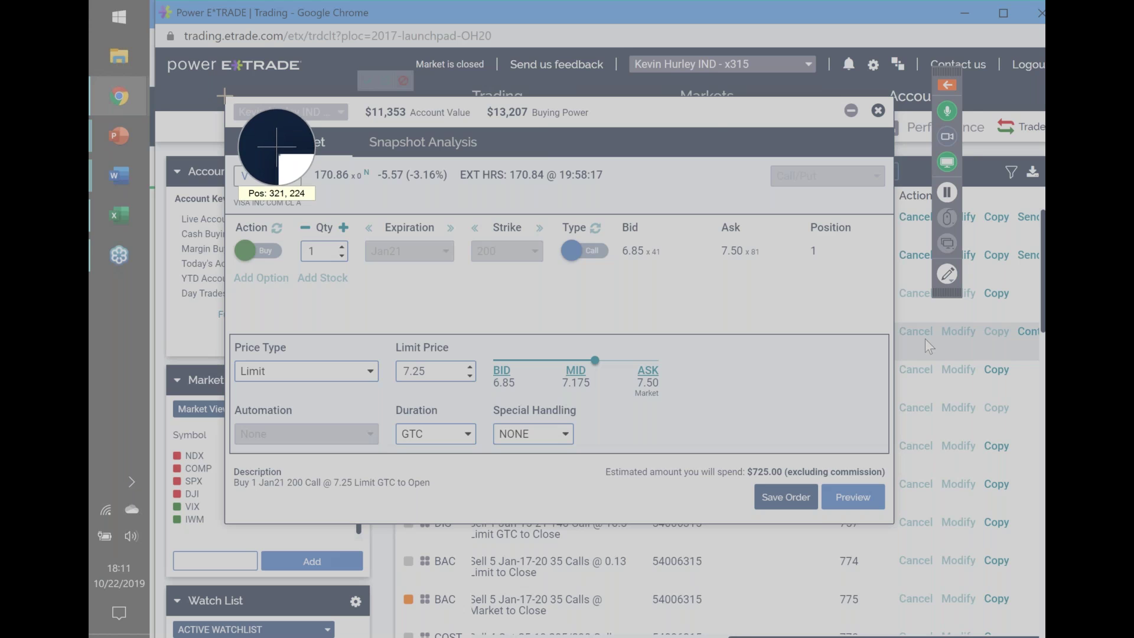
pyautogui.moveTo(225, 95); pyautogui.dragTo(893, 524)
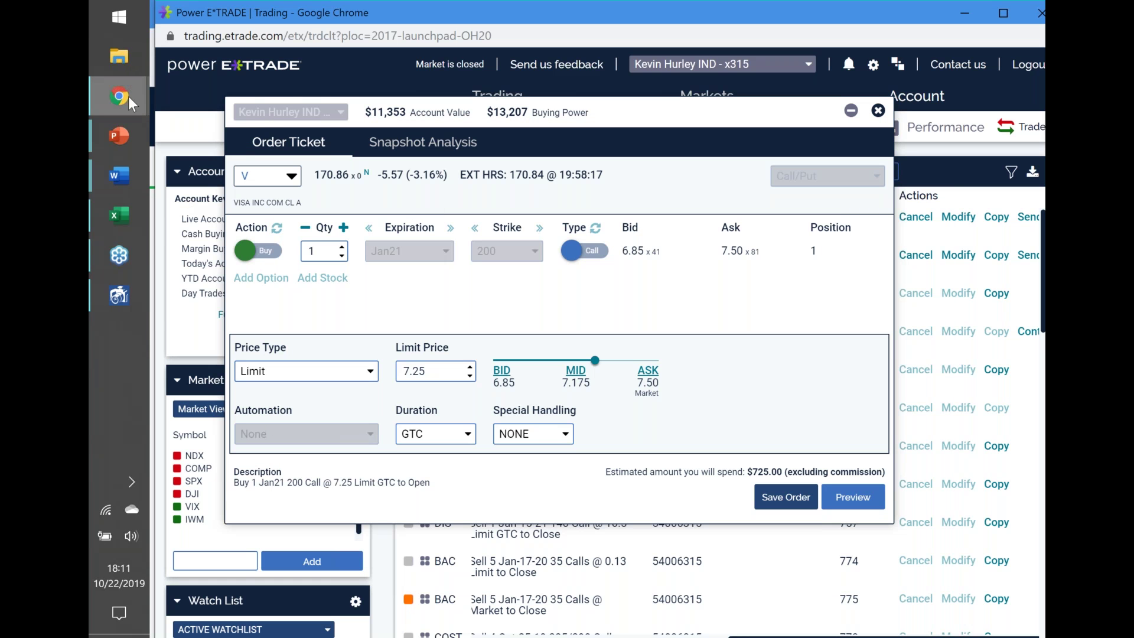
pyautogui.moveTo(117, 273)
pyautogui.moveTo(119, 296)
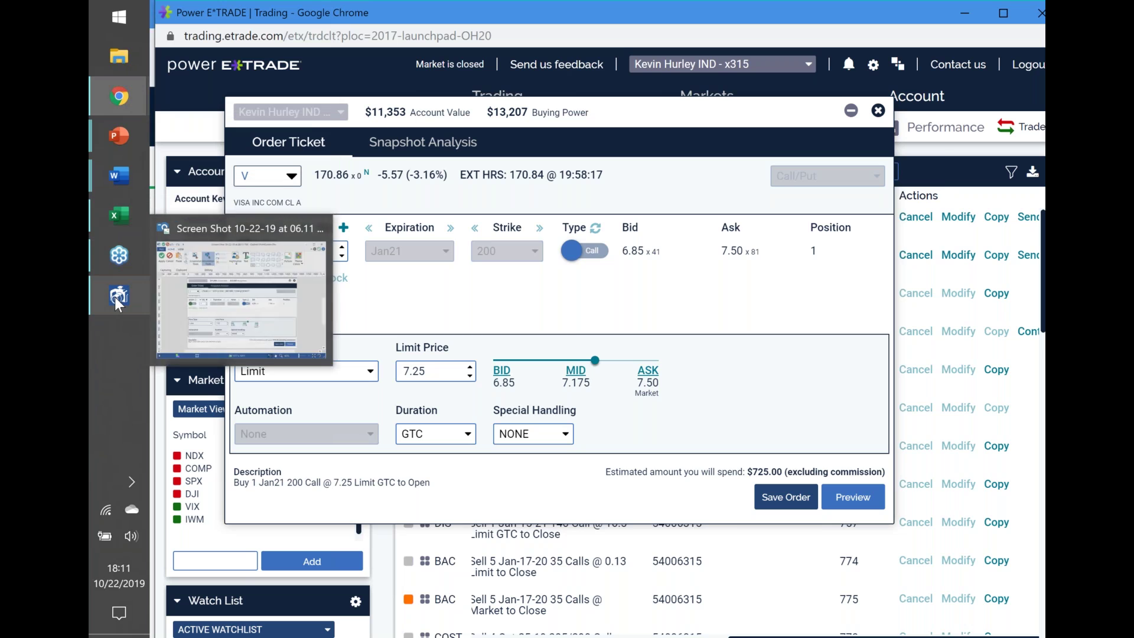
pyautogui.click(235, 268)
pyautogui.click(293, 183)
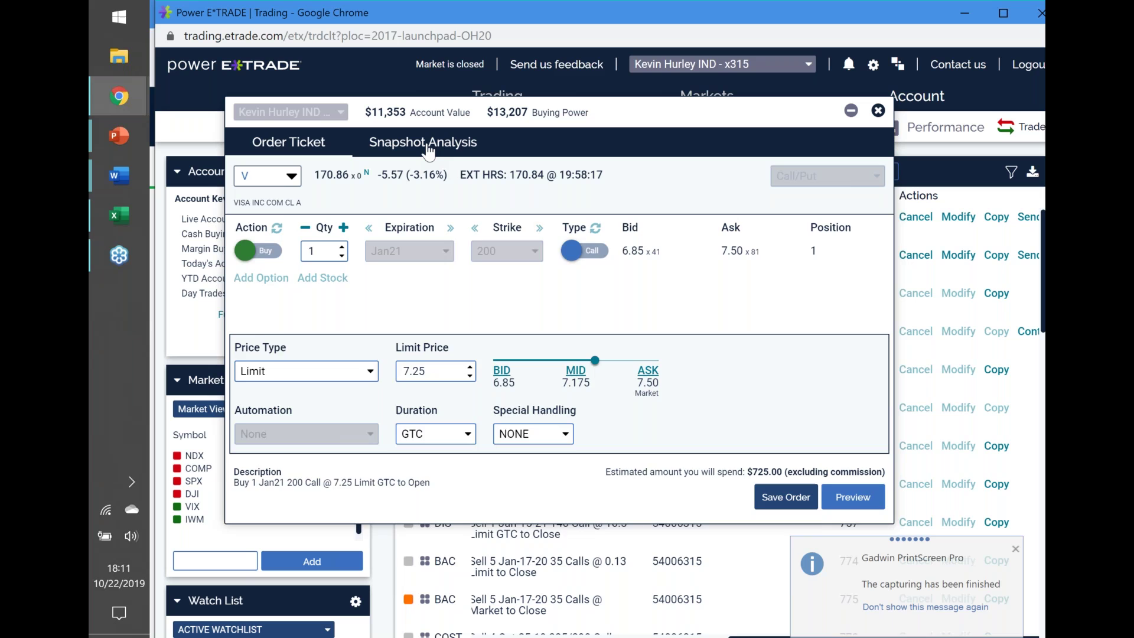
pyautogui.click(426, 143)
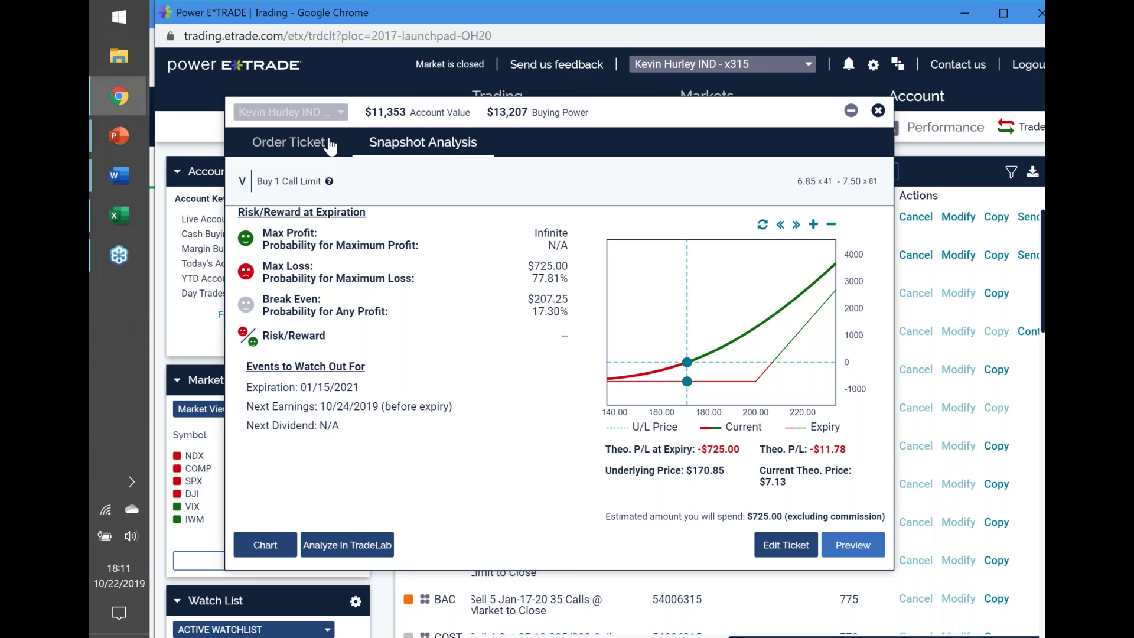
pyautogui.click(297, 148)
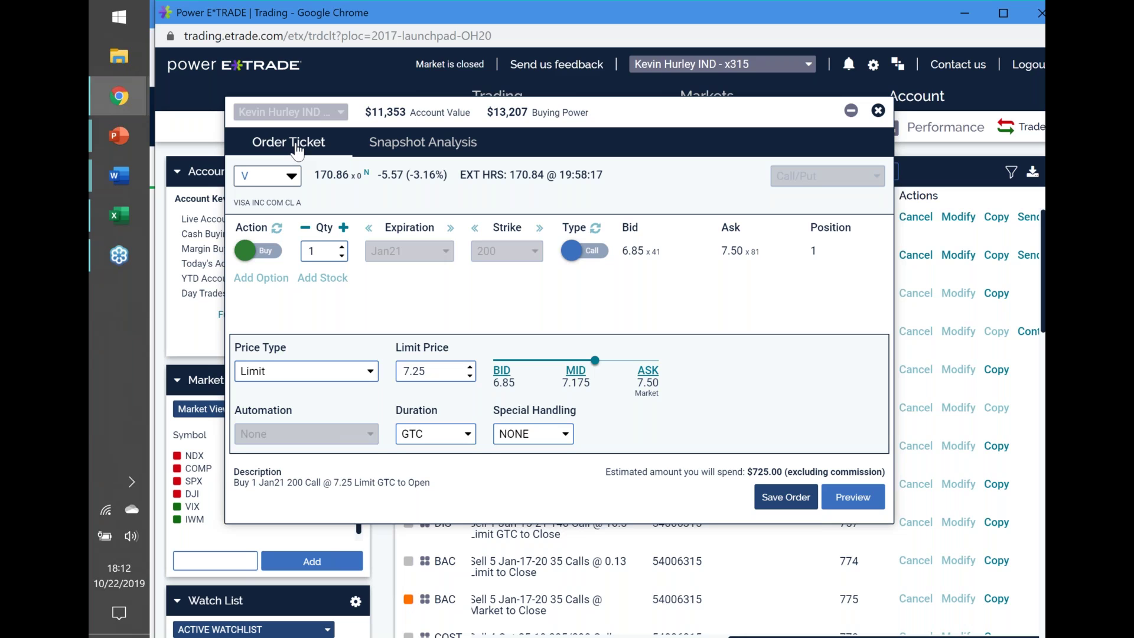
# - Capture the Visa call's risk/reward Snapshot Analysis as a 1577 x 1011 screenshot and apply it
pyautogui.click(409, 147)
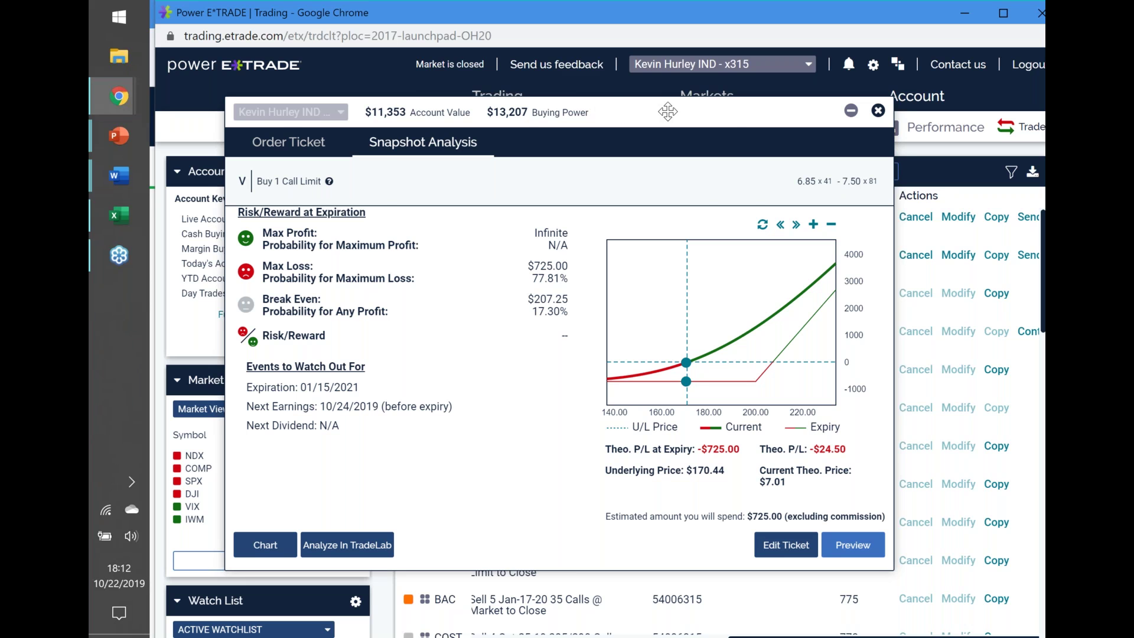
pyautogui.press('Print')
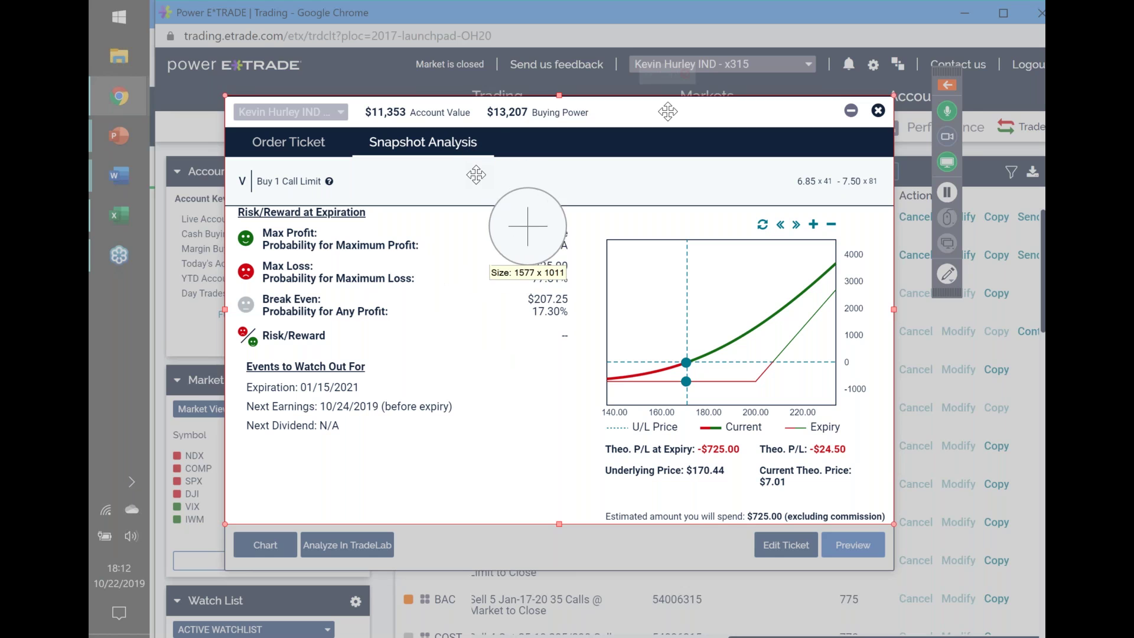
pyautogui.press('Escape')
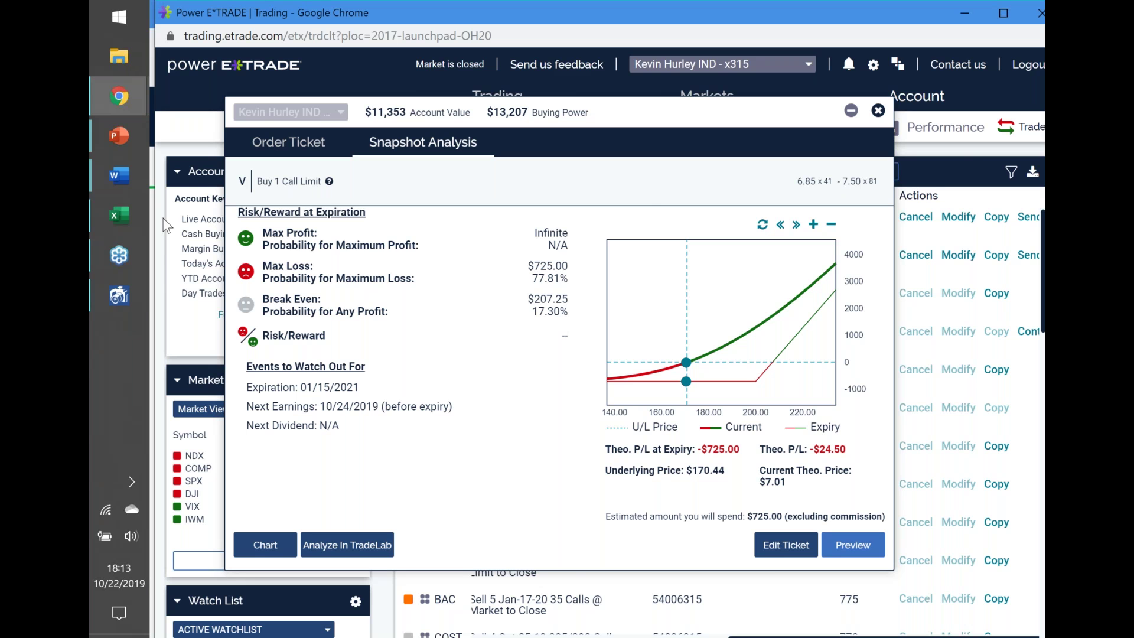
pyautogui.click(118, 296)
pyautogui.click(317, 204)
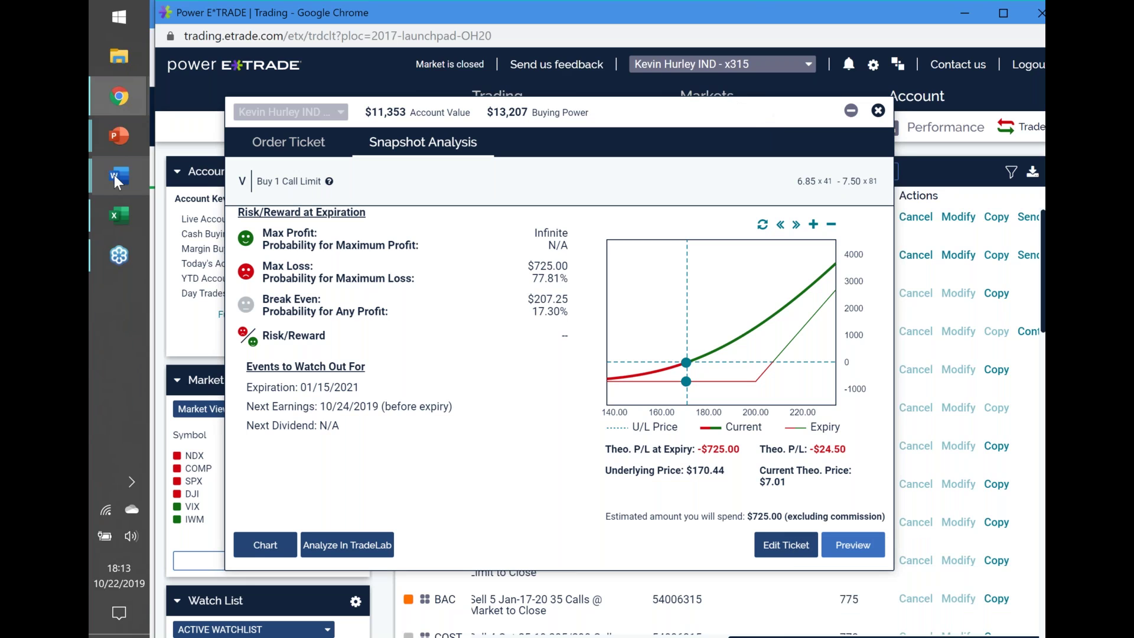
# - Return to the Trade Findings report below the chart and undo the last edit
pyautogui.moveTo(116, 174)
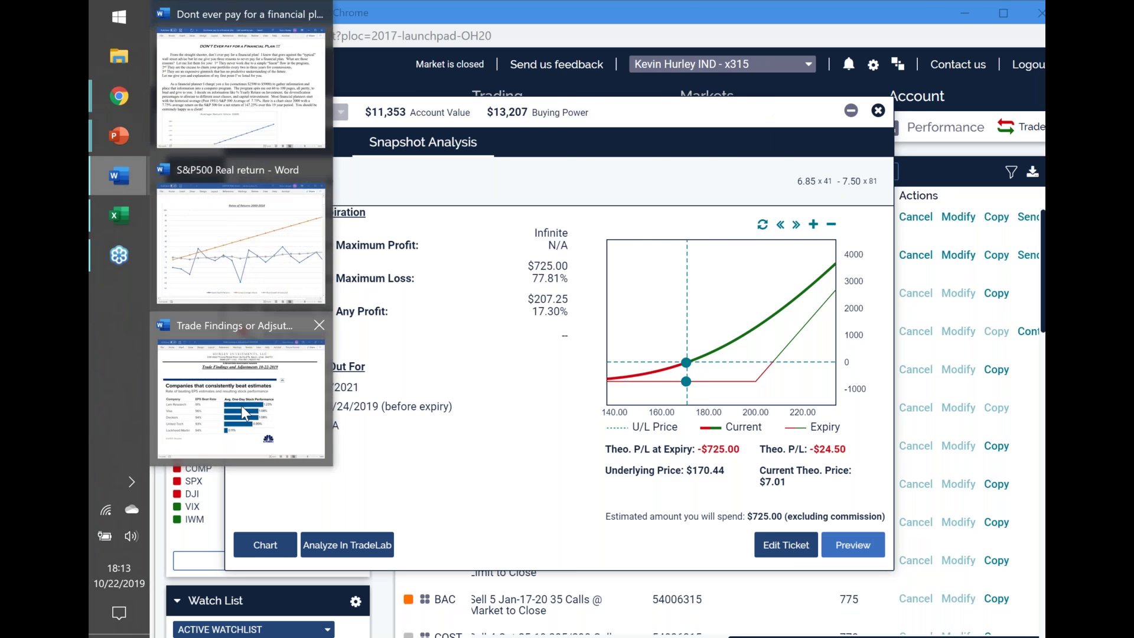
pyautogui.click(242, 396)
pyautogui.click(592, 598)
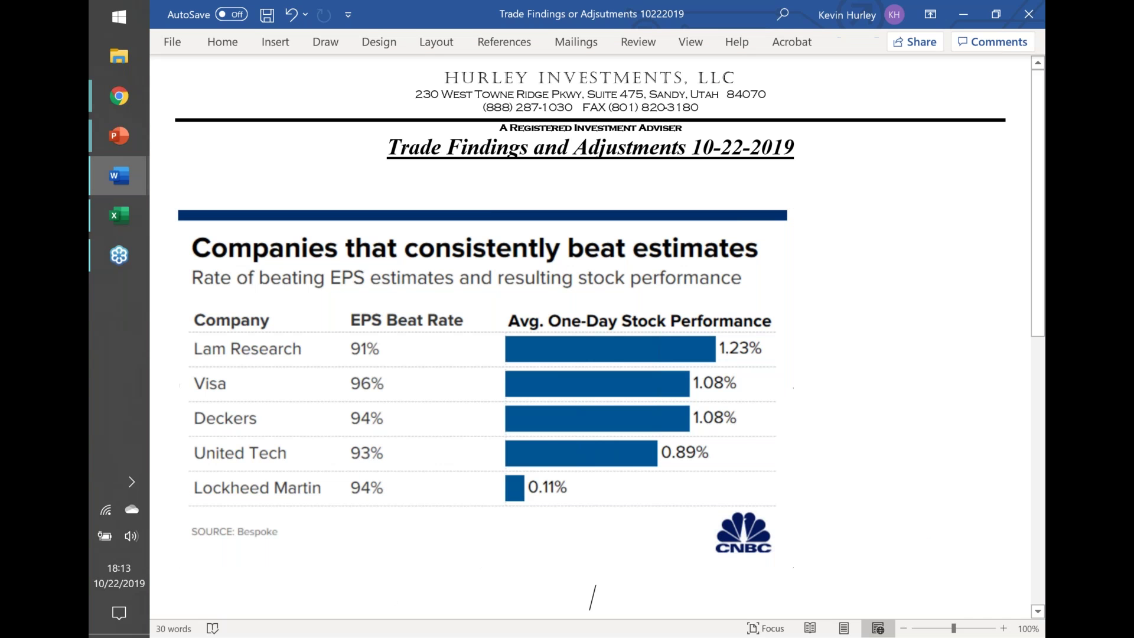
pyautogui.hotkey('ctrl', 'z')
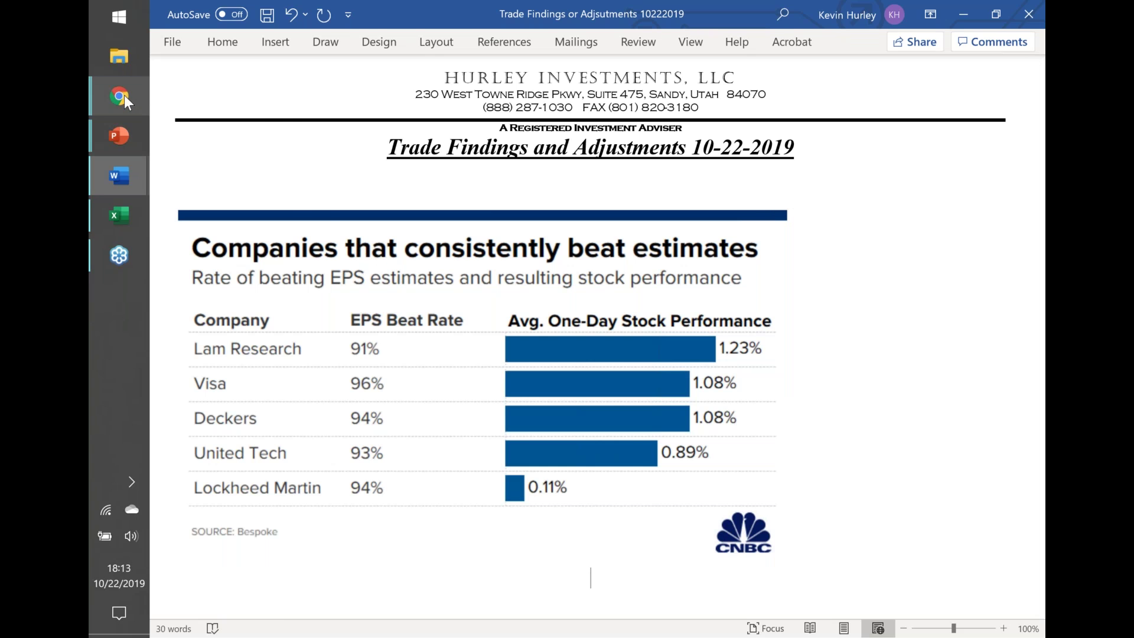
# - Copy the '1. Visa' section of the CNBC earnings-beat article and switch back to Word
pyautogui.moveTo(124, 94)
pyautogui.click(210, 81)
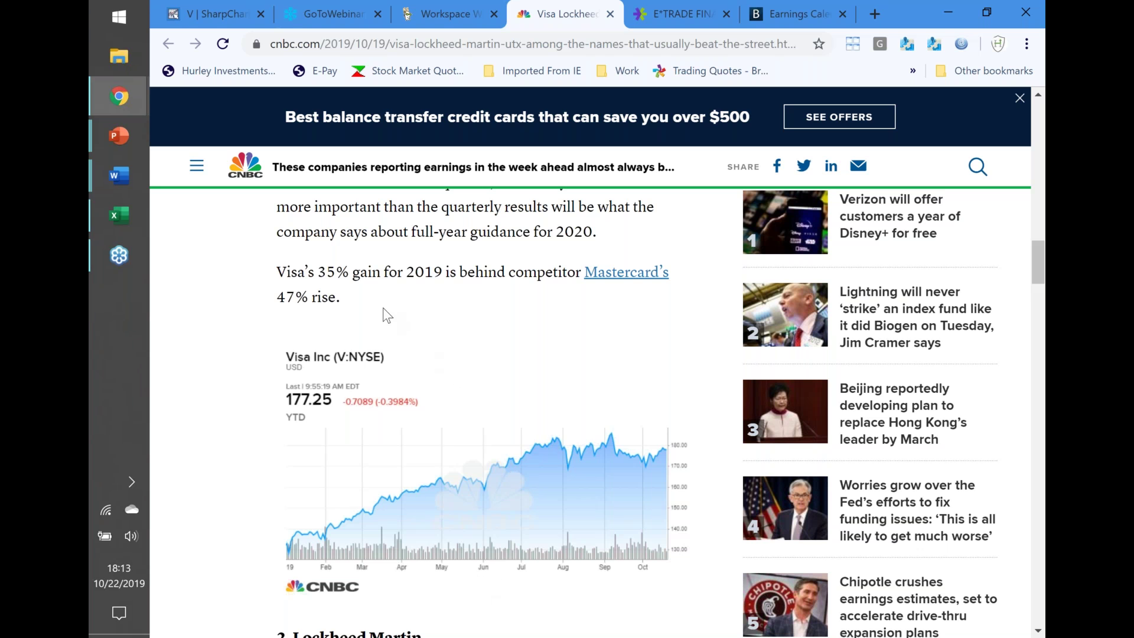
pyautogui.moveTo(363, 312); pyautogui.dragTo(270, 338)
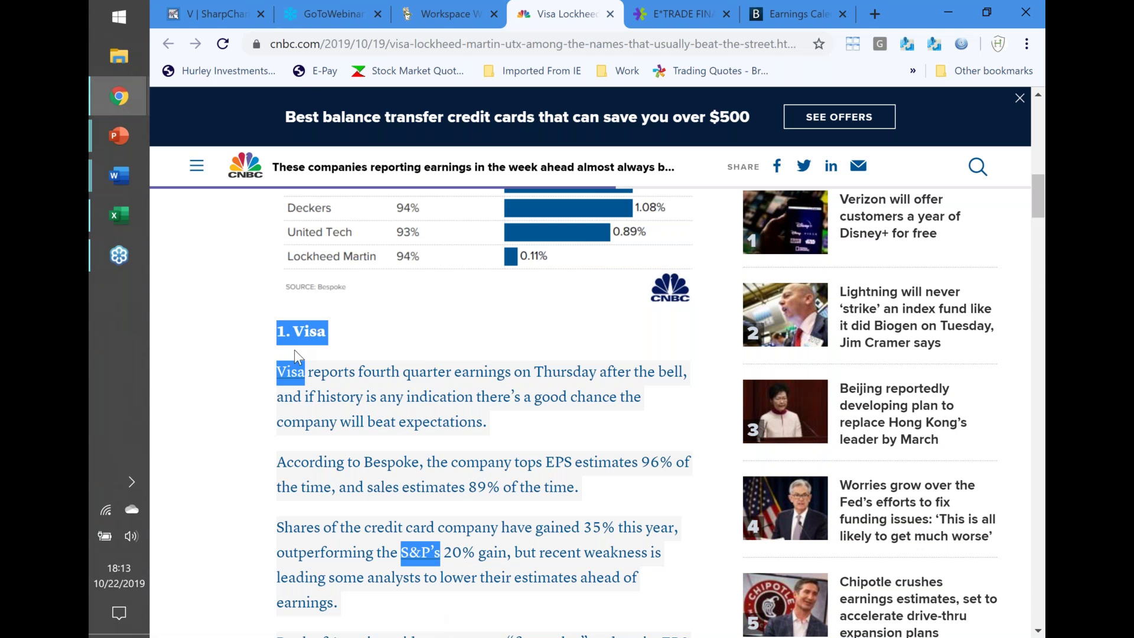
pyautogui.rightClick(383, 385)
pyautogui.click(414, 402)
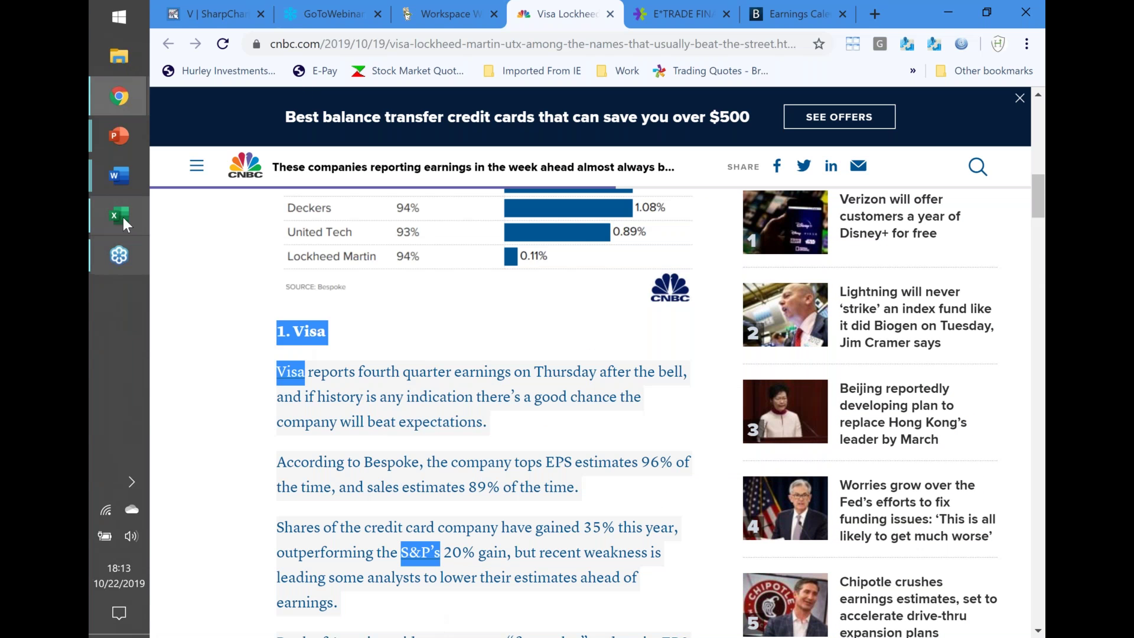
pyautogui.moveTo(118, 179)
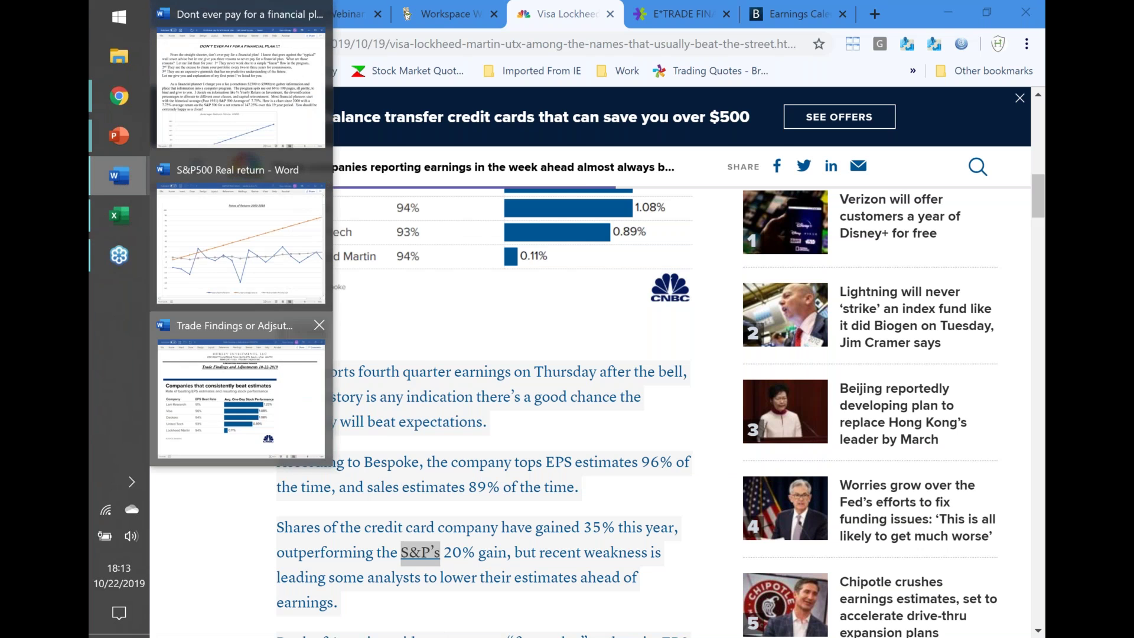
pyautogui.click(267, 444)
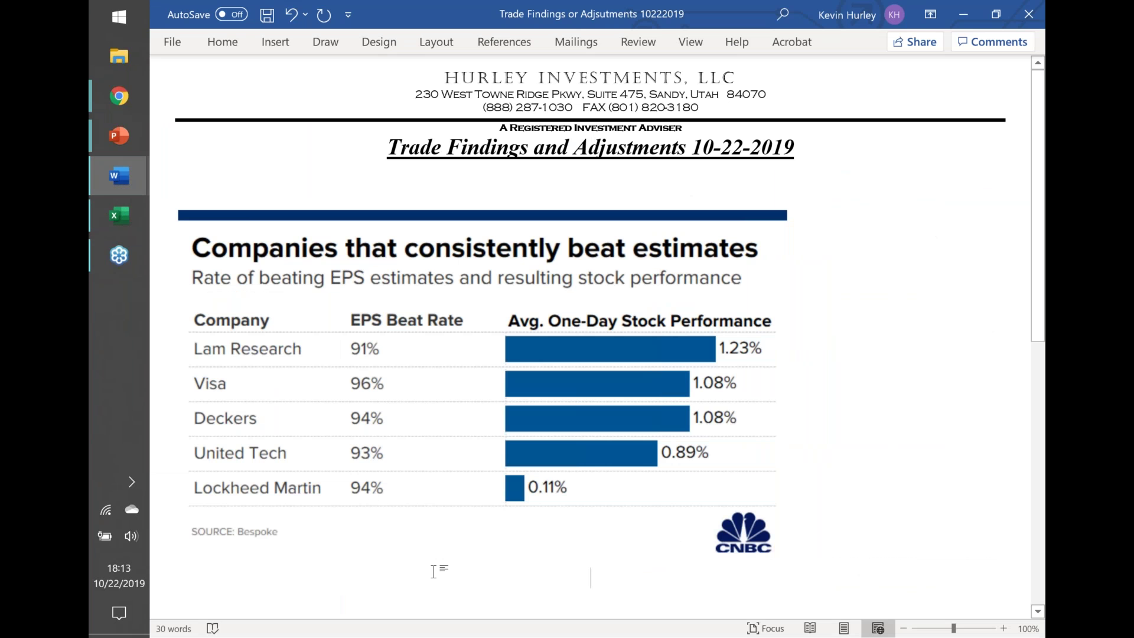
# - Place the insertion point on the blank line below the 'Companies that consistently beat estimates' table
pyautogui.click(434, 532)
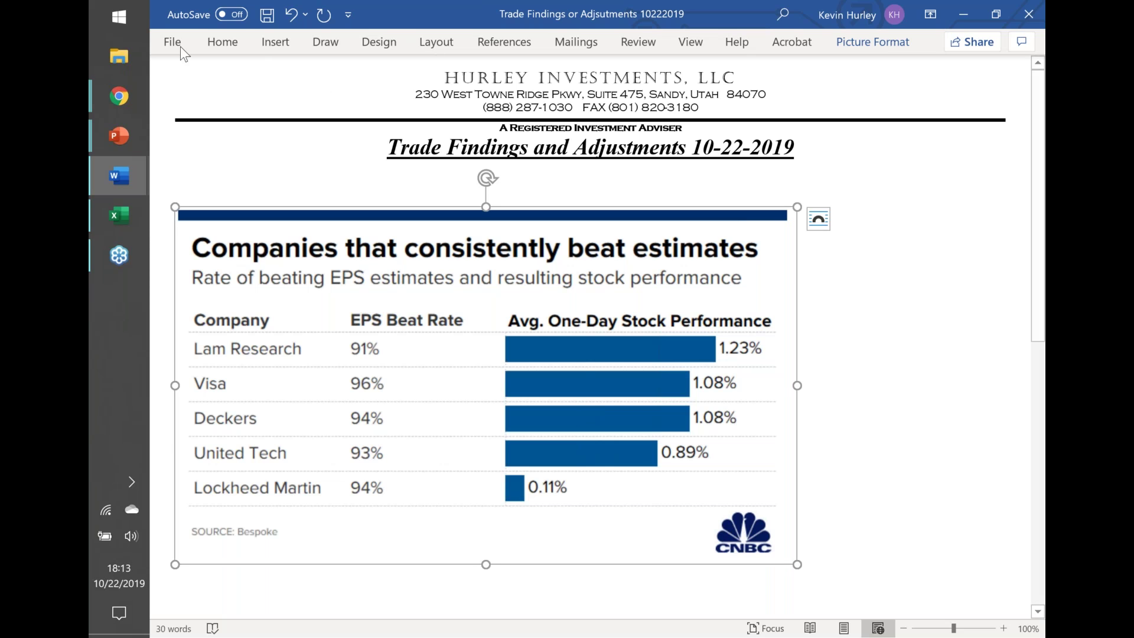
pyautogui.click(229, 41)
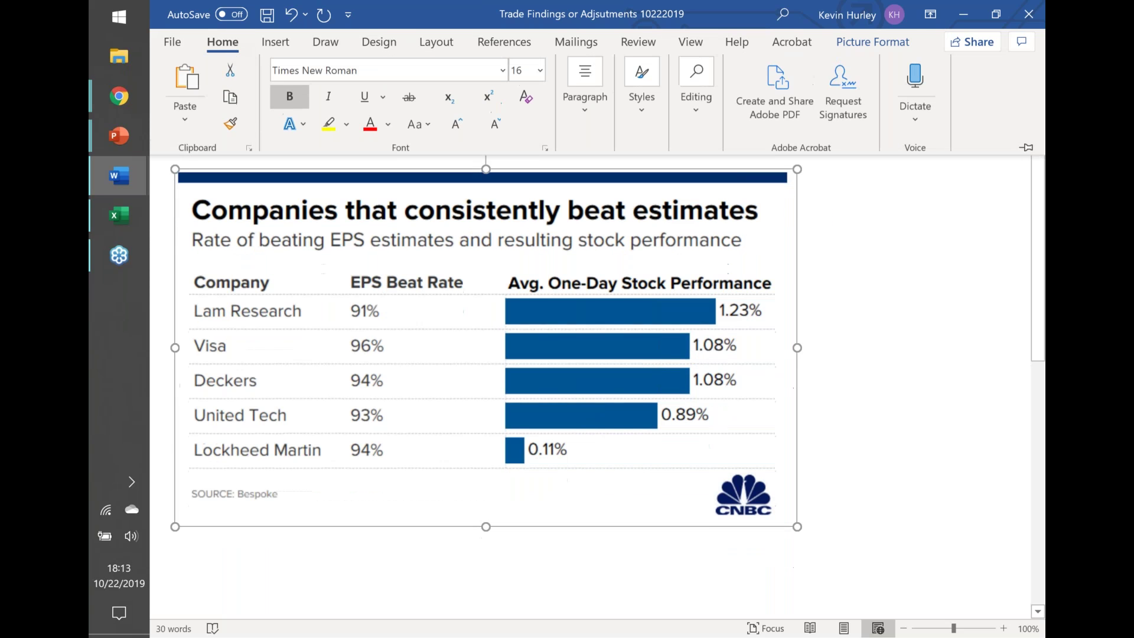
pyautogui.click(579, 90)
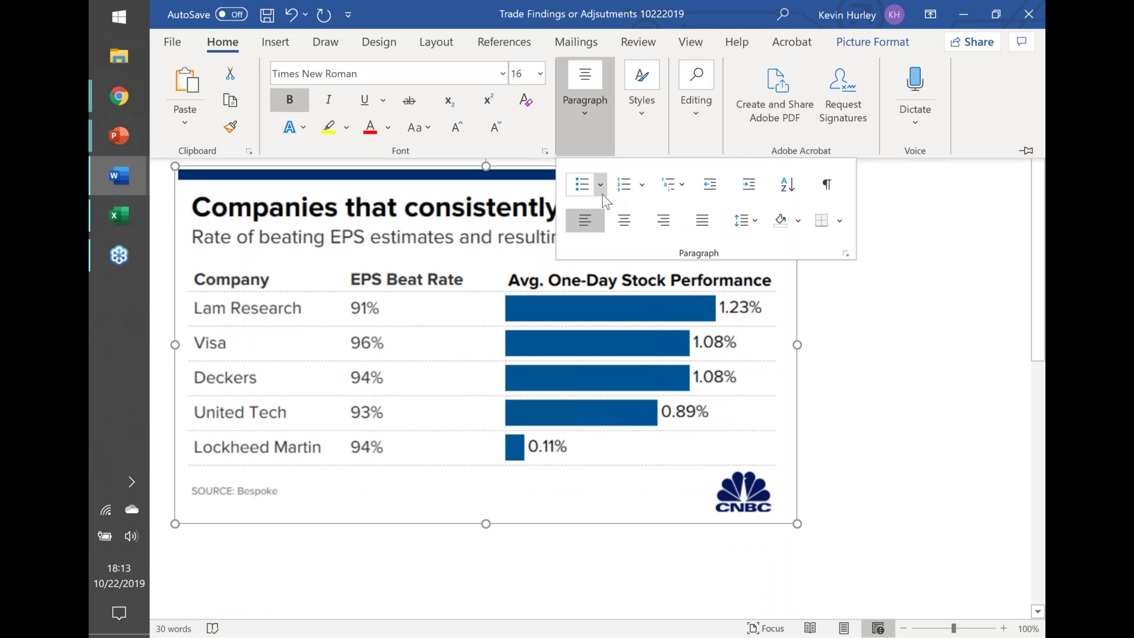
pyautogui.click(206, 574)
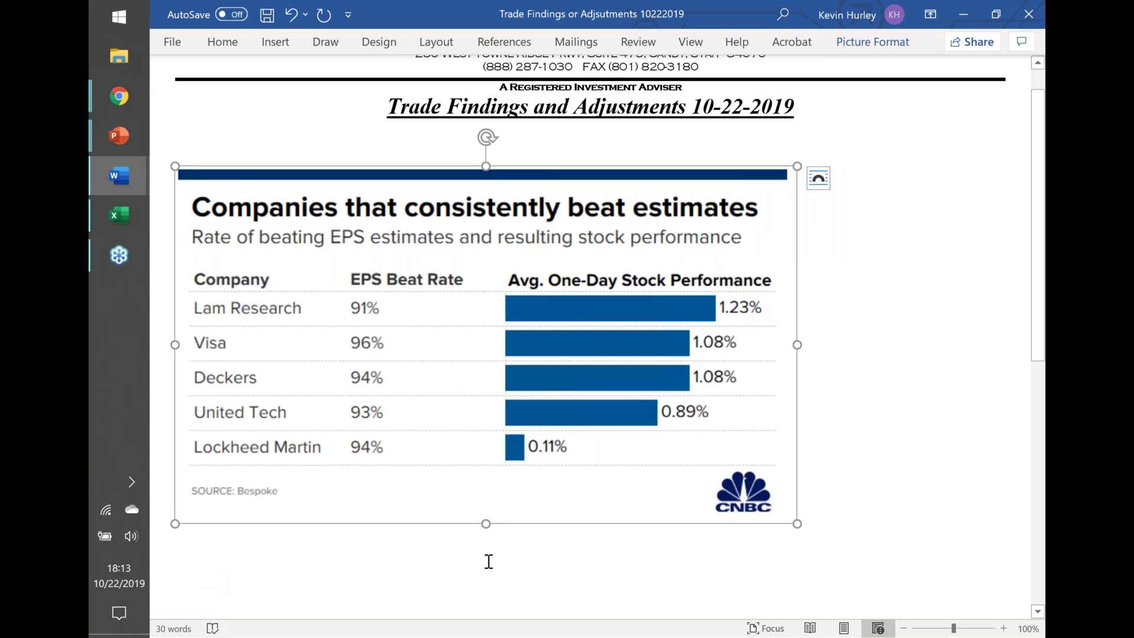
pyautogui.click(489, 562)
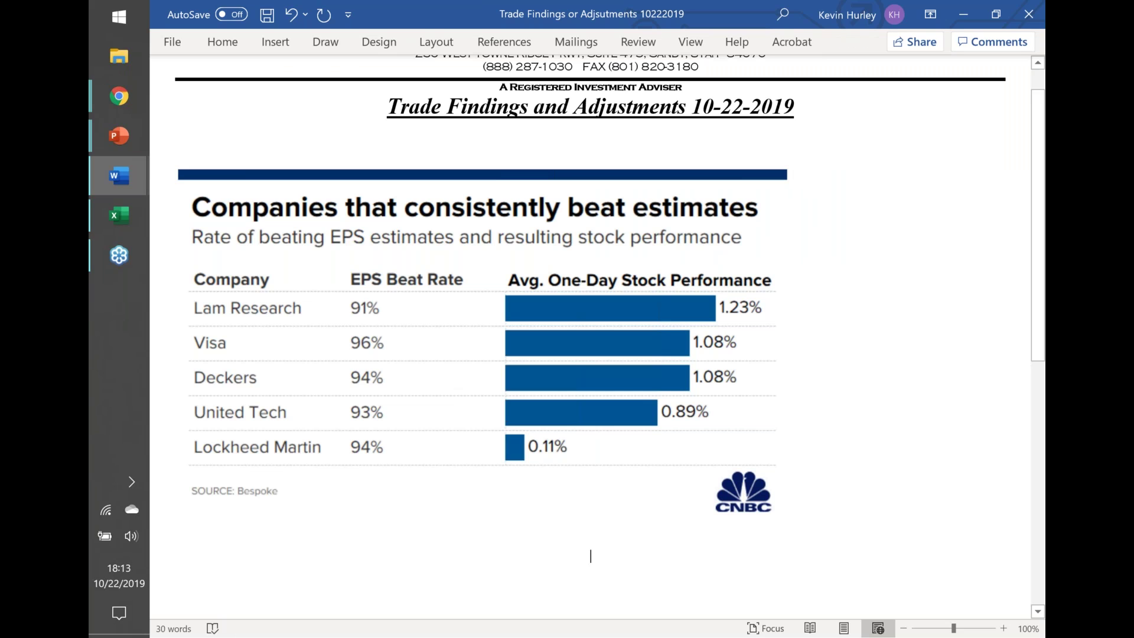
pyautogui.hotkey('shift', 'Up')
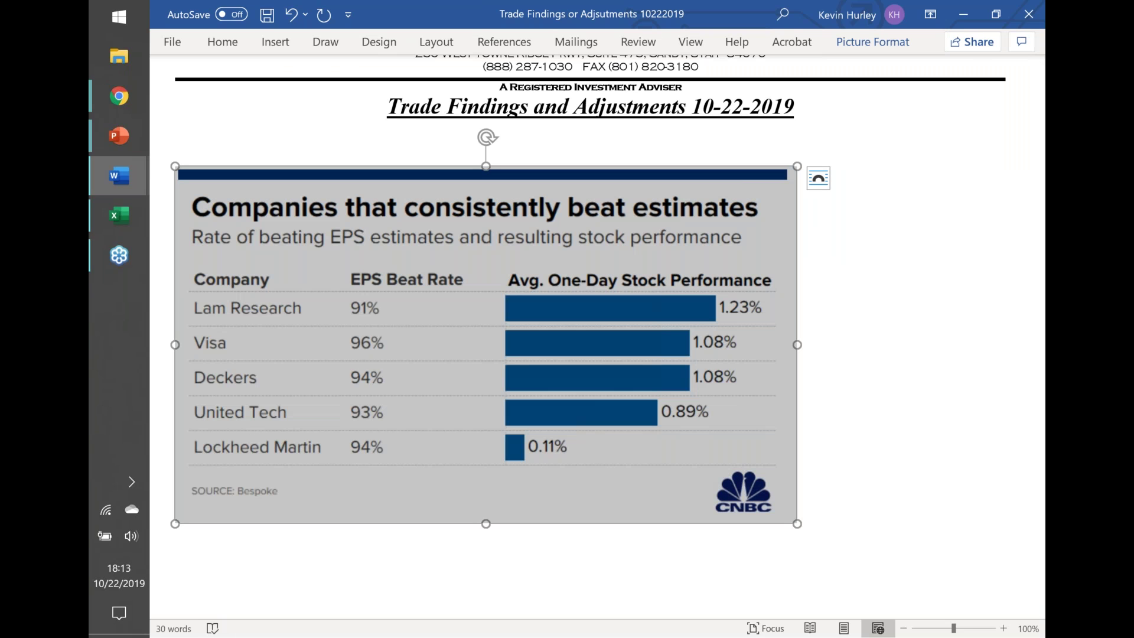
pyautogui.click(812, 503)
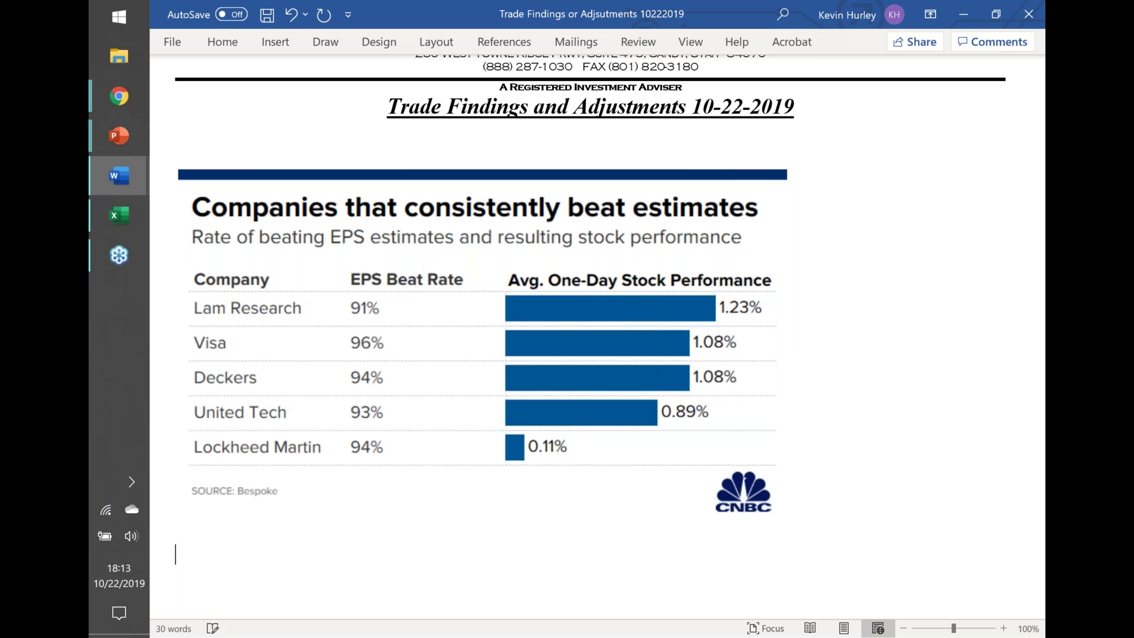
# - Paste the Visa article below the chart and start the line 'LEAP Long Call Jan -21'
pyautogui.hotkey('ctrl', 'v')
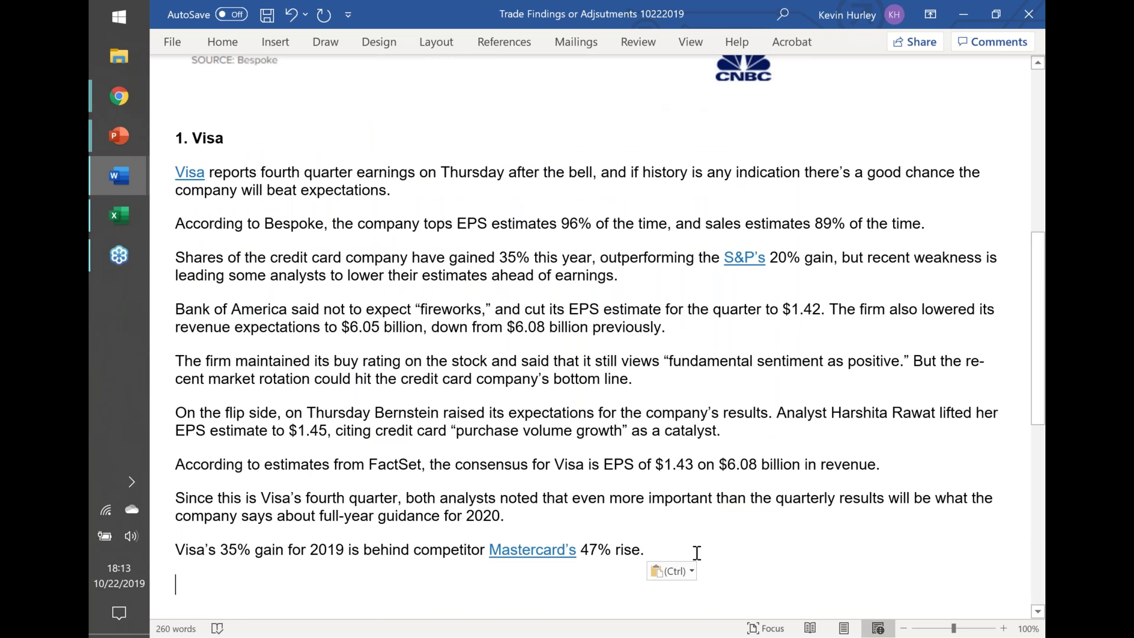
pyautogui.write('LAP')
pyautogui.press('BackSpace')
pyautogui.write('E')
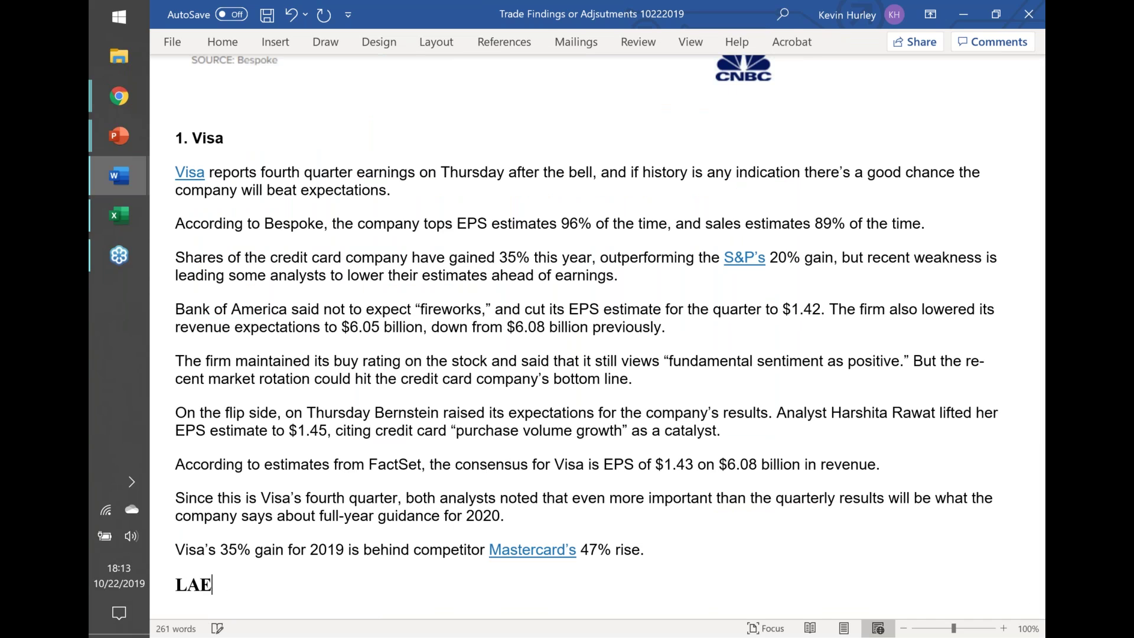
pyautogui.write('AP')
pyautogui.press('BackSpace')
pyautogui.press('BackSpace')
pyautogui.press('BackSpace')
pyautogui.press('BackSpace')
pyautogui.write('EAP I')
pyautogui.press('BackSpace')
pyautogui.write('Lo')
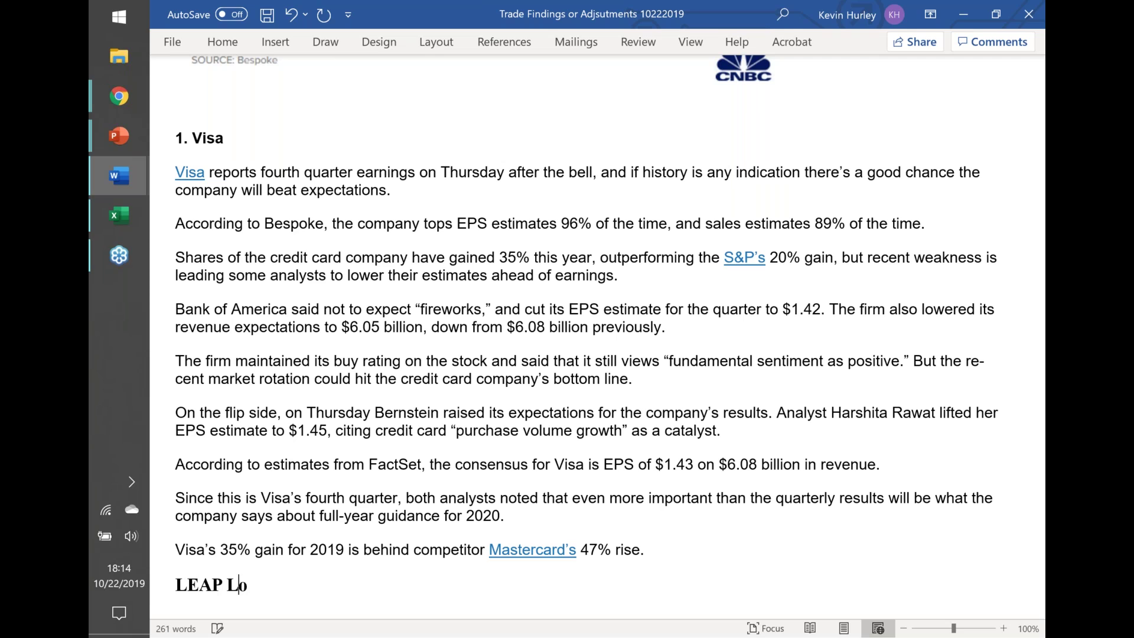
pyautogui.write('n g Call Jan')
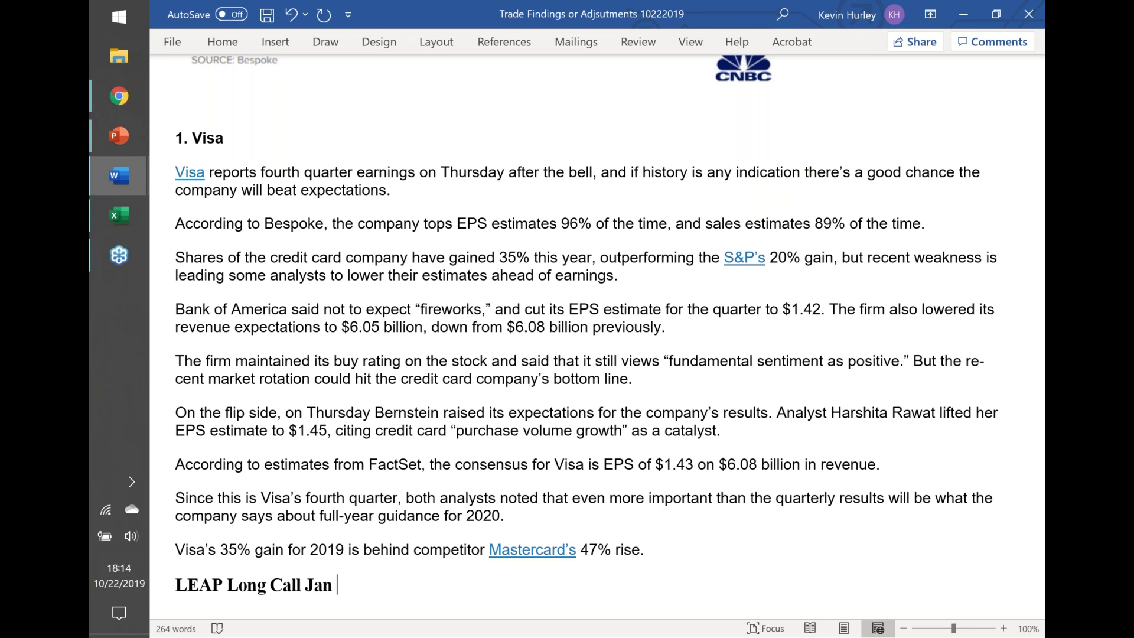
pyautogui.write(' -21')
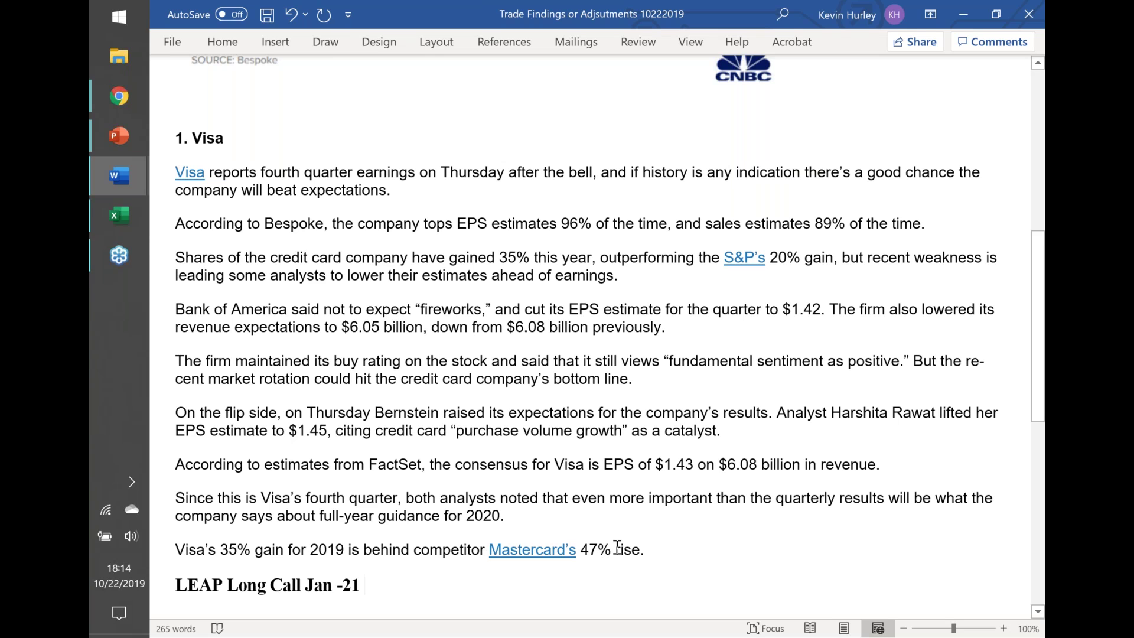
# - Finish the line with 'Strike price $200 for $7.25 Limit order', correcting the typos
pyautogui.write('Stirke price ')
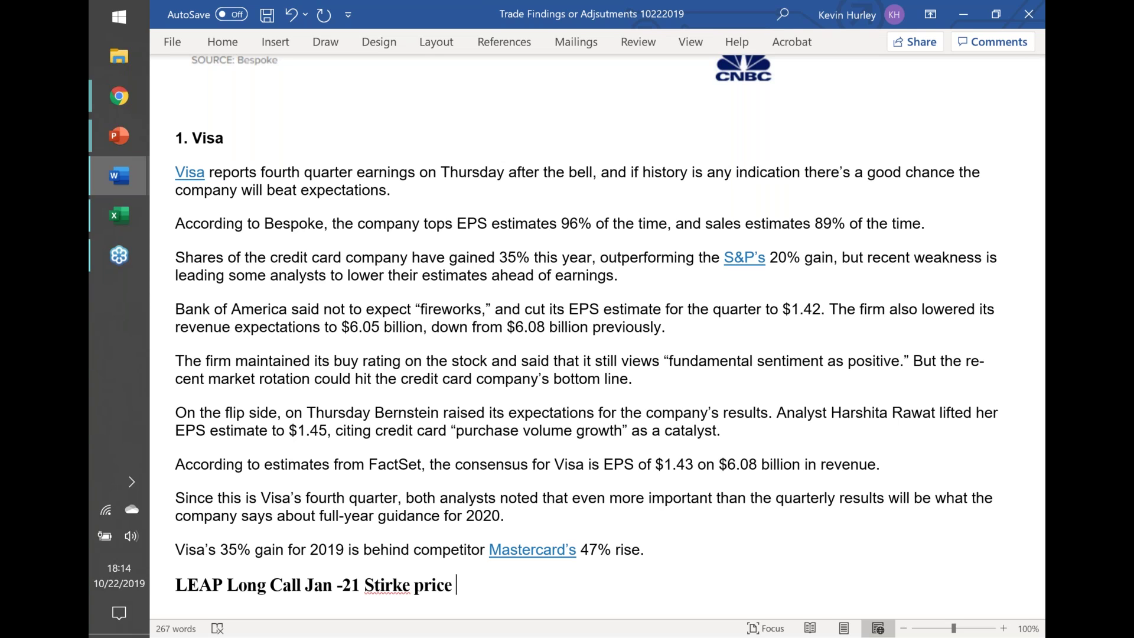
pyautogui.write('$200 for &')
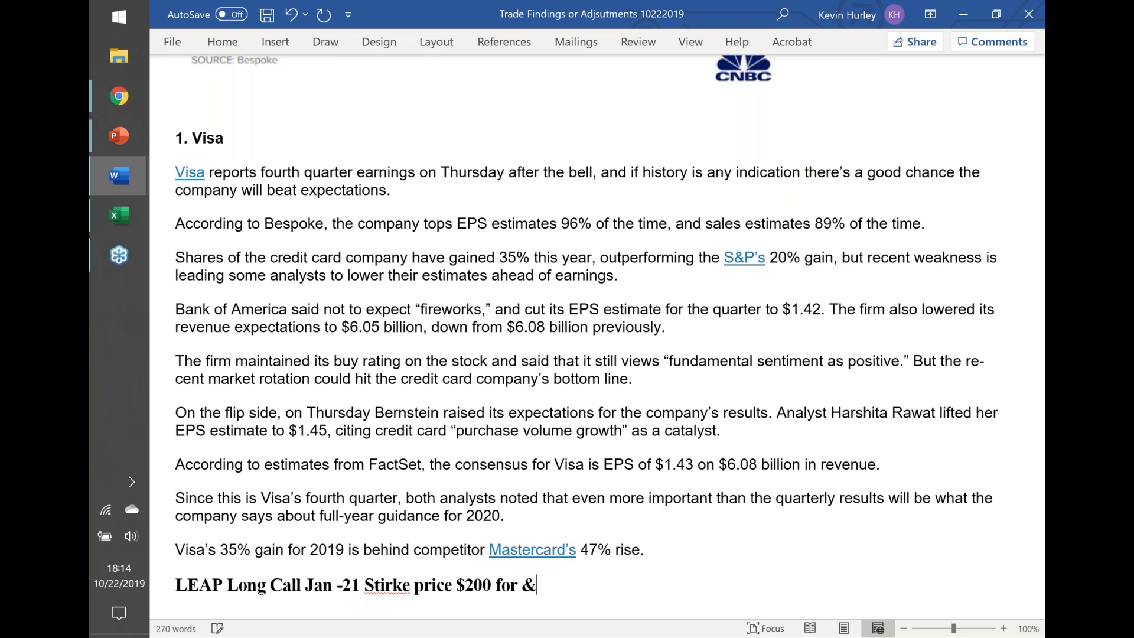
pyautogui.write('.25 Limit order')
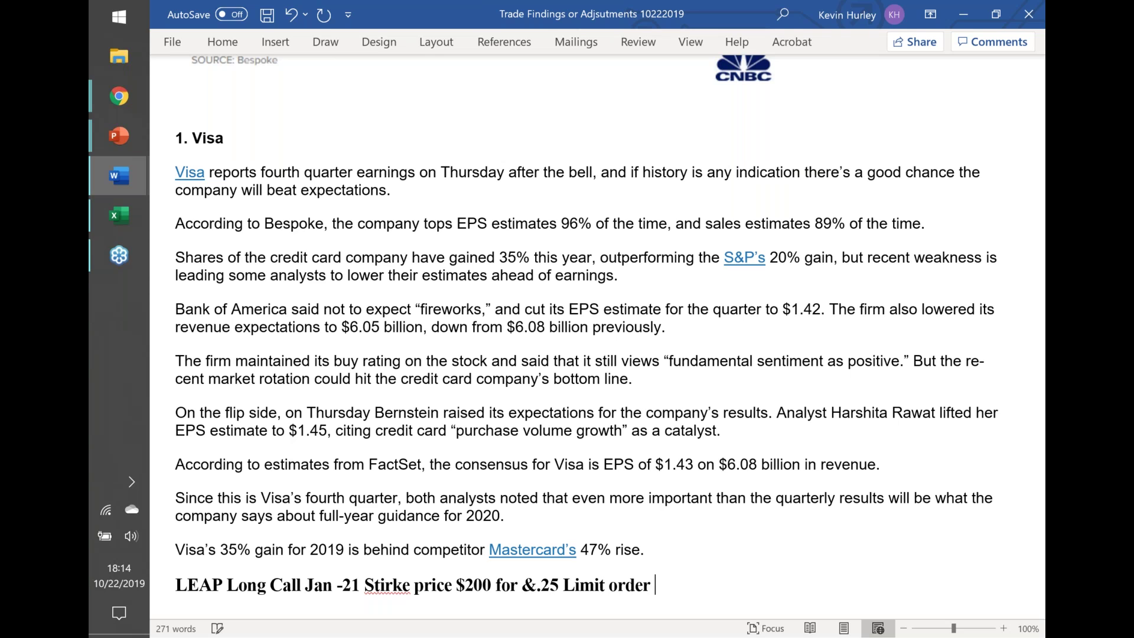
pyautogui.click(535, 584)
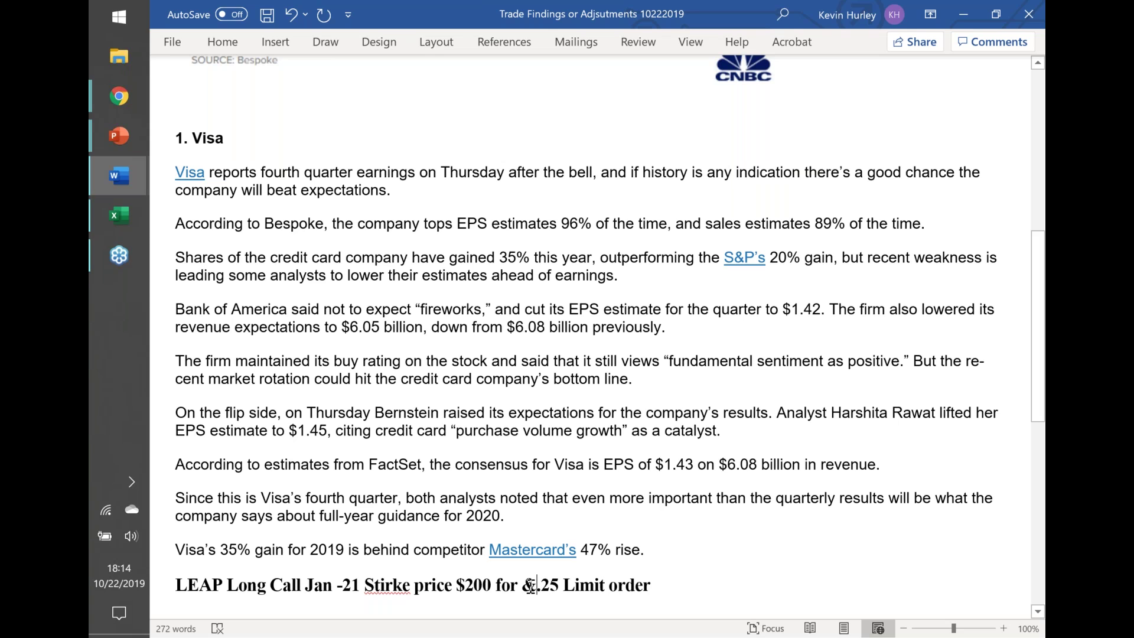
pyautogui.press('BackSpace')
pyautogui.write('$7')
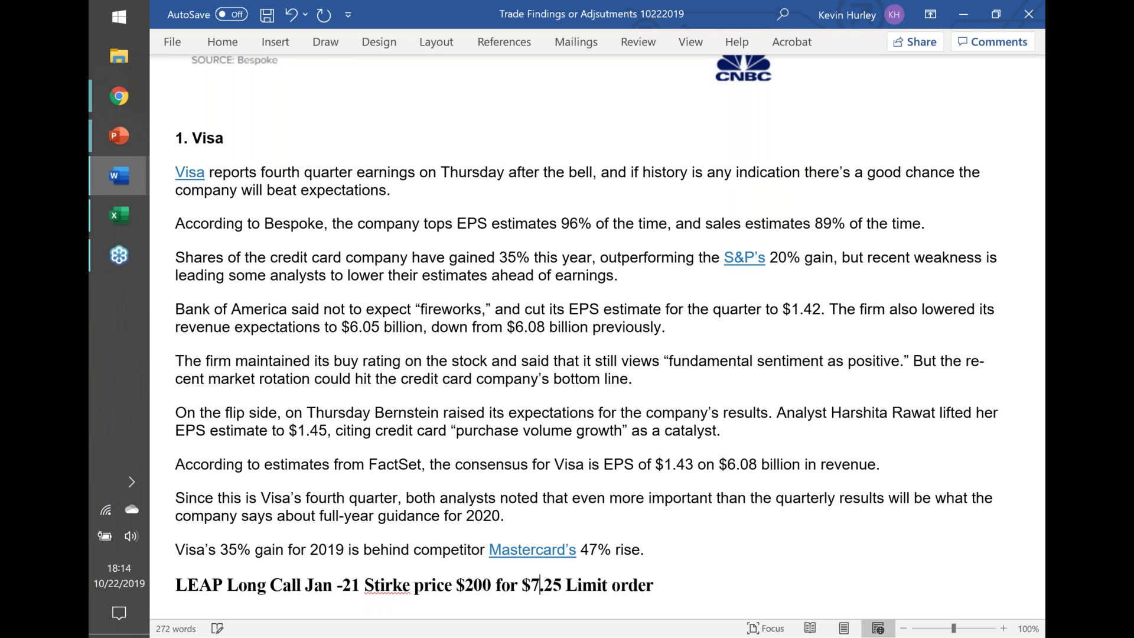
pyautogui.rightClick(389, 583)
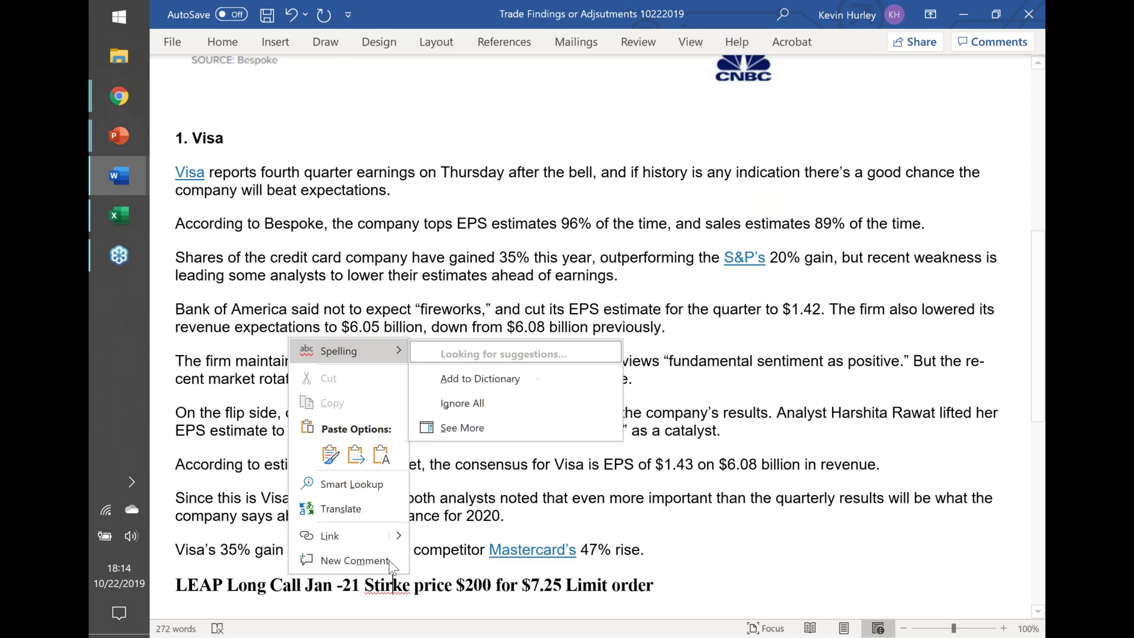
pyautogui.click(475, 359)
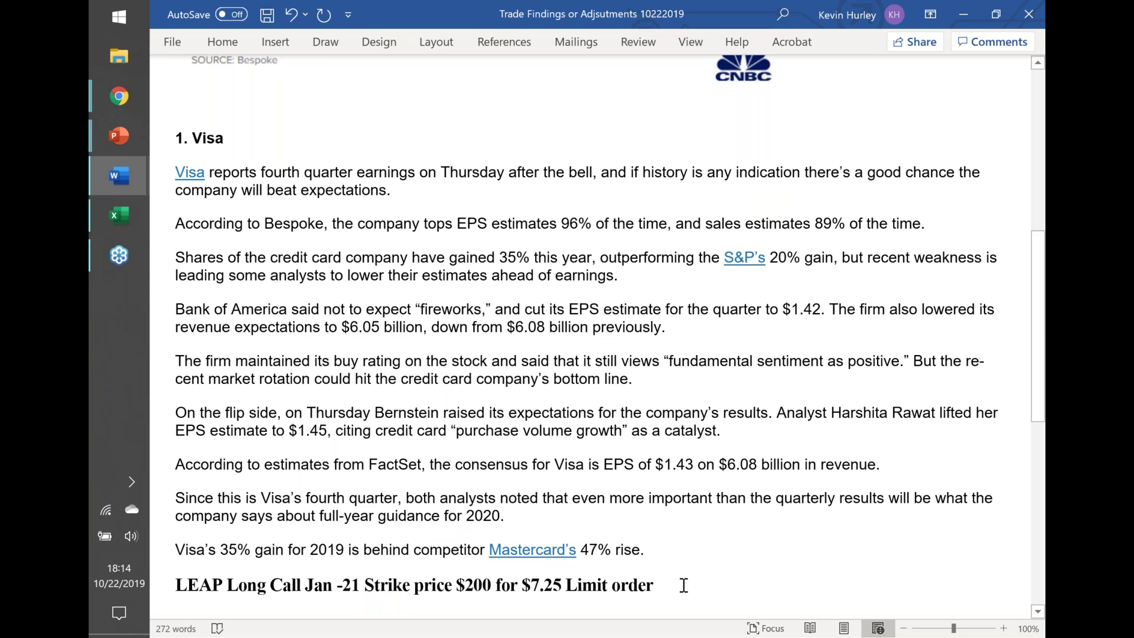
pyautogui.press('Return')
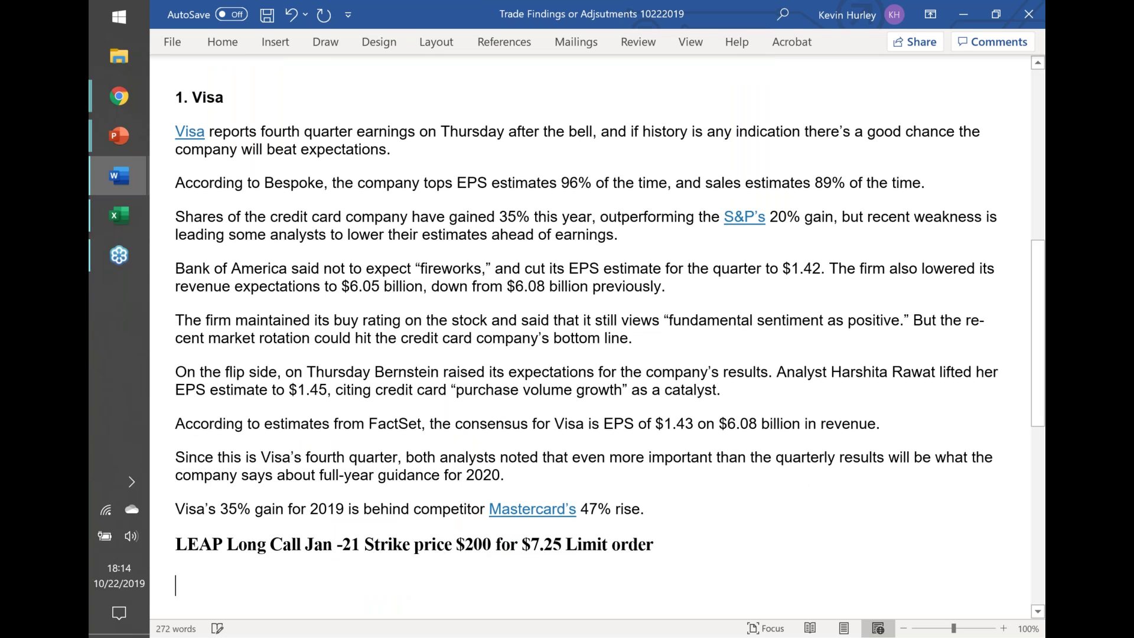
pyautogui.click(273, 48)
pyautogui.click(293, 80)
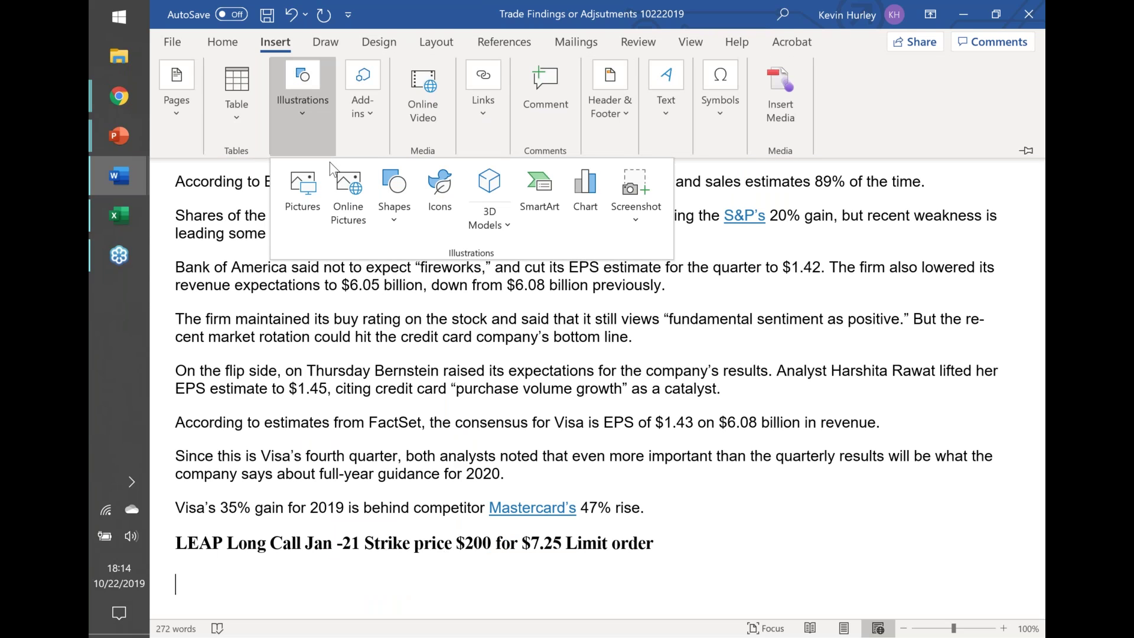
pyautogui.click(349, 189)
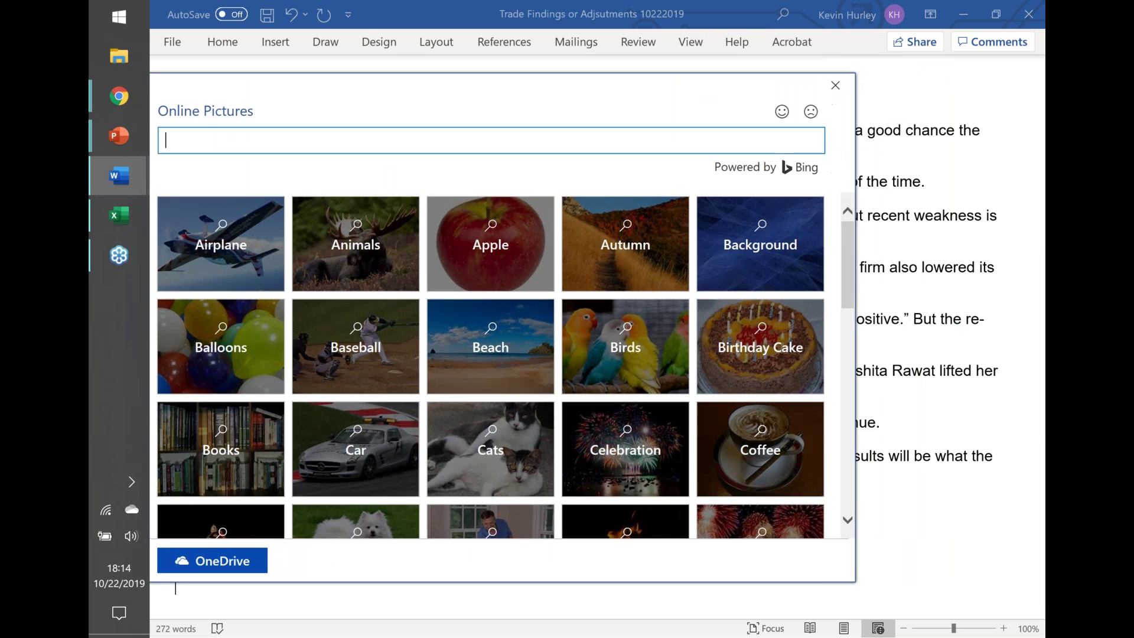
pyautogui.click(827, 93)
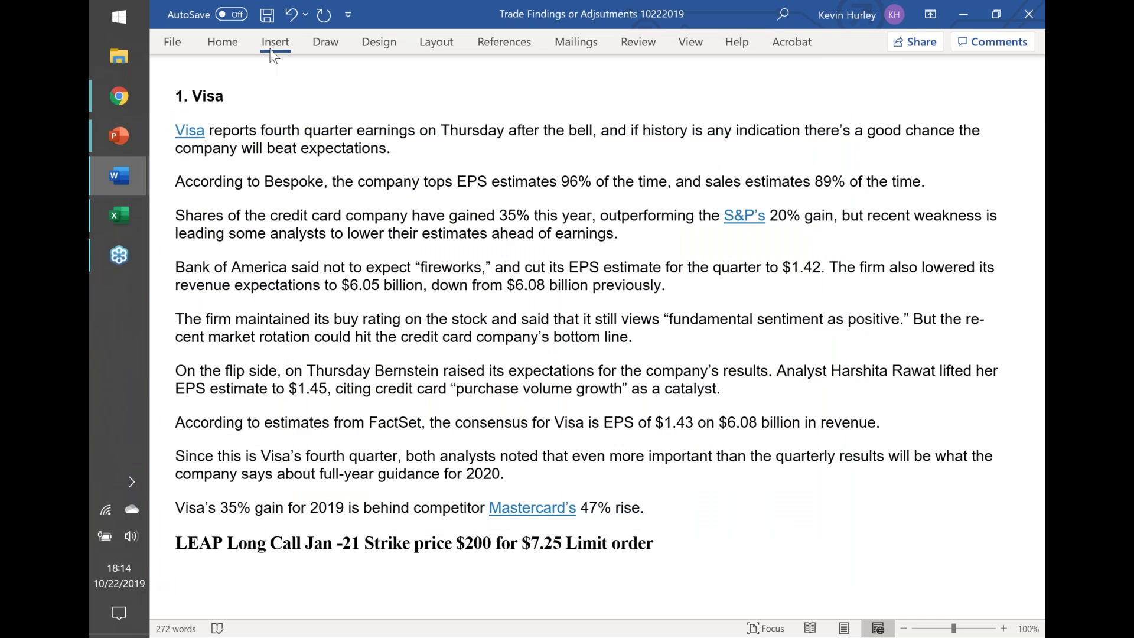
pyautogui.click(275, 41)
pyautogui.click(299, 89)
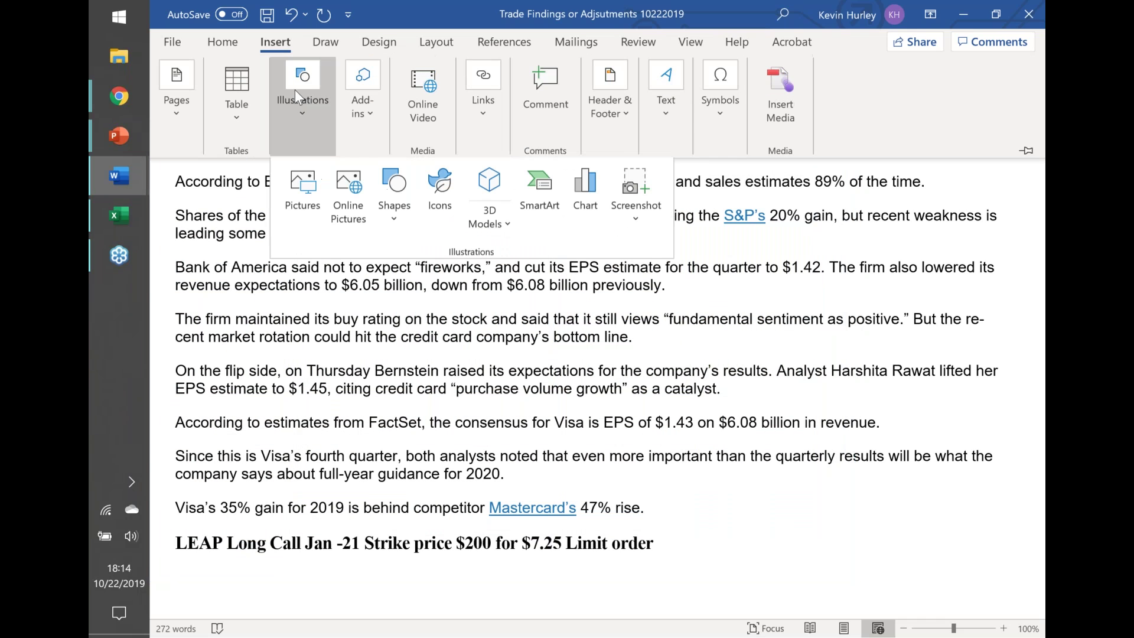
pyautogui.click(303, 189)
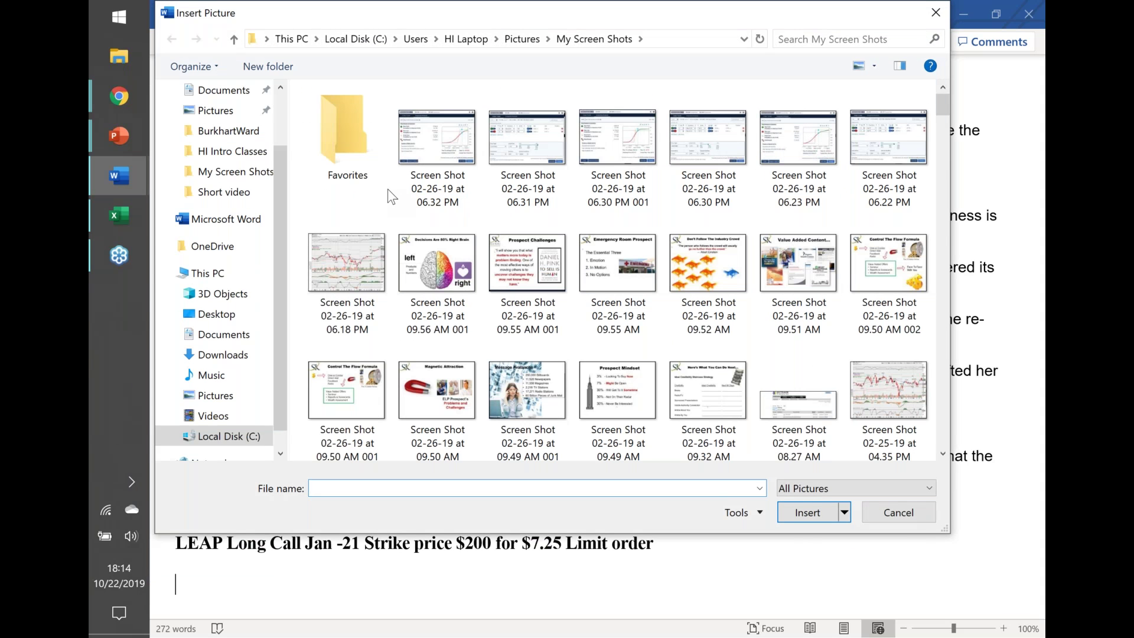
pyautogui.click(448, 147)
pyautogui.keyDown('ctrl'); pyautogui.click(536, 149); pyautogui.keyUp('ctrl')
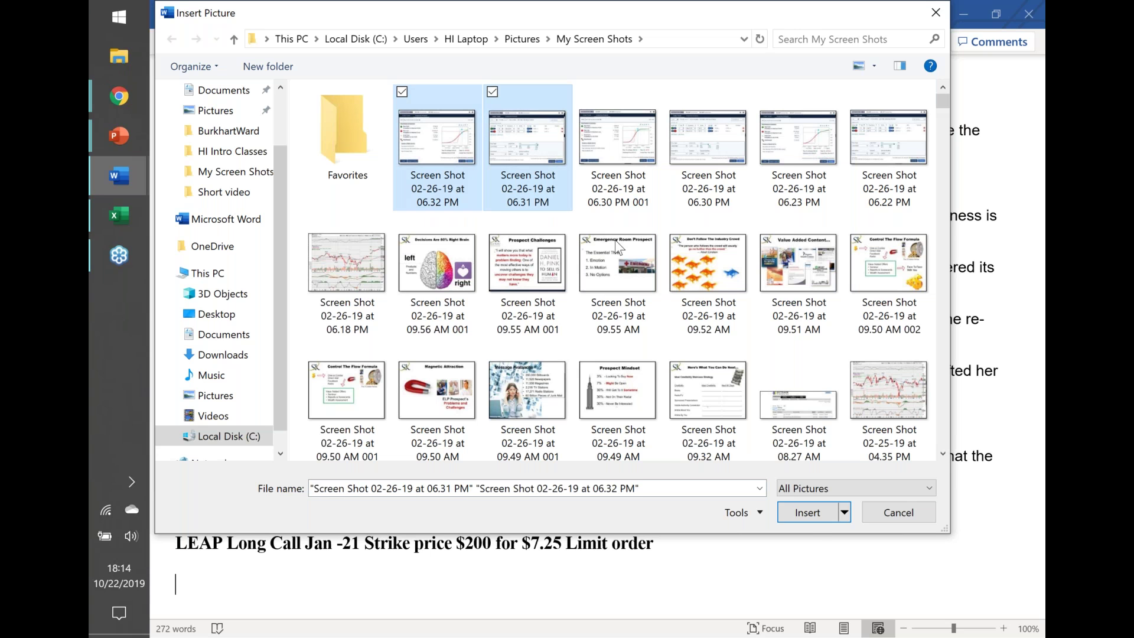
pyautogui.click(813, 512)
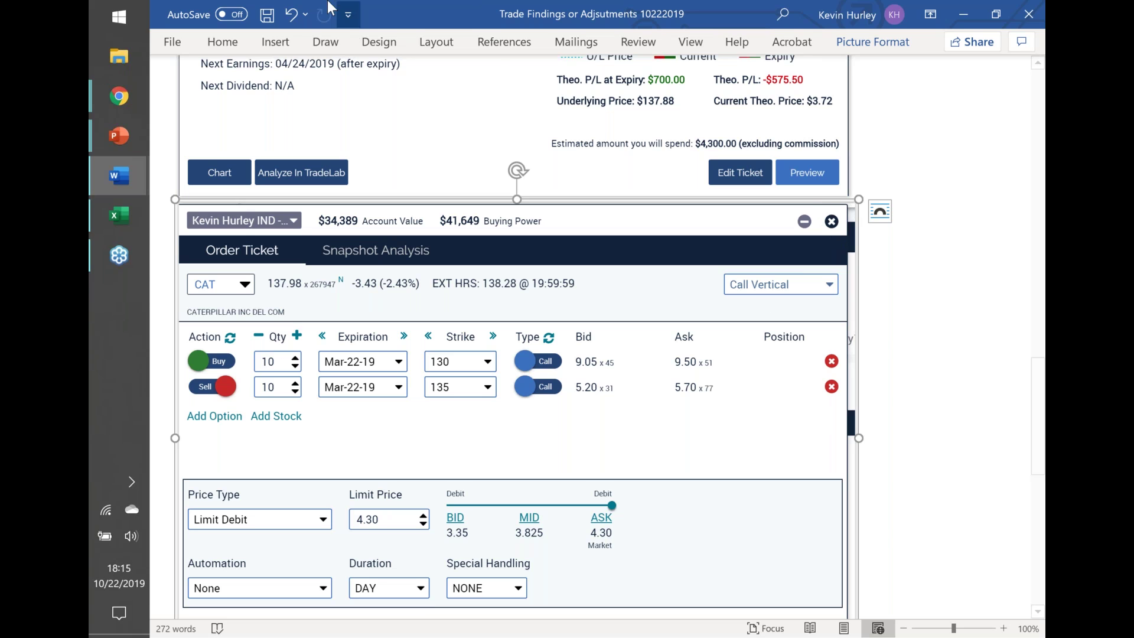
pyautogui.click(289, 16)
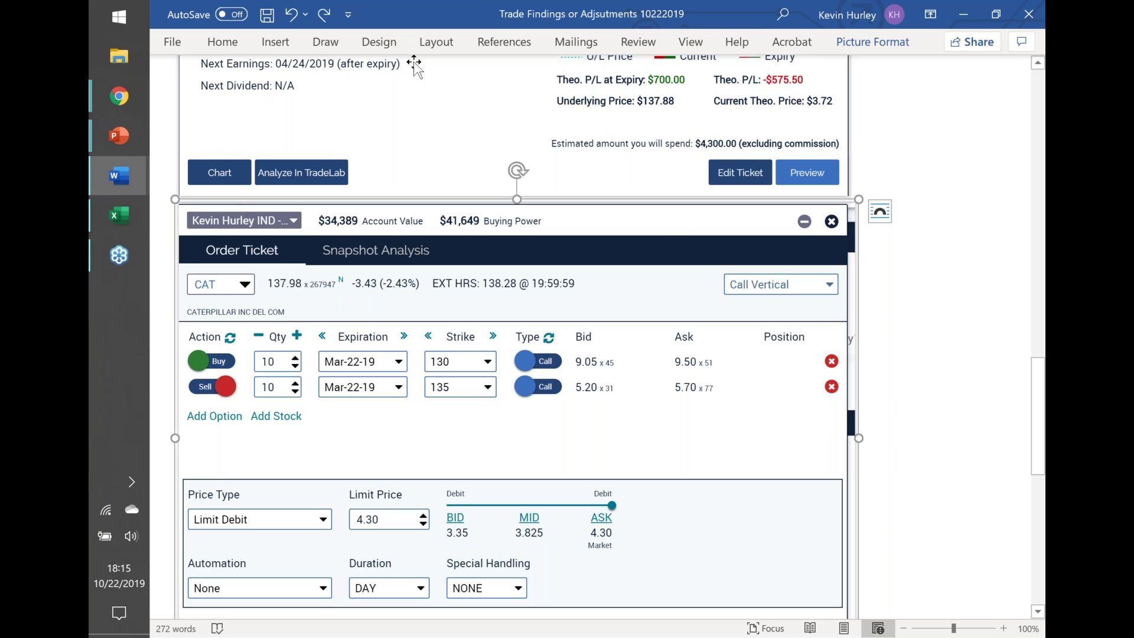
pyautogui.click(293, 17)
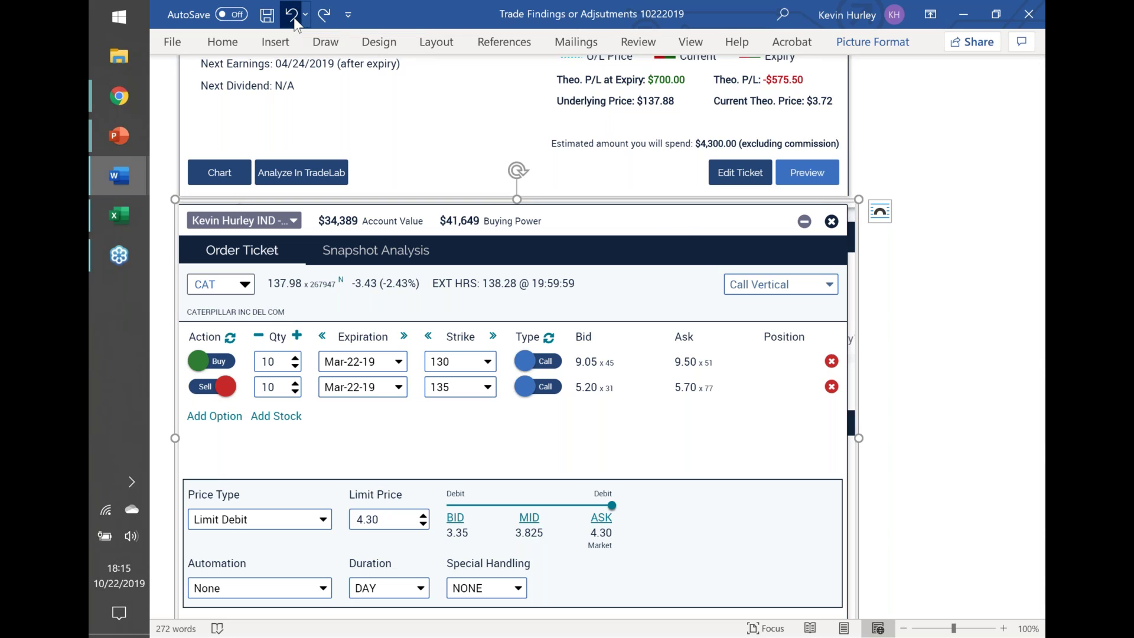
pyautogui.click(294, 20)
pyautogui.click(294, 23)
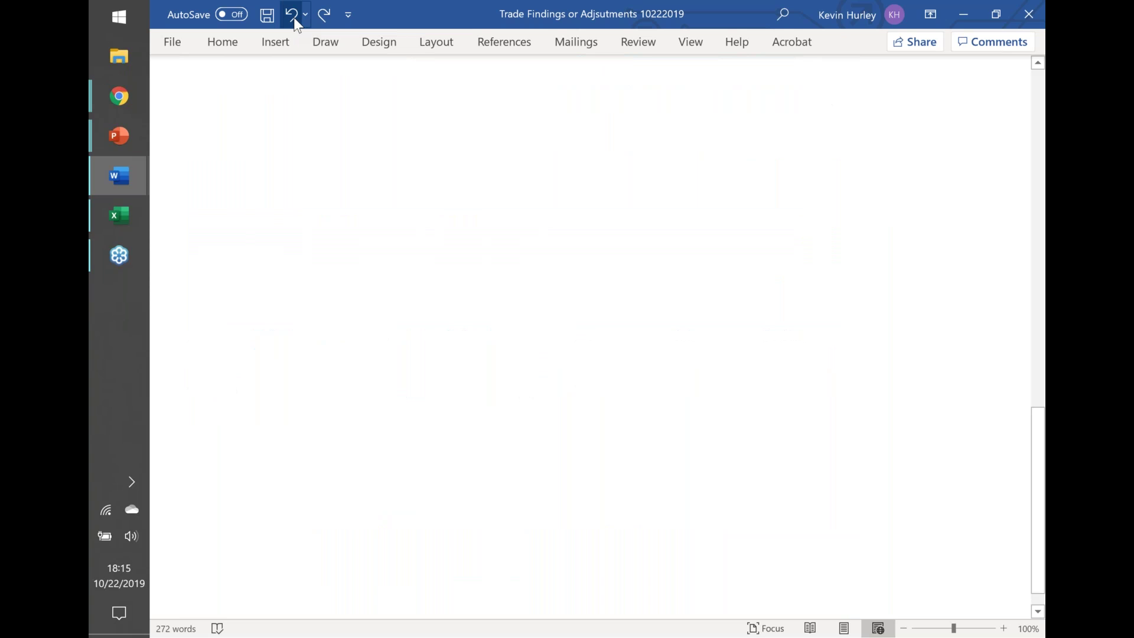
# - Insert the 06.11 PM and 06.13 PM Visa trade screenshots below the LEAP line
pyautogui.scroll(5, 418, 123)
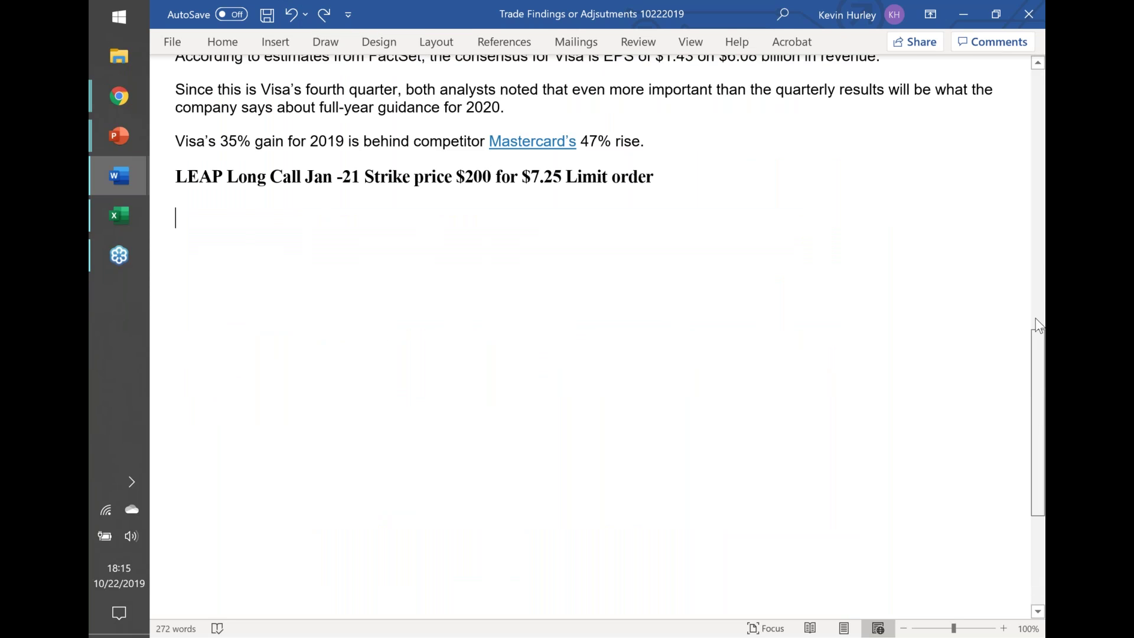
pyautogui.click(274, 40)
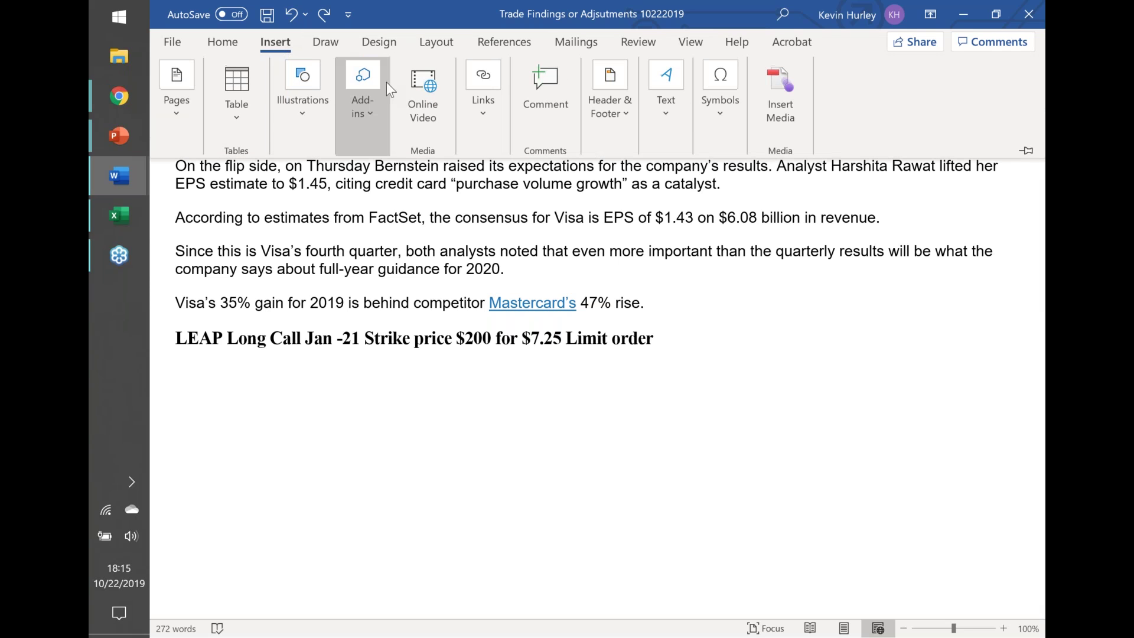
pyautogui.click(307, 84)
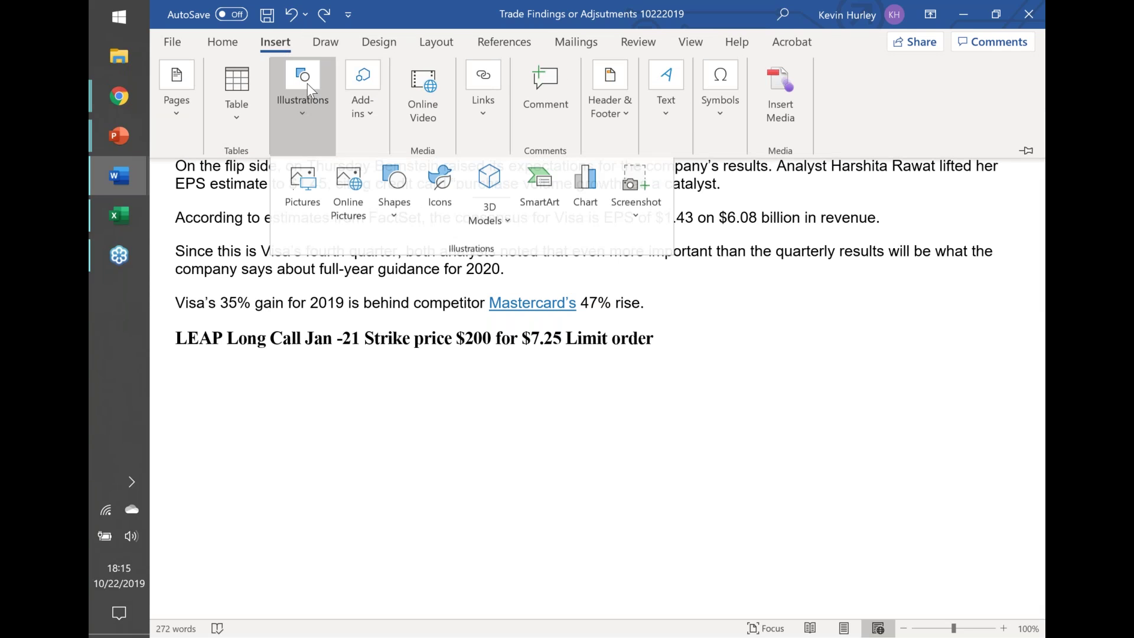
pyautogui.click(303, 190)
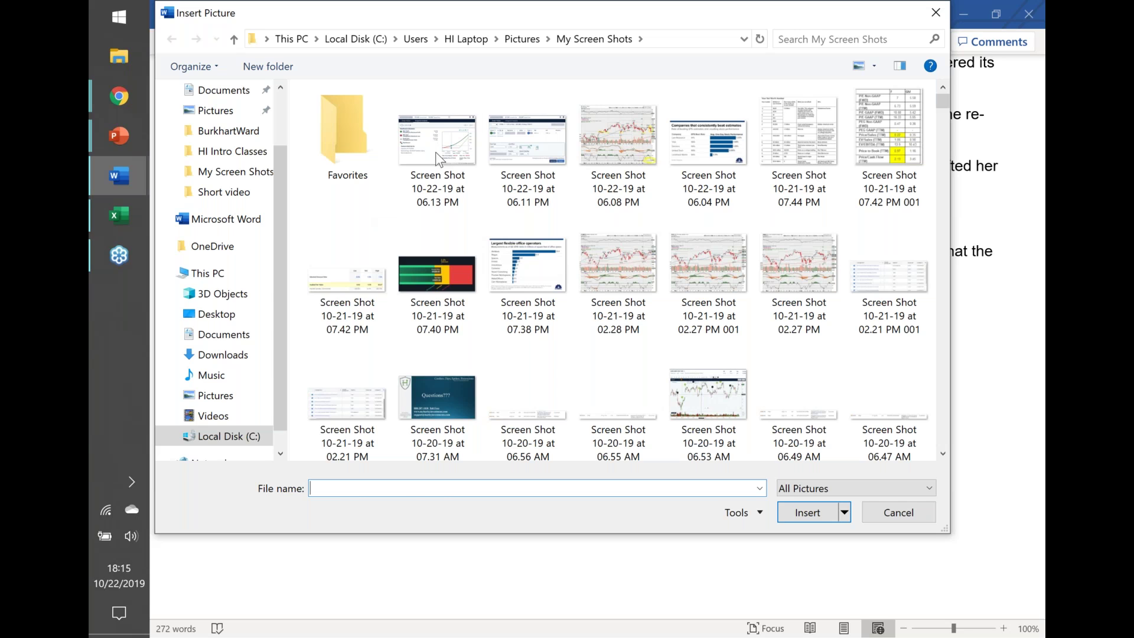
pyautogui.click(453, 144)
pyautogui.keyDown('ctrl'); pyautogui.click(534, 151); pyautogui.keyUp('ctrl')
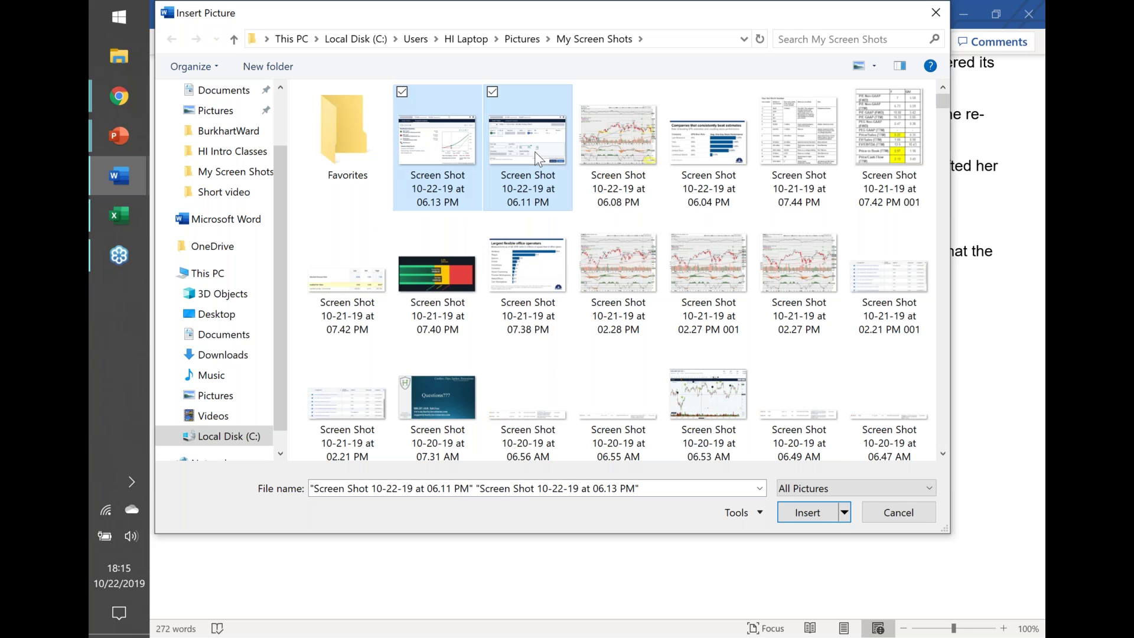
pyautogui.click(808, 512)
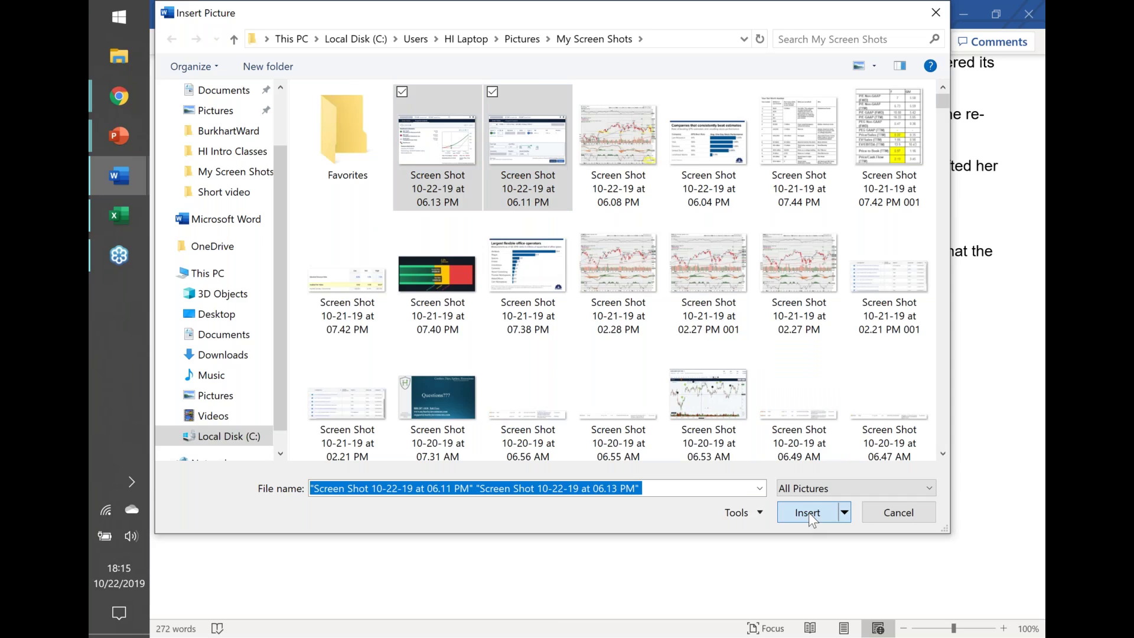
pyautogui.click(895, 594)
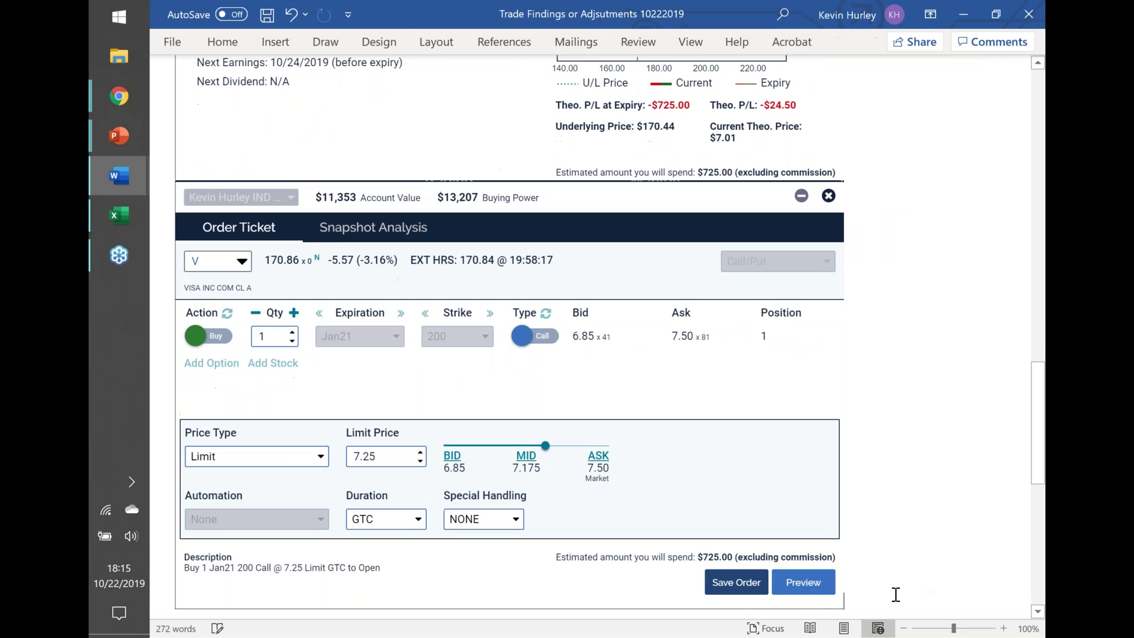
pyautogui.scroll(-1, 293, 263)
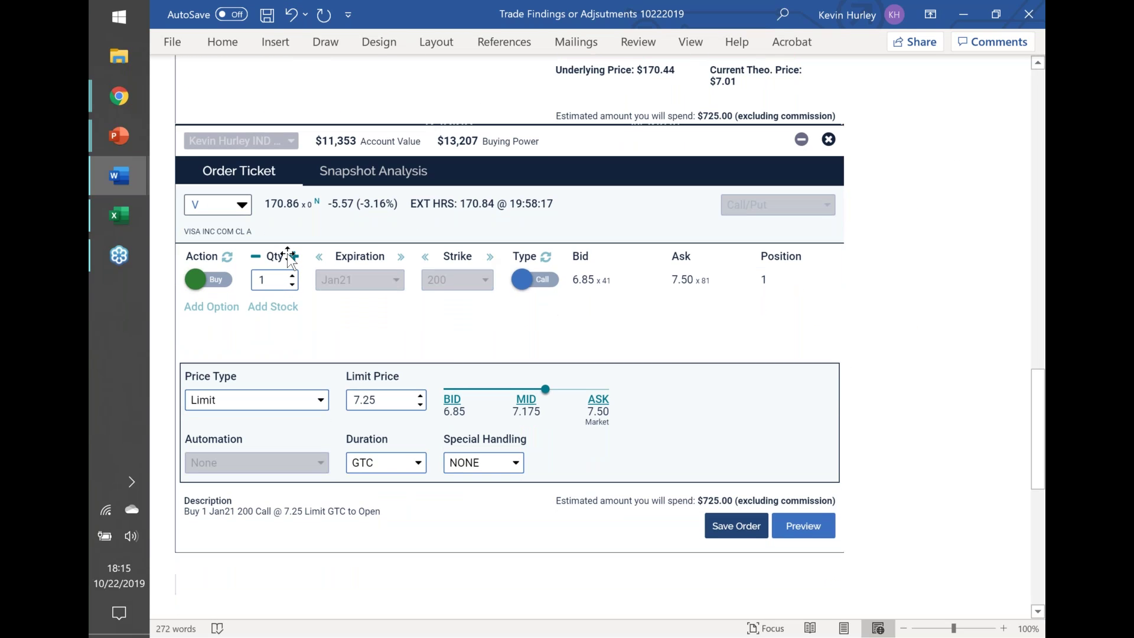
pyautogui.moveTo(124, 98)
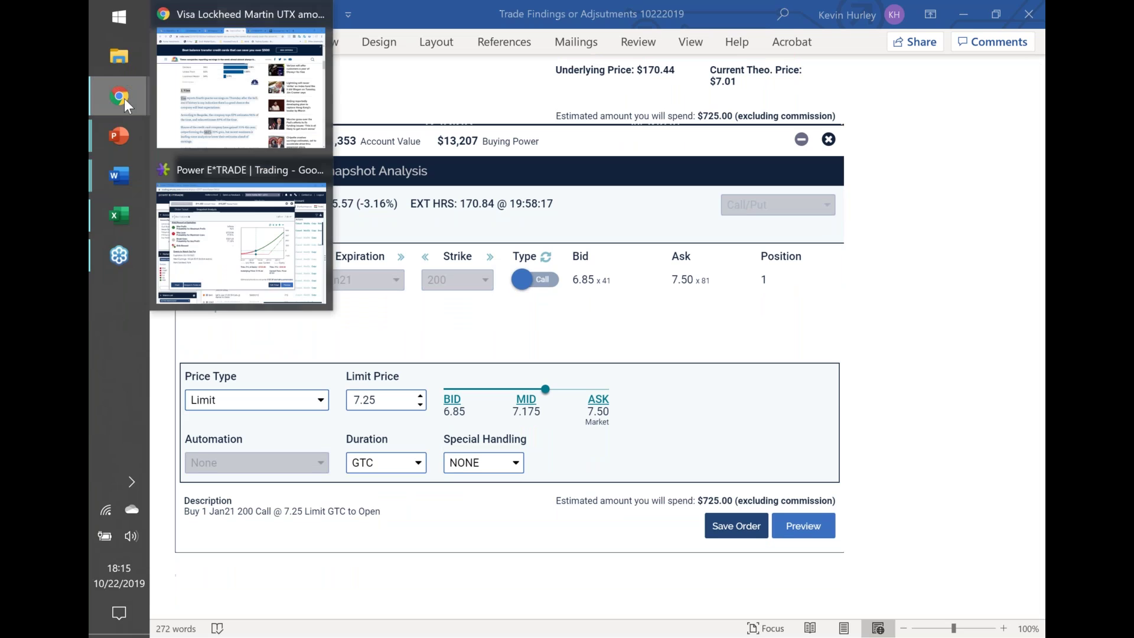
# - Close the Visa snapshot panel and load the BIDU stock quote
pyautogui.click(252, 218)
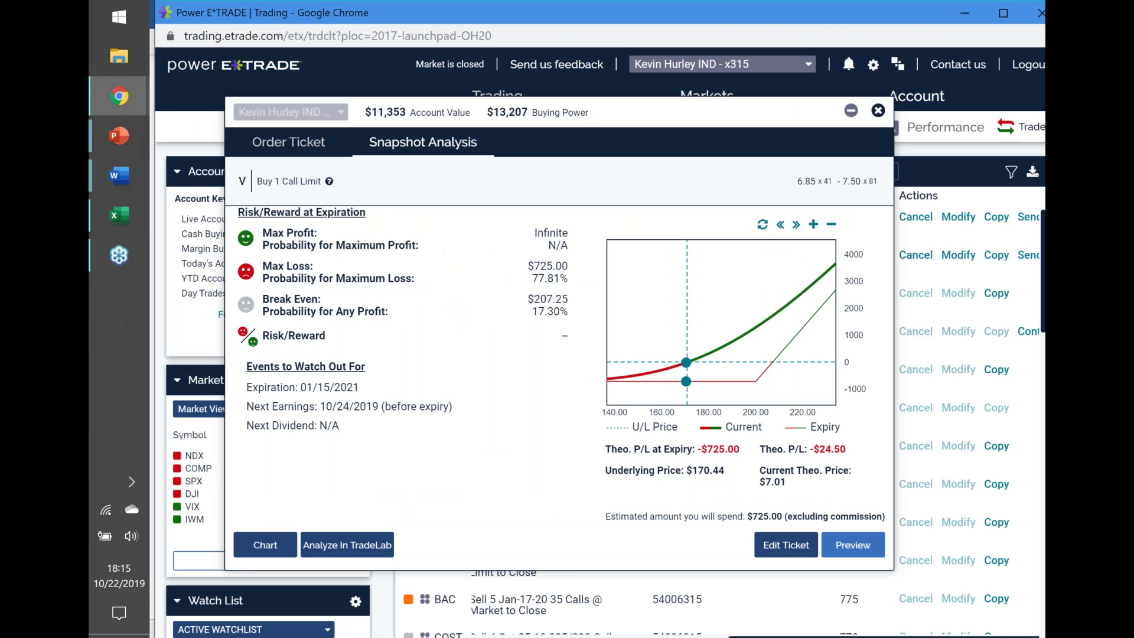
pyautogui.click(878, 111)
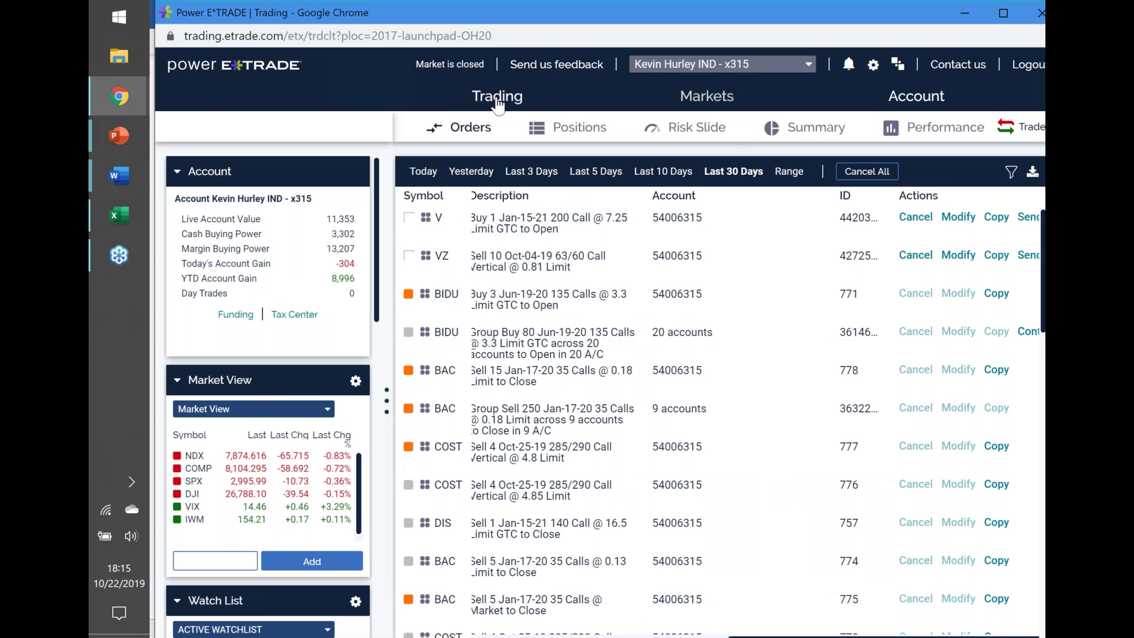
pyautogui.moveTo(497, 97)
pyautogui.click(435, 125)
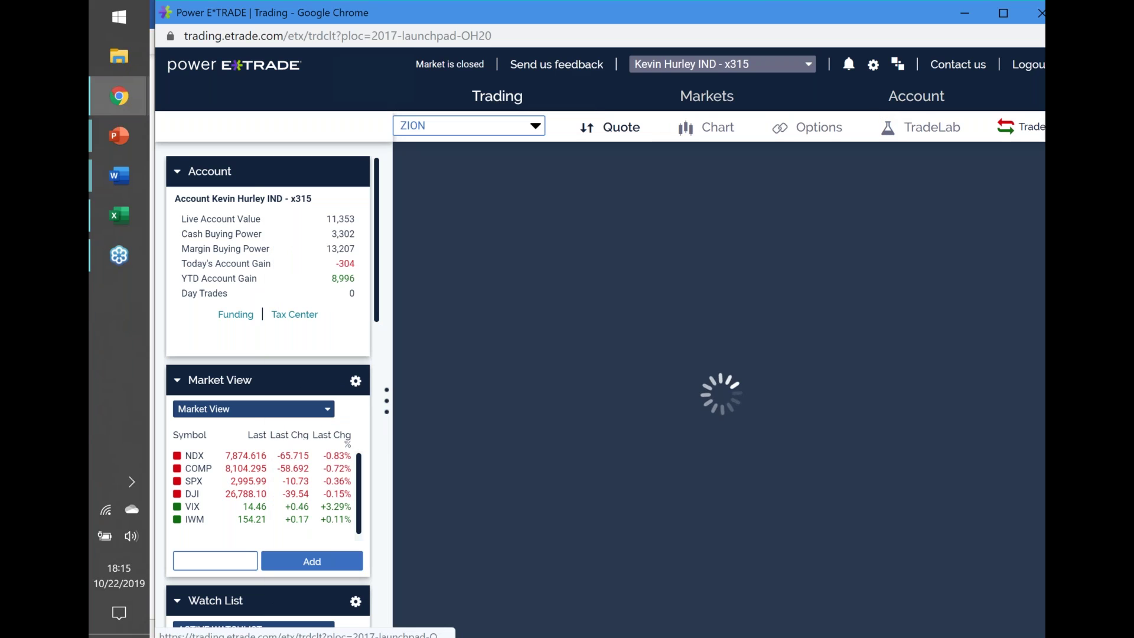
pyautogui.click(434, 127)
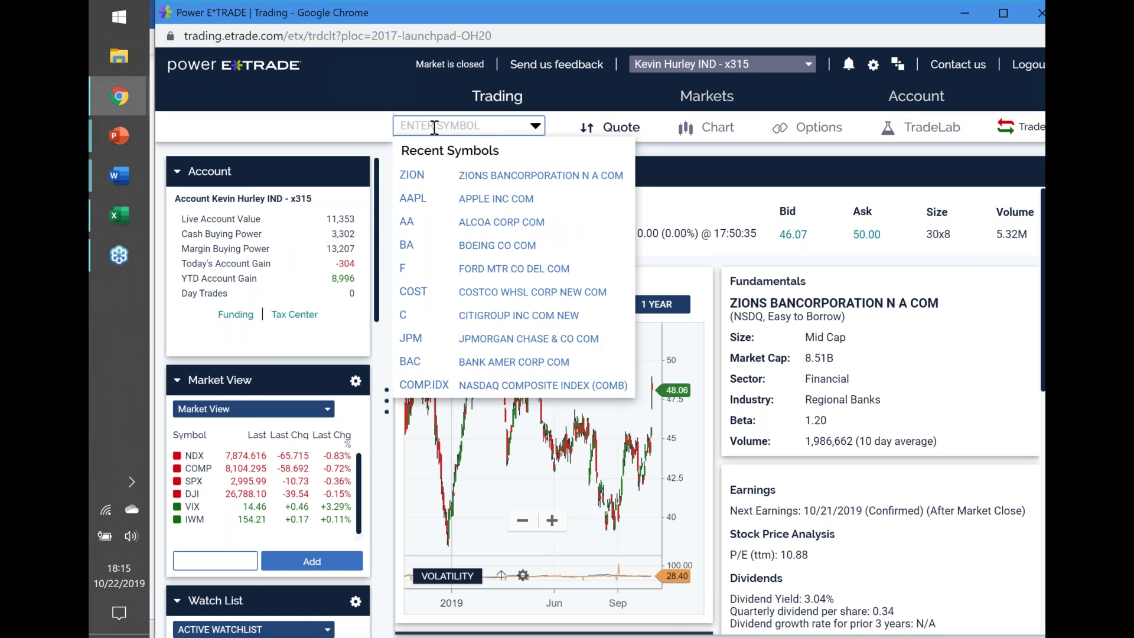
pyautogui.write('BIDU')
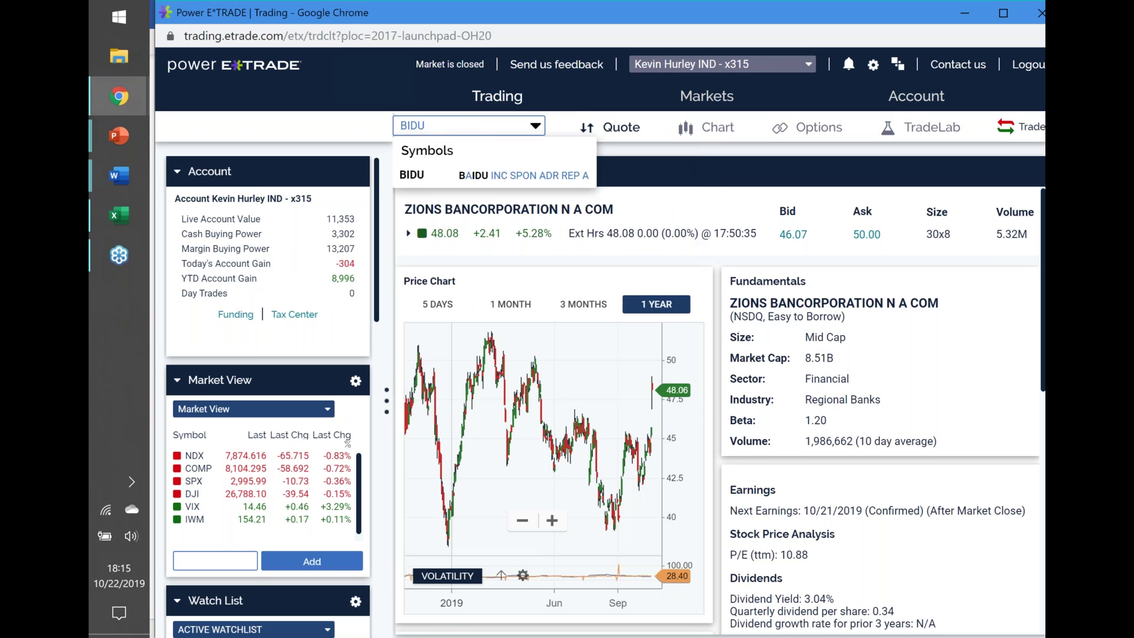
pyautogui.click(496, 188)
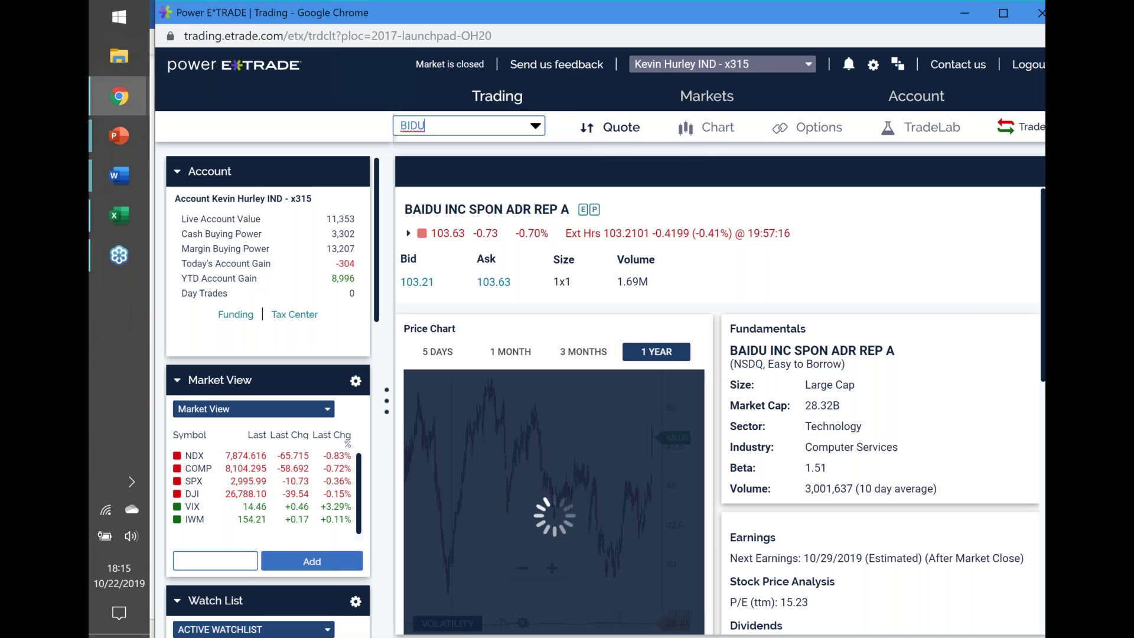
# - Open BIDU's option chain, hiding Nov19, Dec19 and Jan20 and showing the Jun20 expiration
pyautogui.click(816, 137)
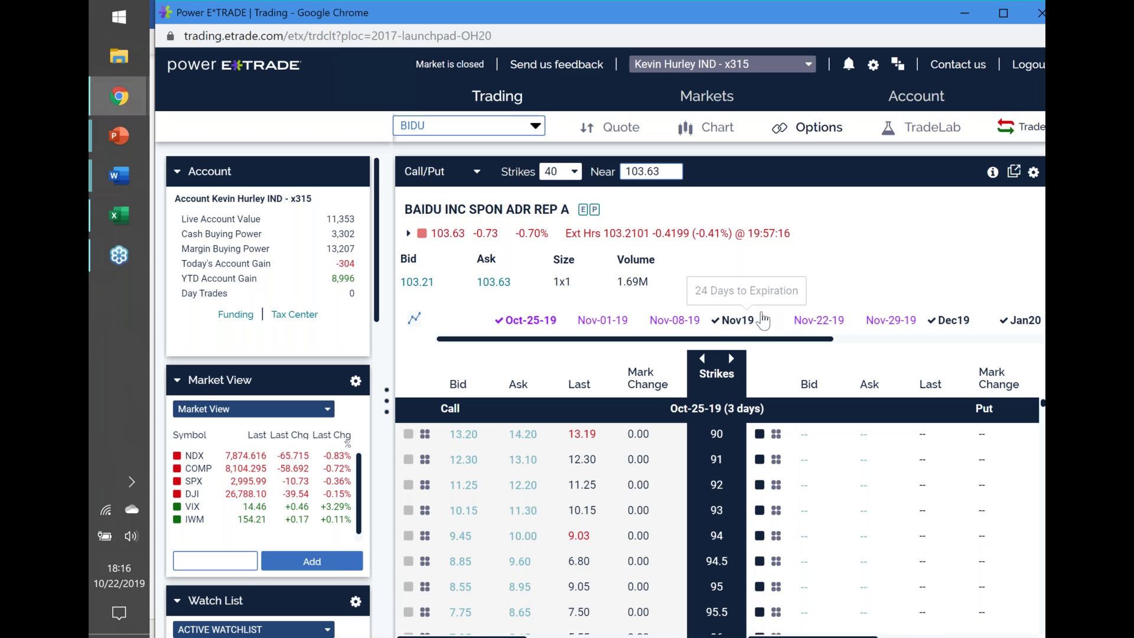
pyautogui.click(717, 324)
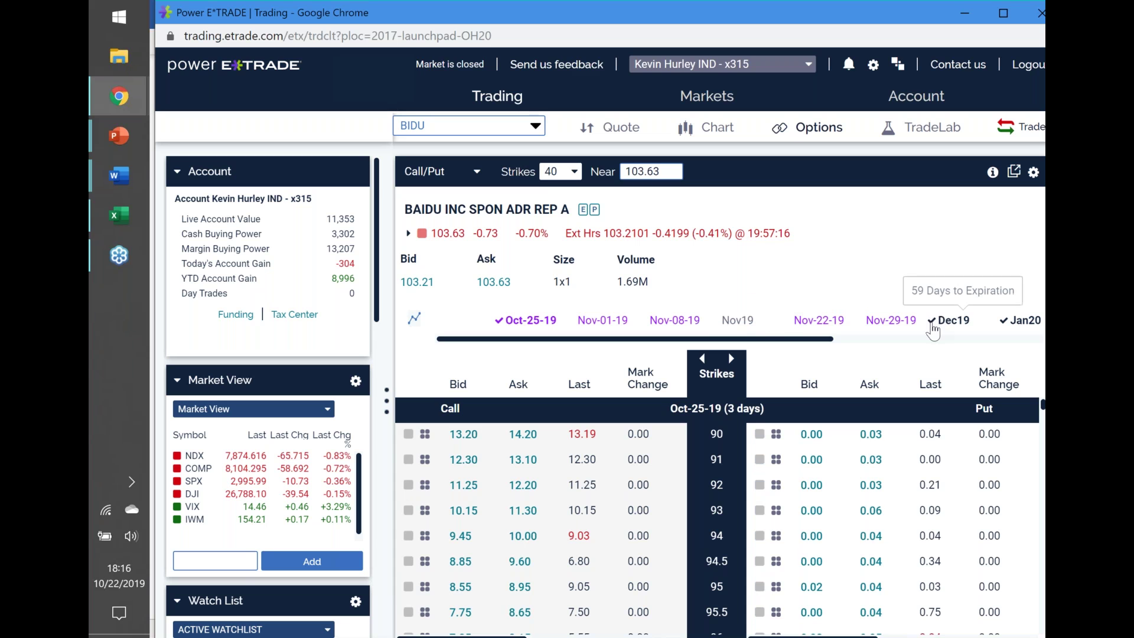
pyautogui.click(936, 322)
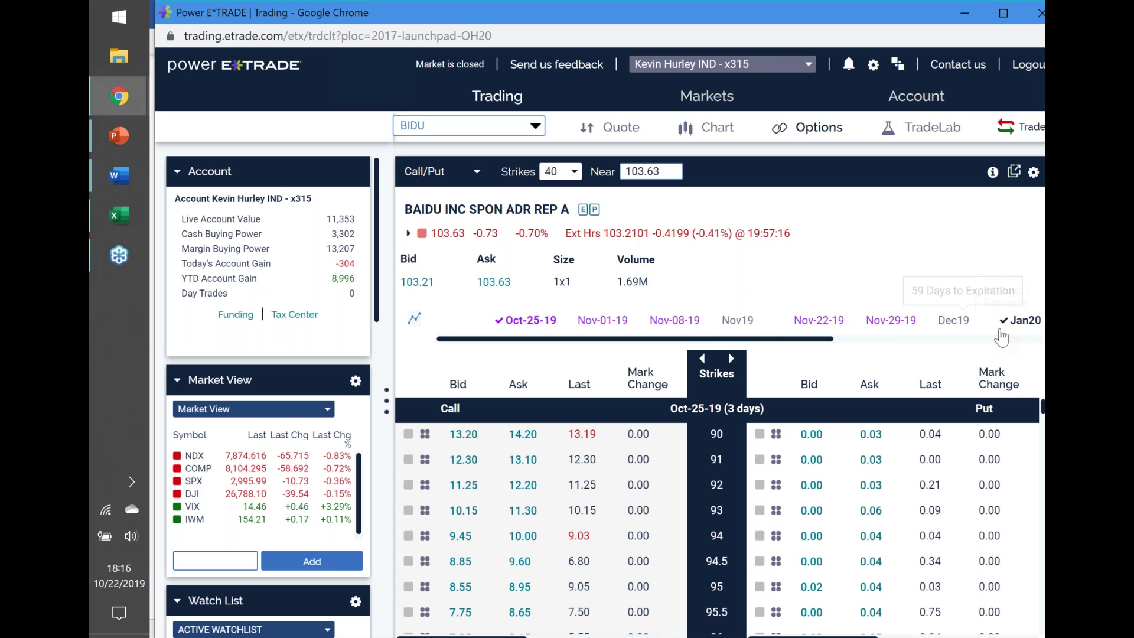
pyautogui.click(1007, 329)
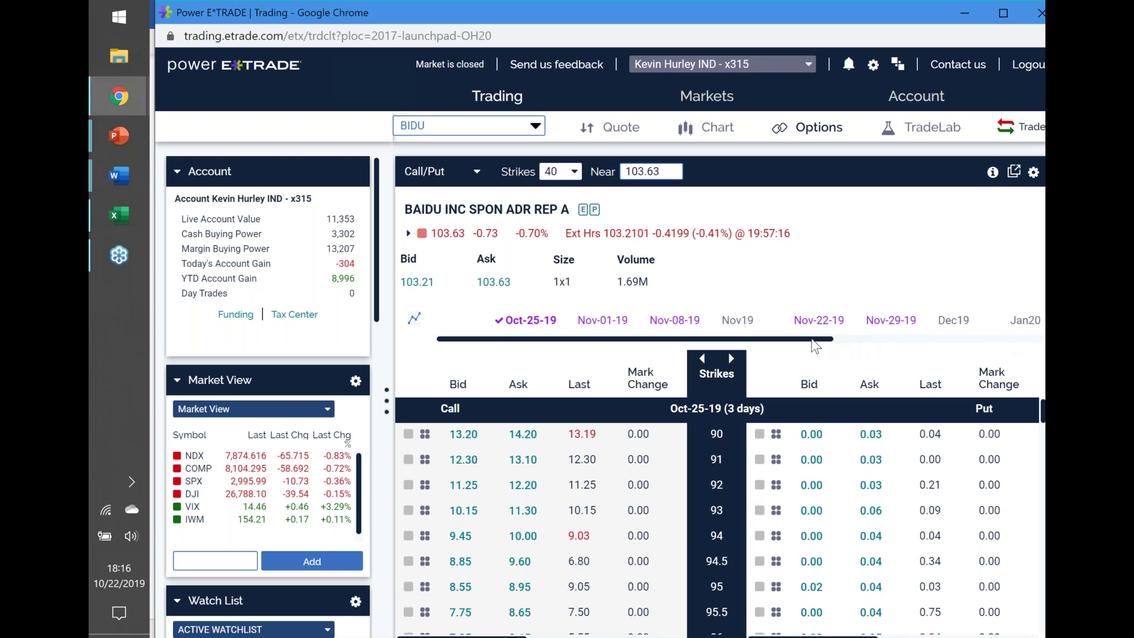
pyautogui.moveTo(818, 340); pyautogui.dragTo(878, 346)
pyautogui.hscroll(3, 880, 349)
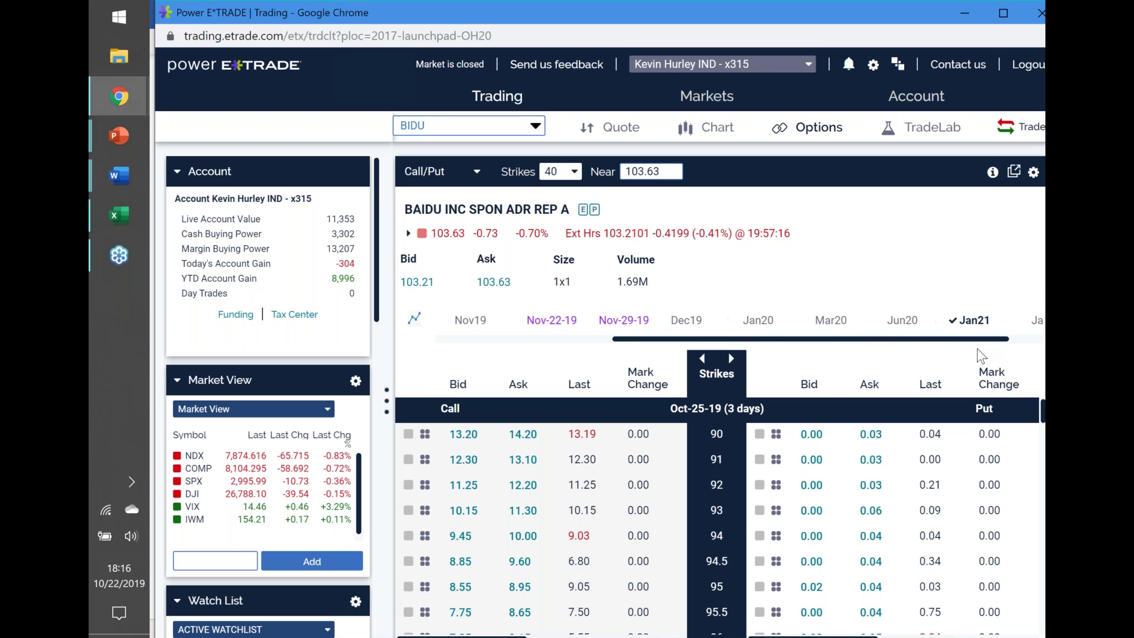
pyautogui.click(902, 323)
pyautogui.scroll(-5, 728, 352)
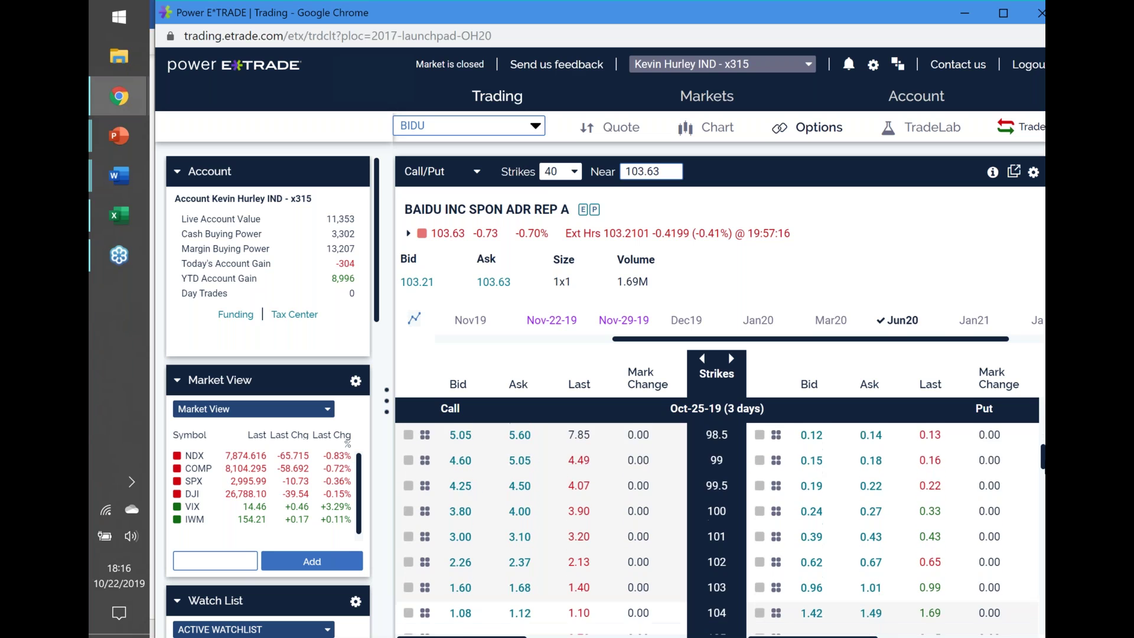
pyautogui.scroll(-9, 728, 352)
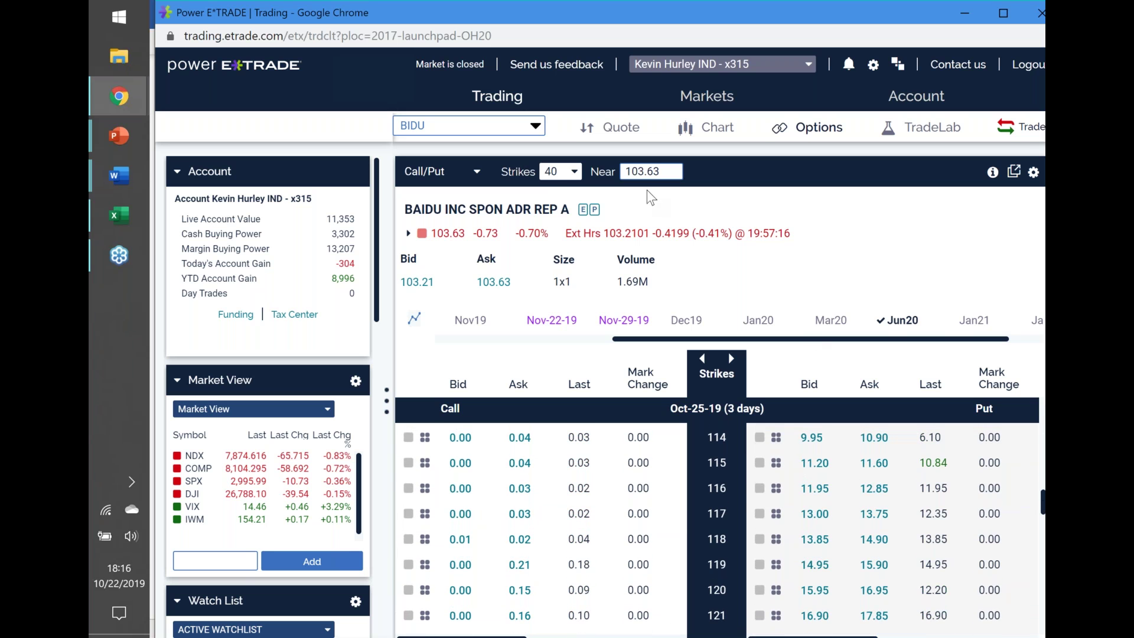
# - Show 20 strikes and start a buy order for the Jun20 135 call
pyautogui.click(570, 172)
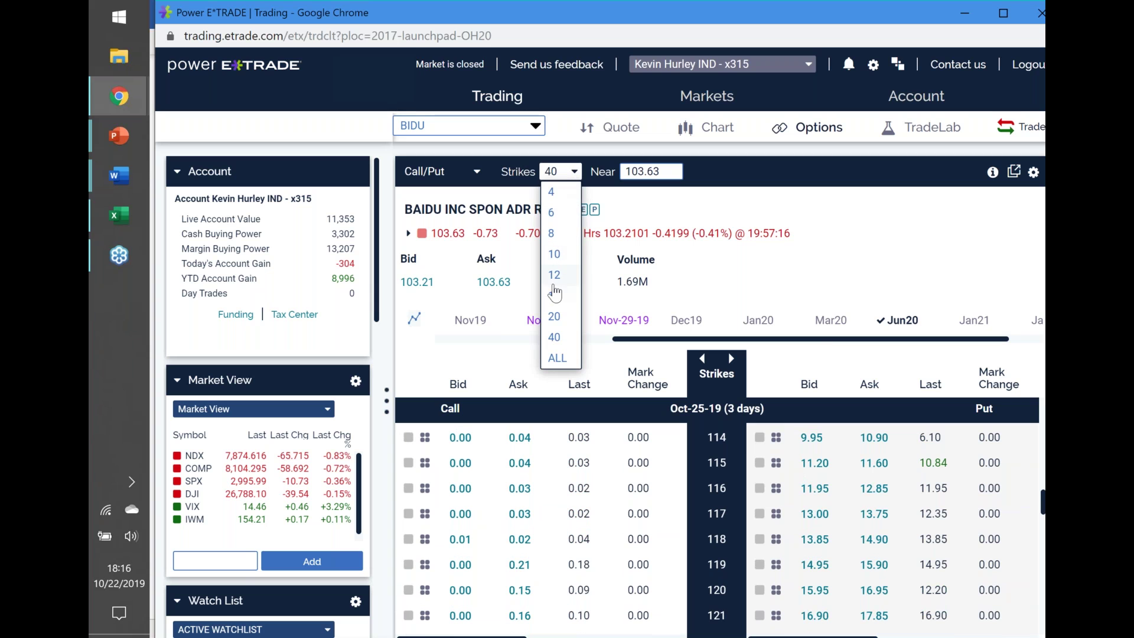
pyautogui.click(555, 319)
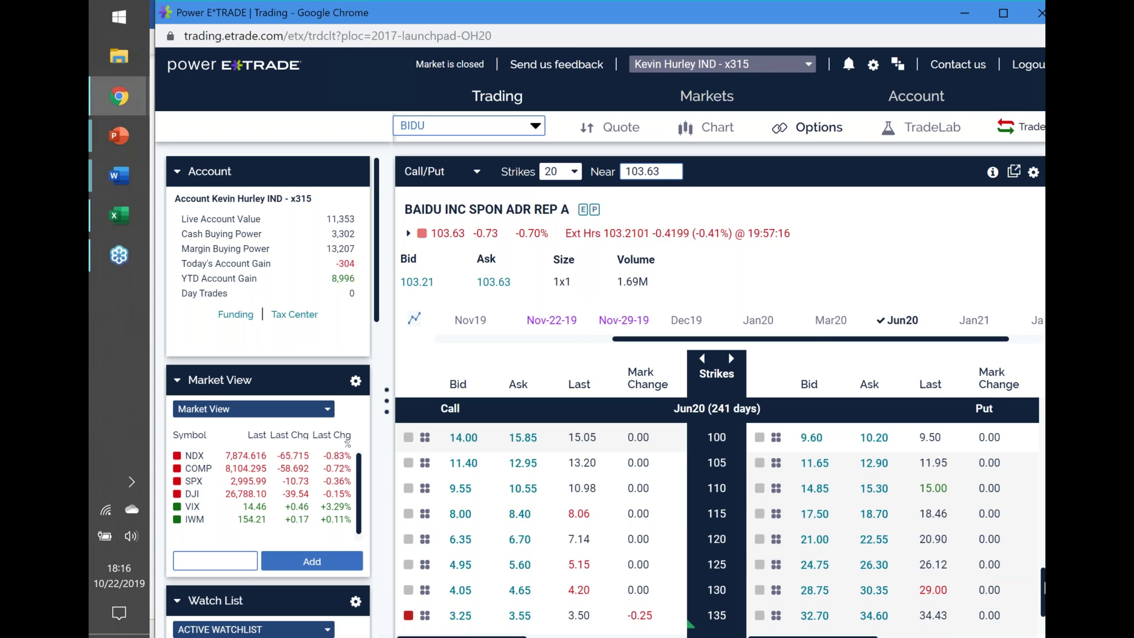
pyautogui.scroll(-1, 1043, 588)
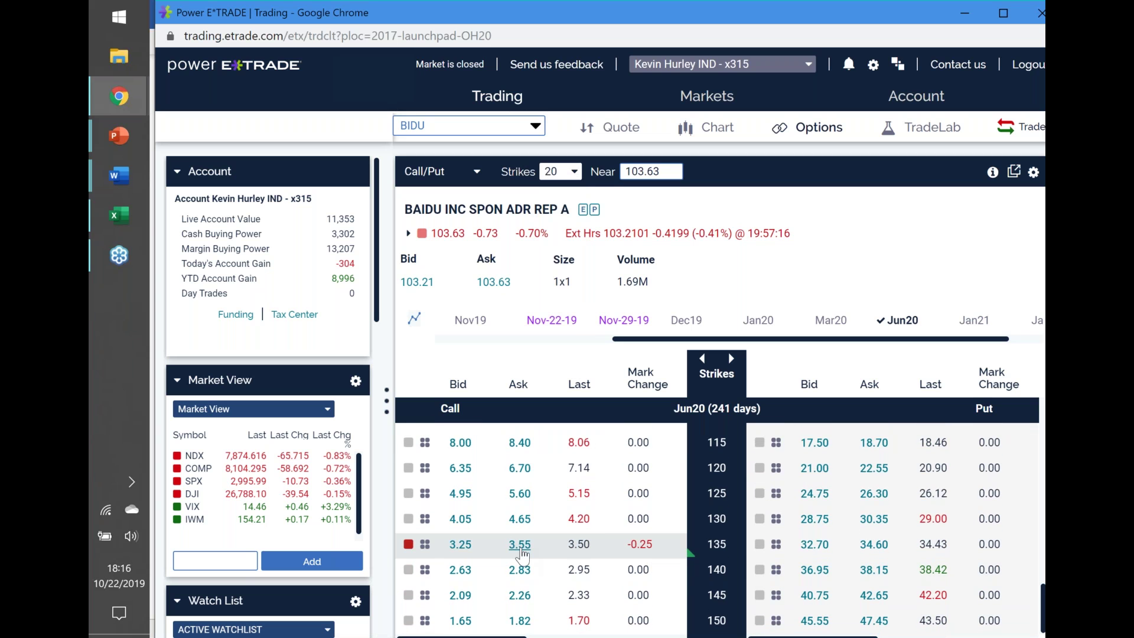
pyautogui.click(520, 544)
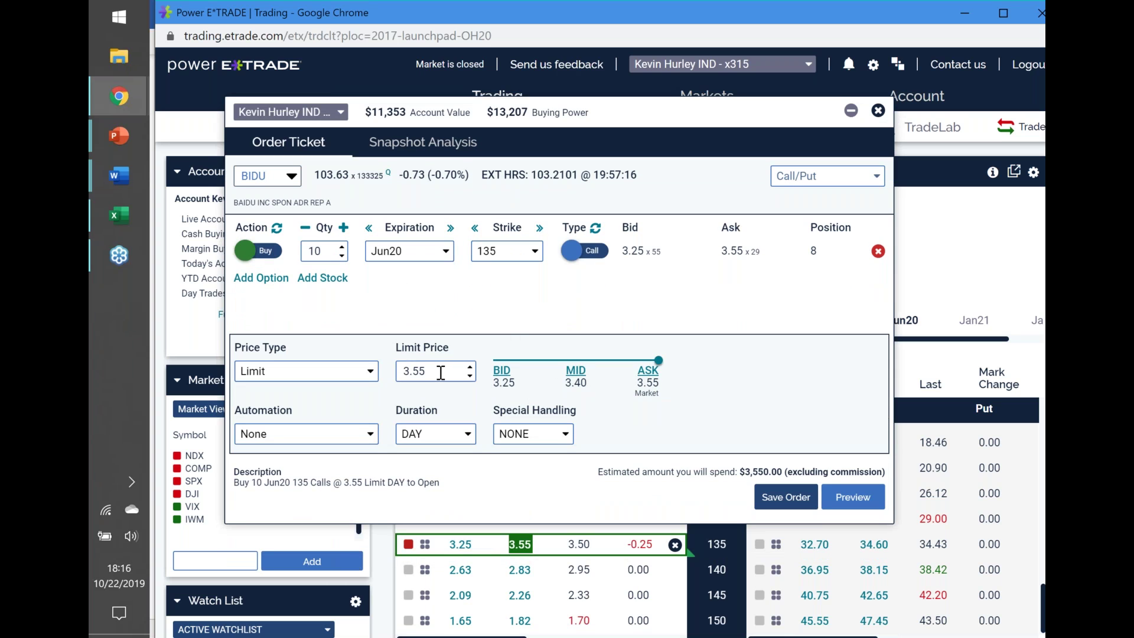
# - Change the order to a 3.50 limit price and quantity 2
pyautogui.press('BackSpace')
pyautogui.moveTo(326, 252); pyautogui.dragTo(265, 254)
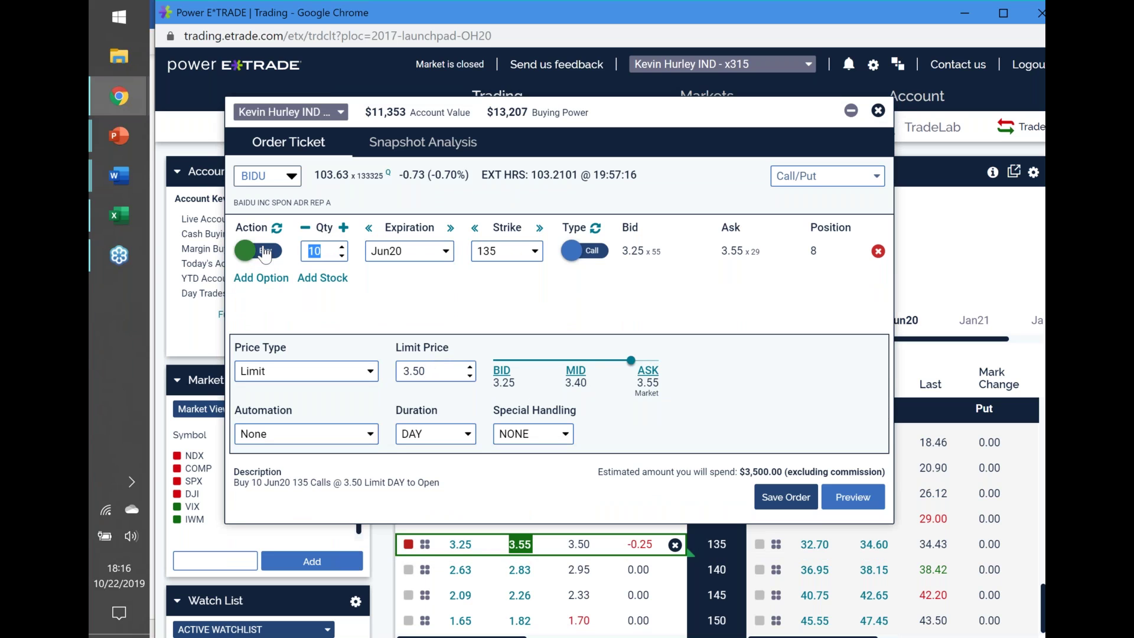
pyautogui.write('2')
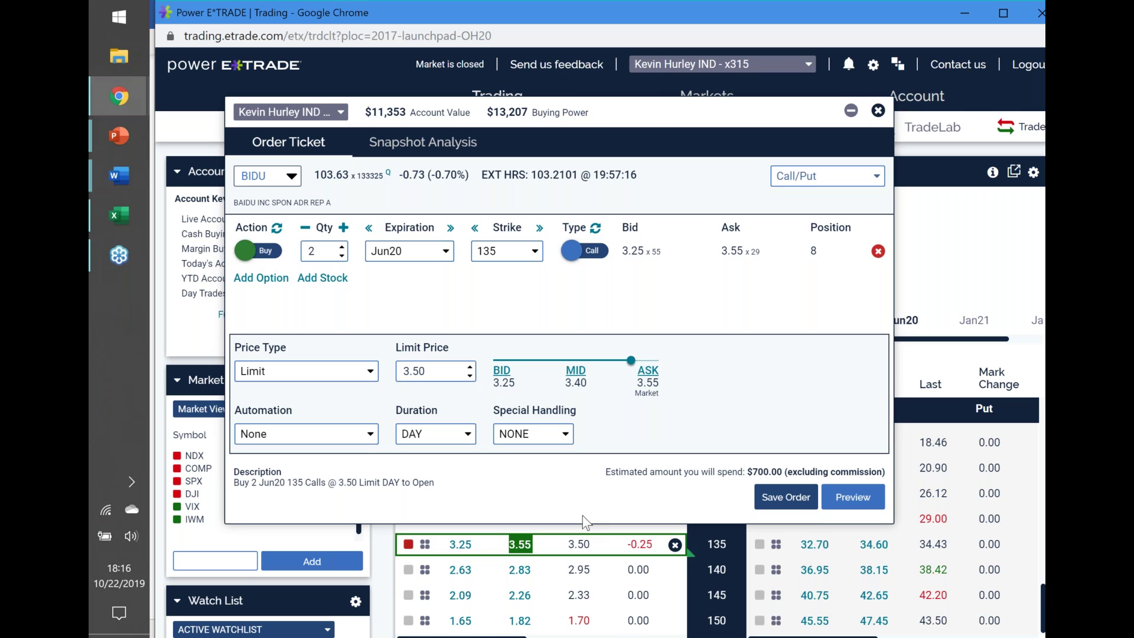
# - Capture the BIDU order ticket as a screenshot and apply it
pyautogui.press('Print')
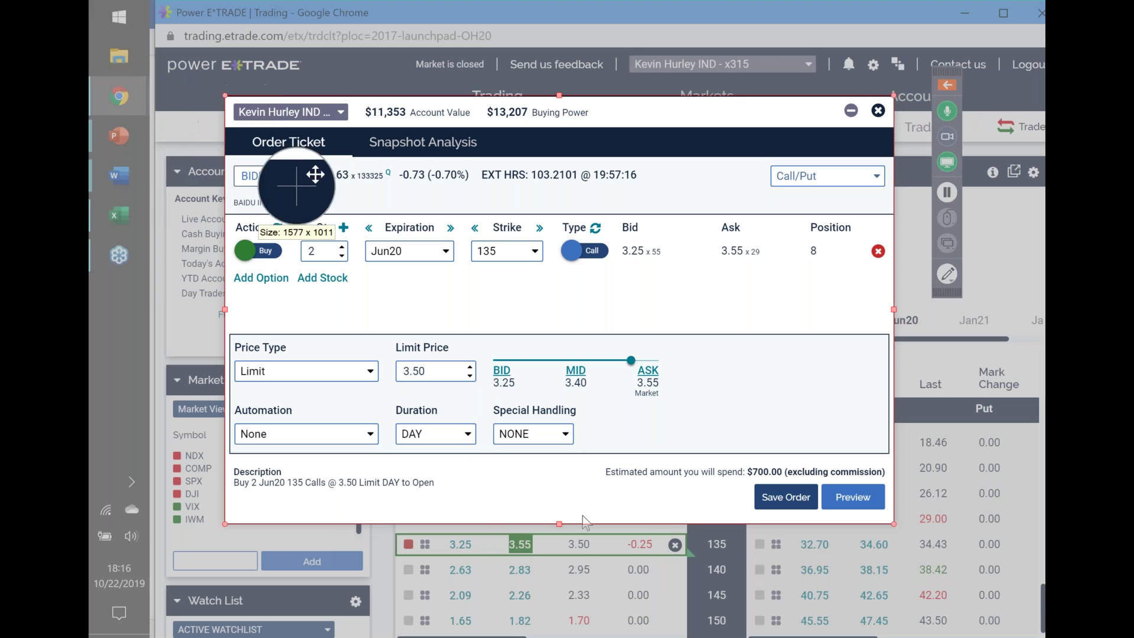
pyautogui.press('Escape')
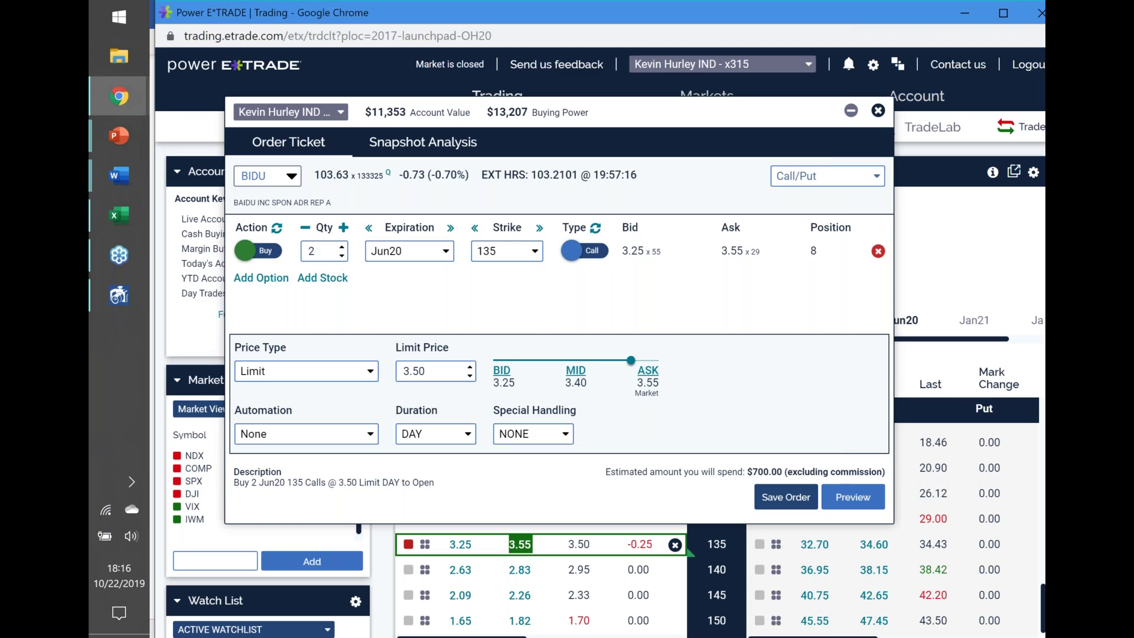
pyautogui.click(119, 295)
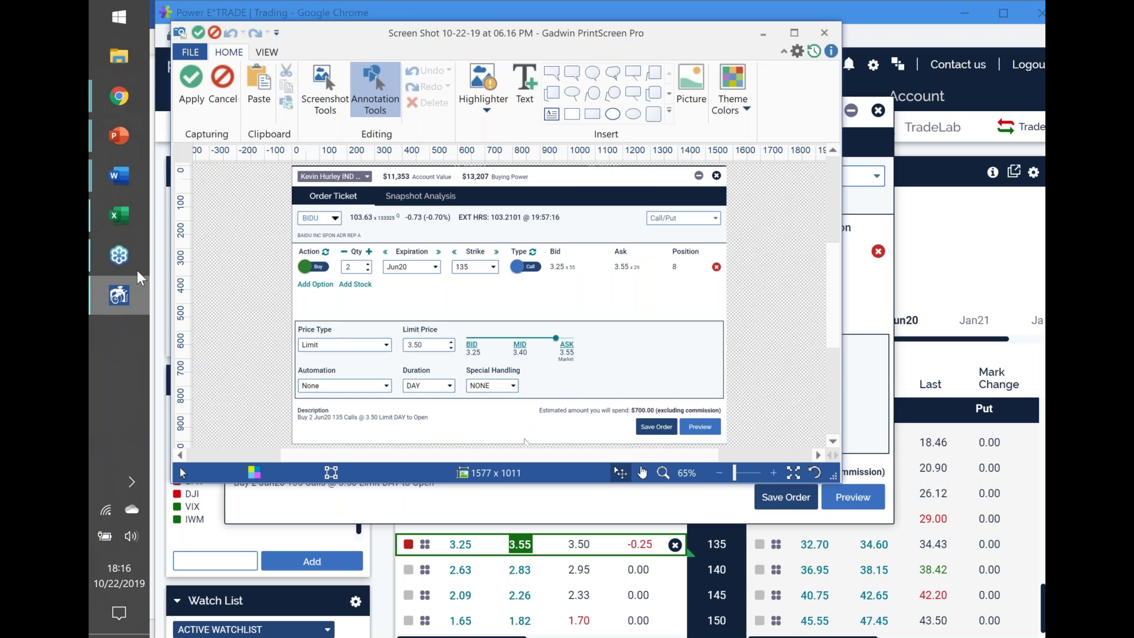
pyautogui.click(190, 81)
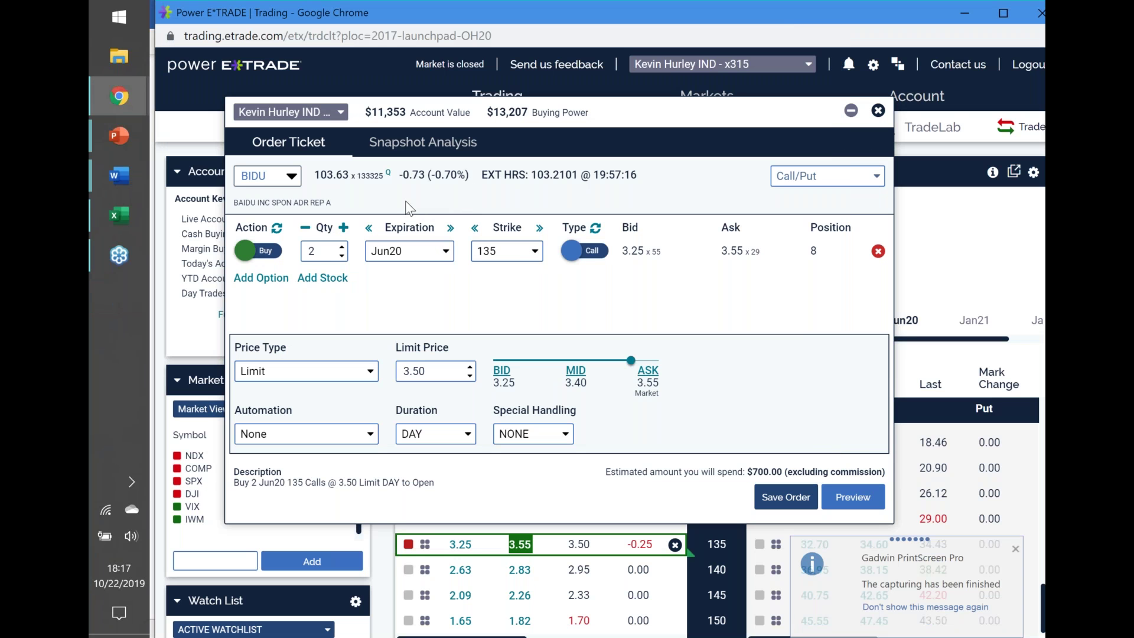
pyautogui.click(427, 151)
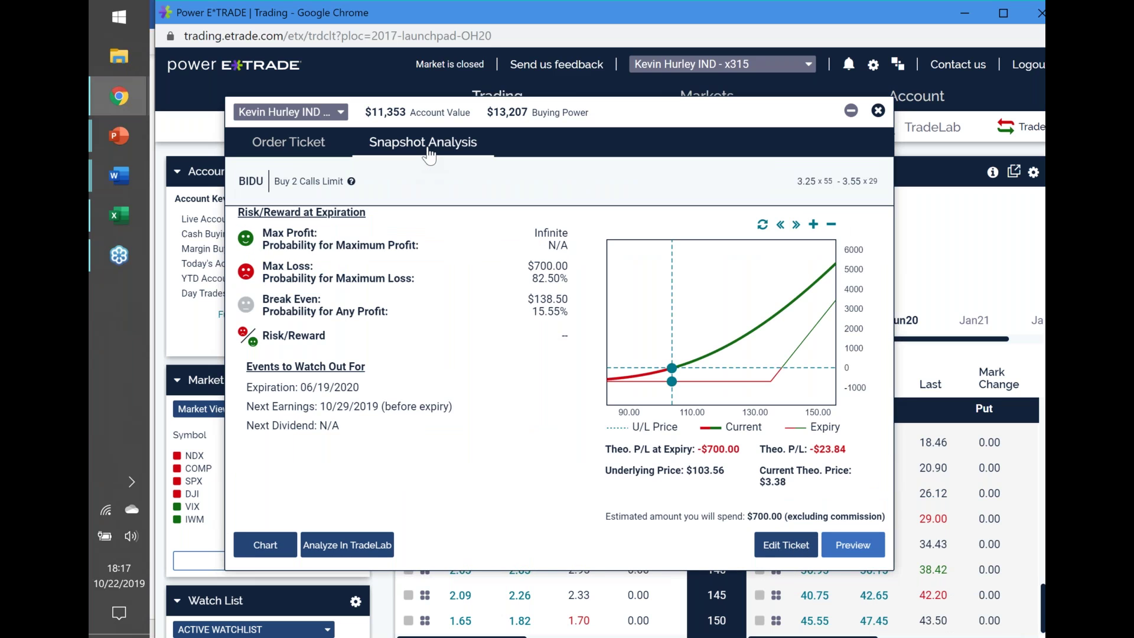
# - Capture the BIDU Snapshot Analysis ($700 max loss, $138.50 break-even) as a 1577 x 1011 screenshot
pyautogui.press('Print')
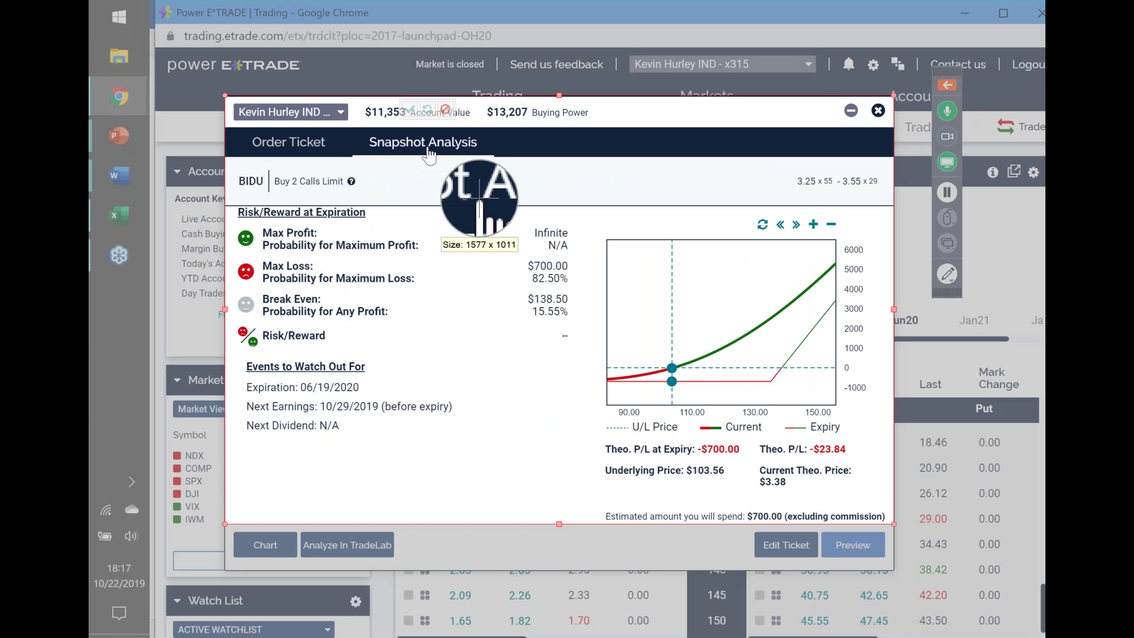
pyautogui.click(712, 124)
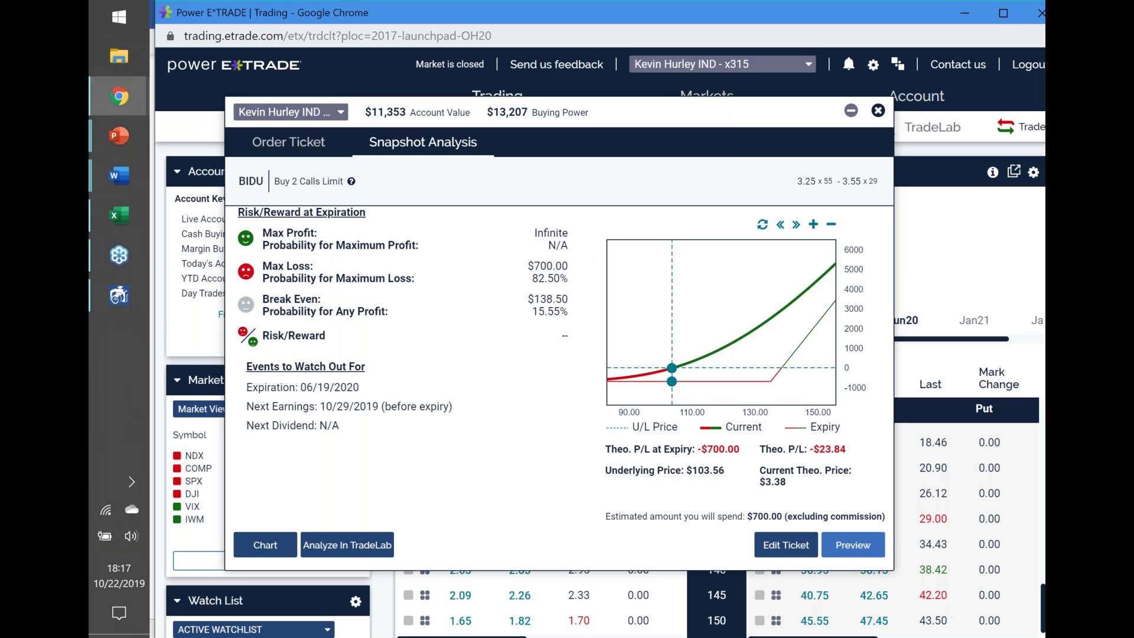
pyautogui.click(120, 294)
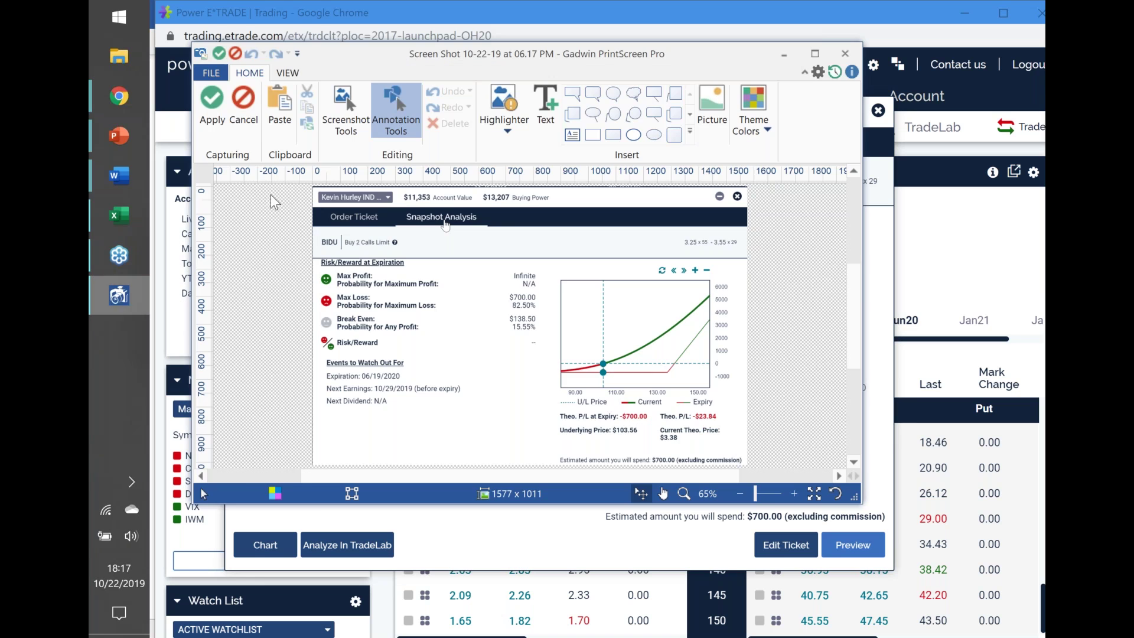
pyautogui.click(210, 97)
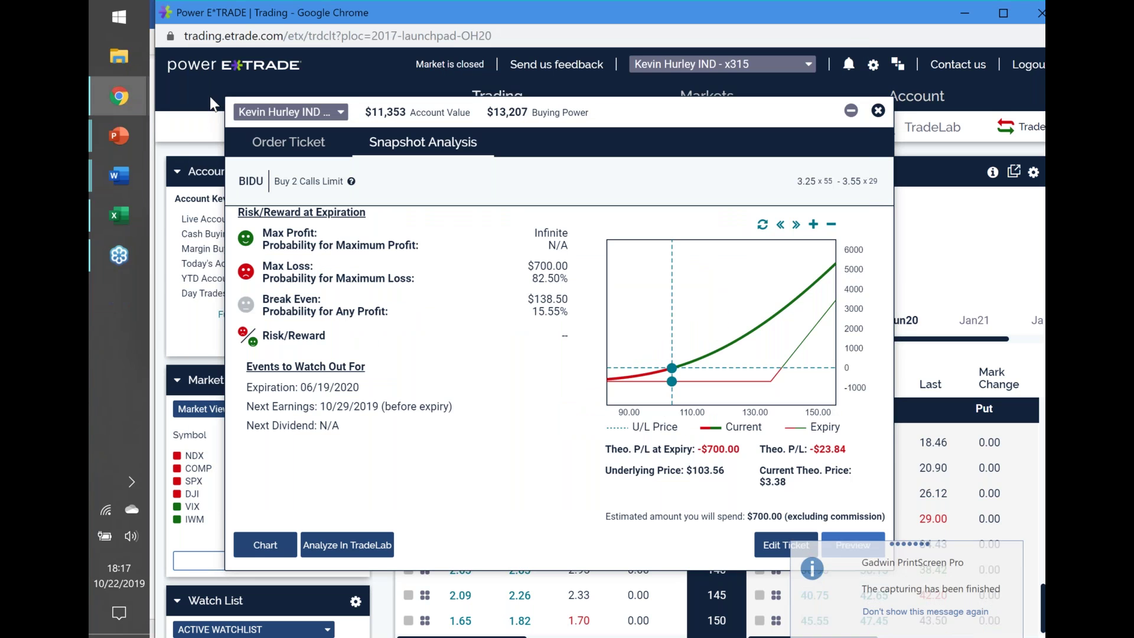
pyautogui.click(126, 172)
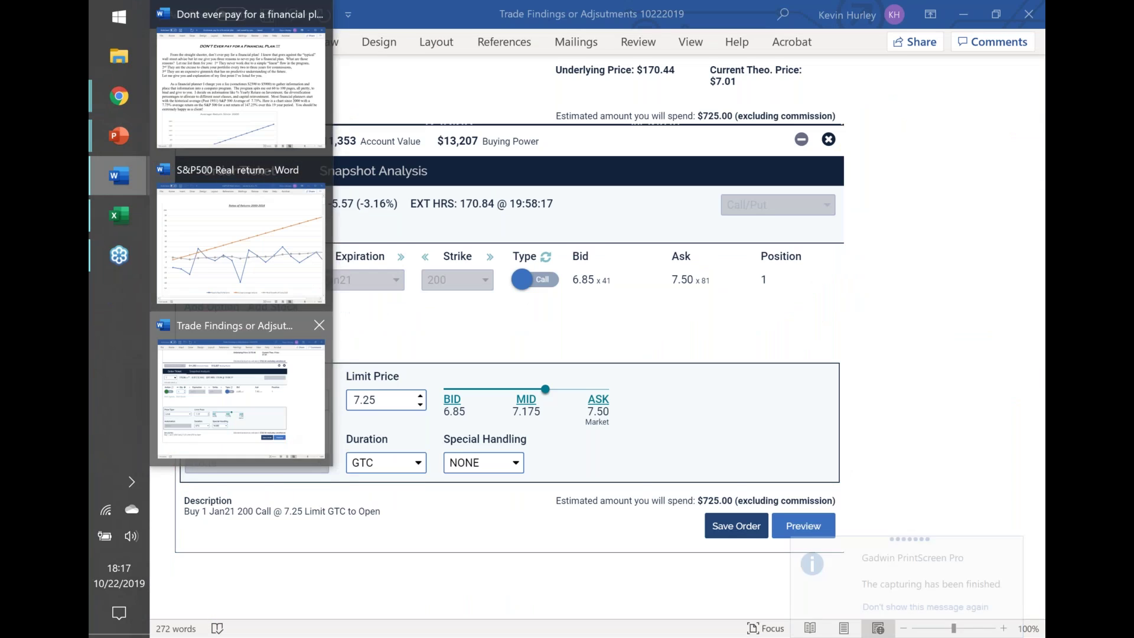
# - Type the bold heading 'BIDU Leap Long Call' below the Visa screenshots
pyautogui.click(287, 444)
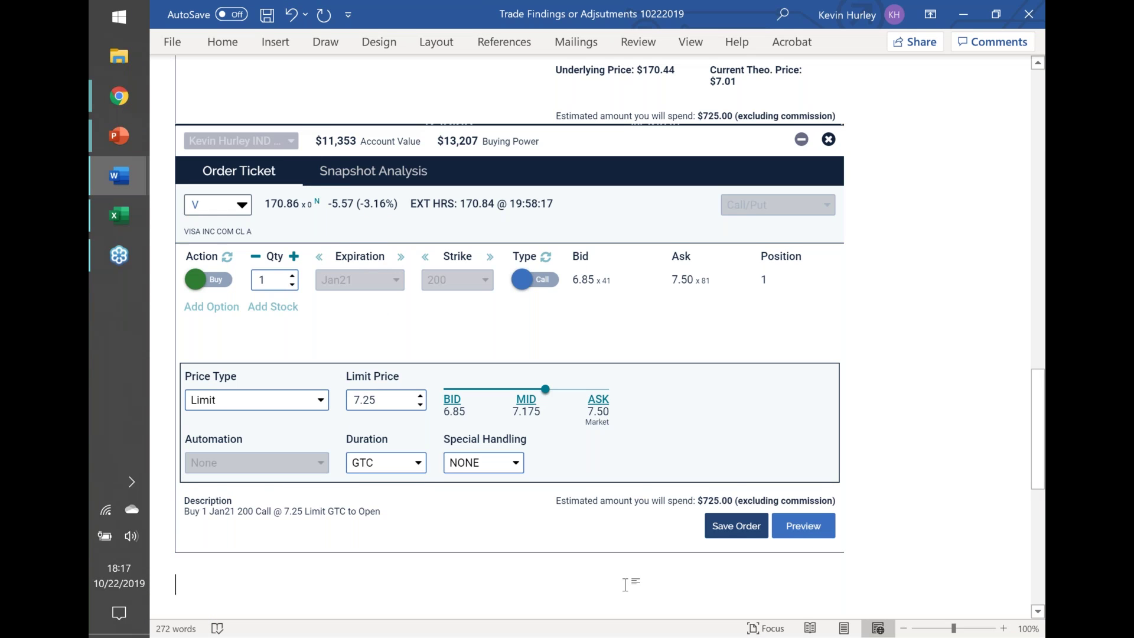
pyautogui.write('BIDU Le')
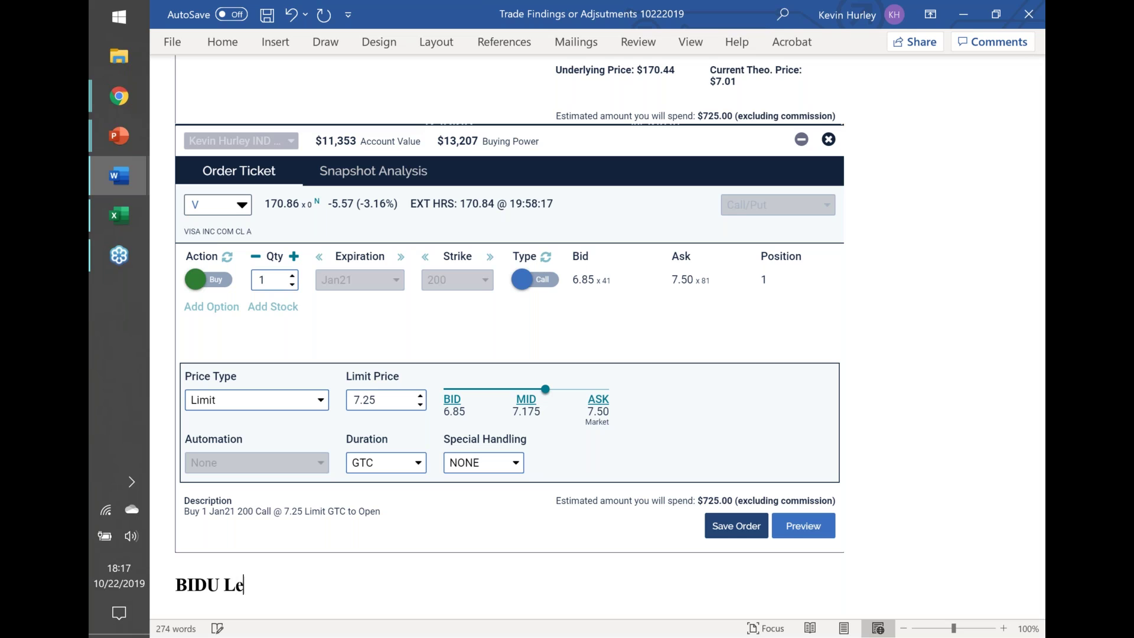
pyautogui.write('ap Long Call')
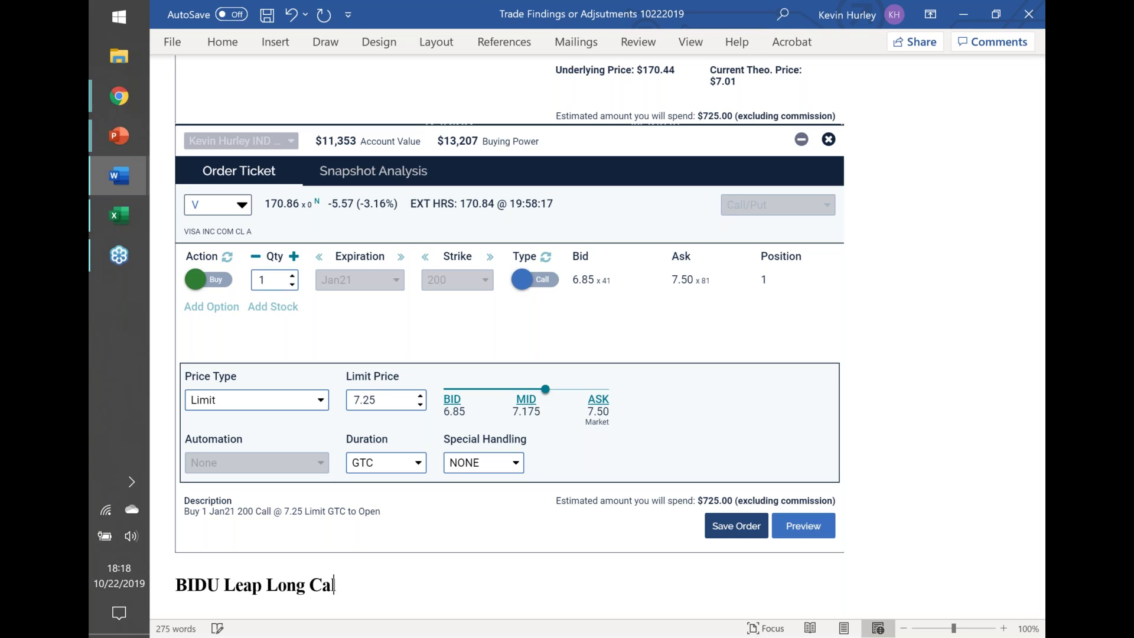
pyautogui.hotkey('ctrl', 'Left')
pyautogui.hotkey('ctrl', 'Left')
pyautogui.hotkey('ctrl', 'Left')
pyautogui.hotkey('ctrl', 'Left')
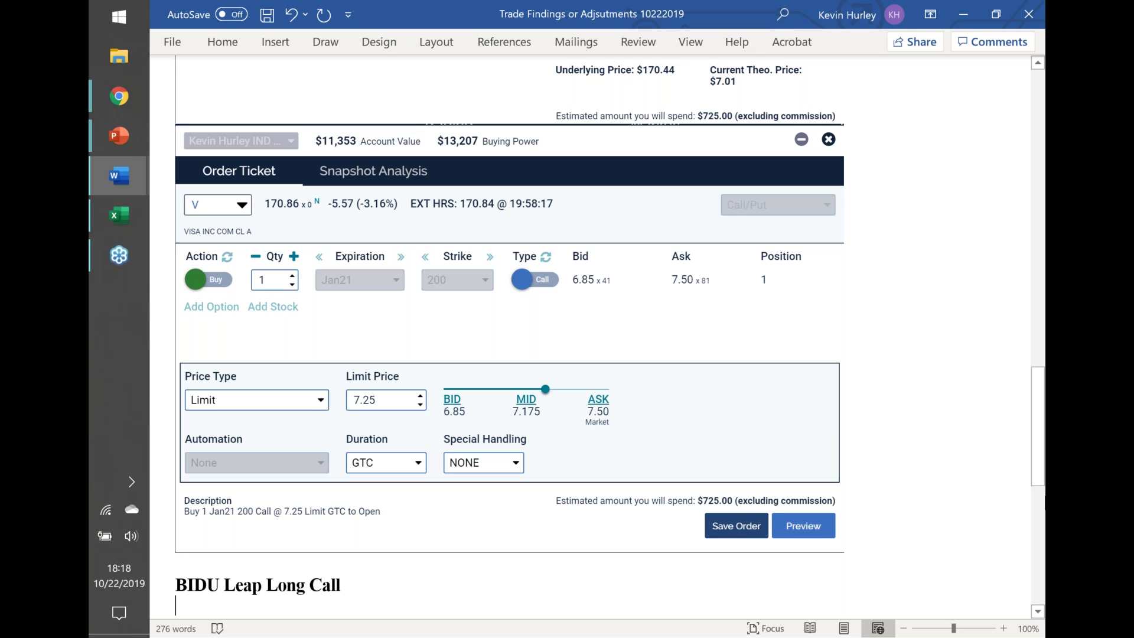
pyautogui.scroll(-5, 1043, 456)
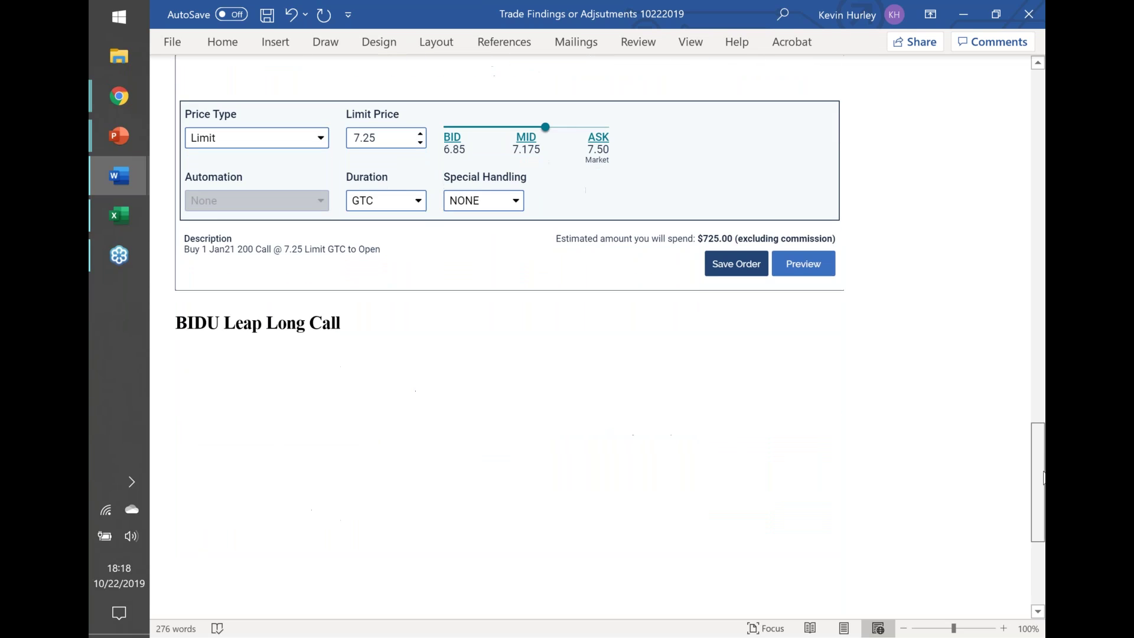
# - Insert the 06.16 PM and 06.17 PM BIDU screenshots under the heading
pyautogui.click(278, 41)
pyautogui.click(301, 82)
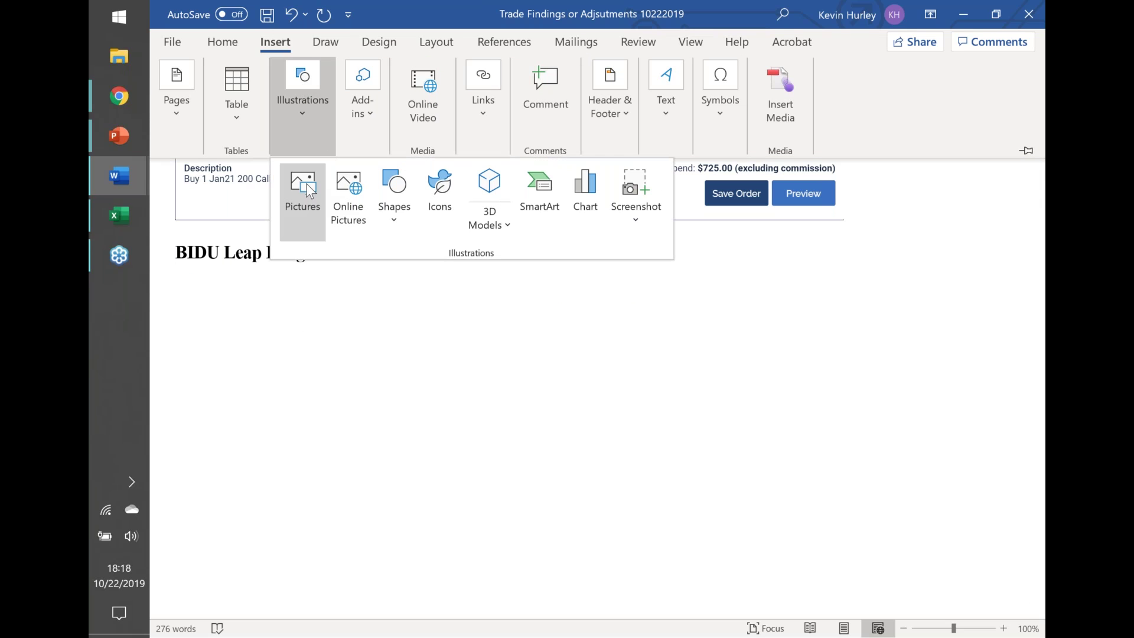
pyautogui.click(302, 189)
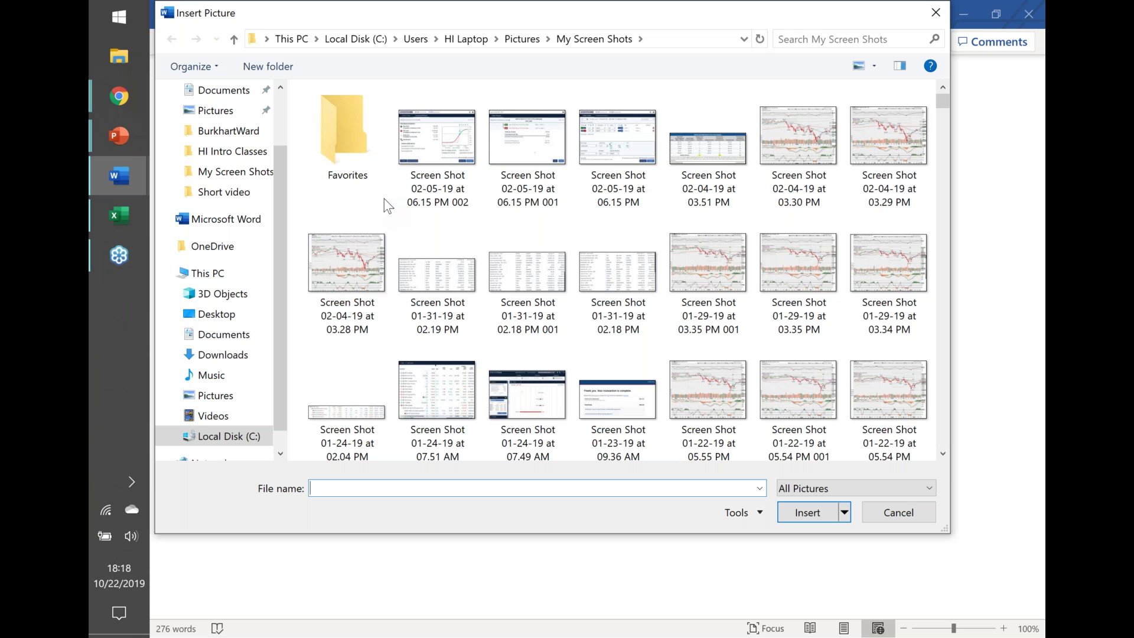
pyautogui.click(424, 132)
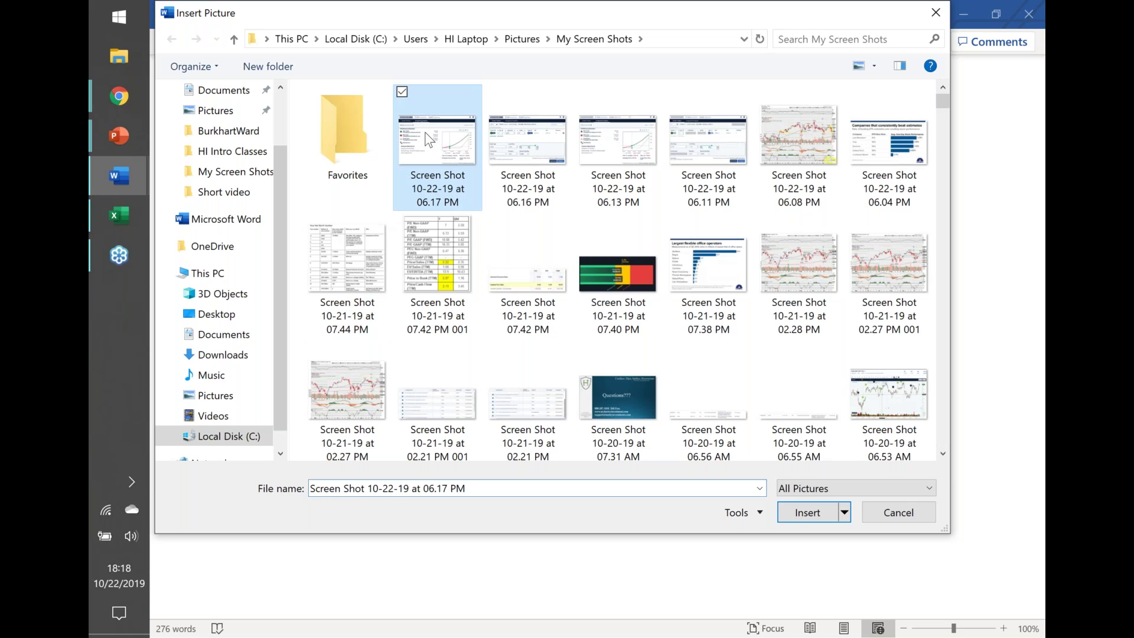
pyautogui.keyDown('ctrl'); pyautogui.click(517, 144); pyautogui.keyUp('ctrl')
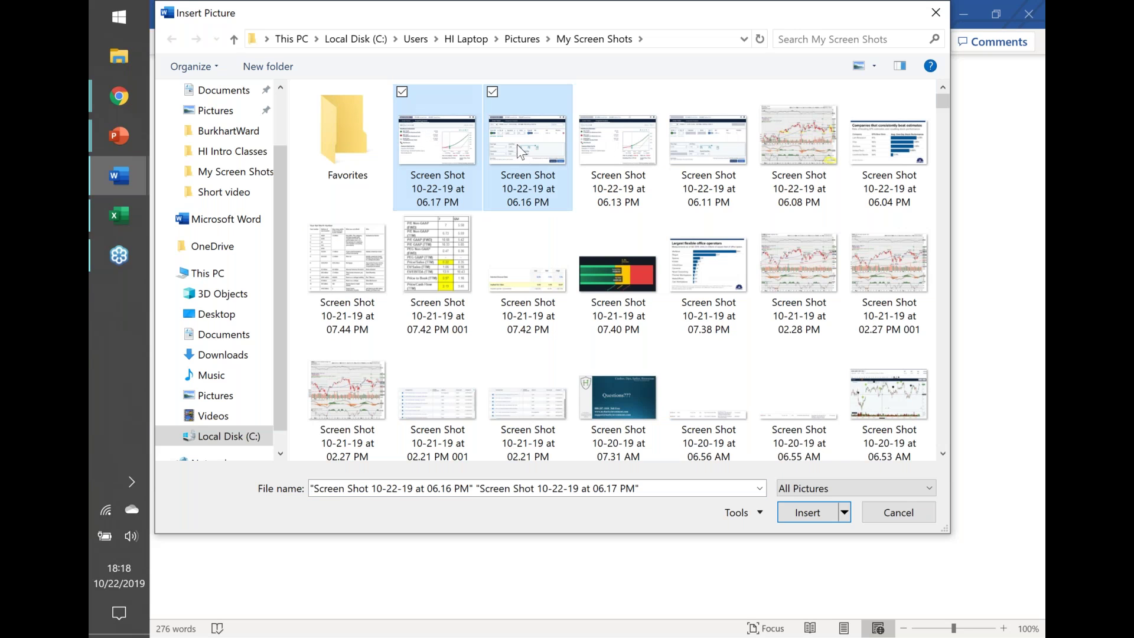
pyautogui.click(805, 509)
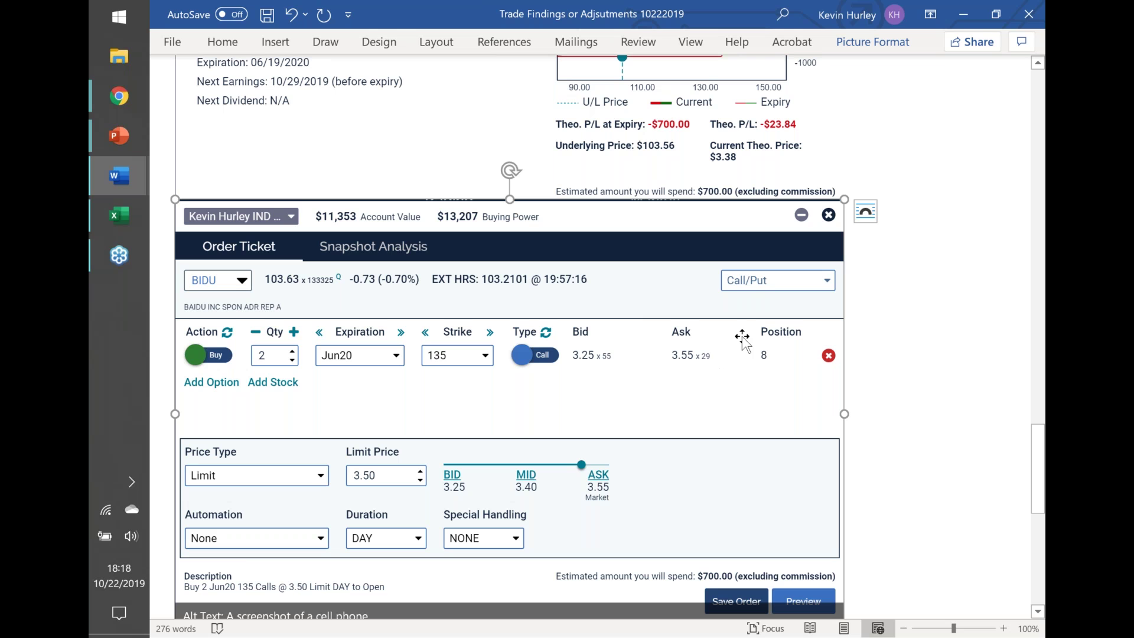
# - Cut the BIDU Snapshot Analysis screenshot and paste it below the BIDU order ticket
pyautogui.rightClick(636, 111)
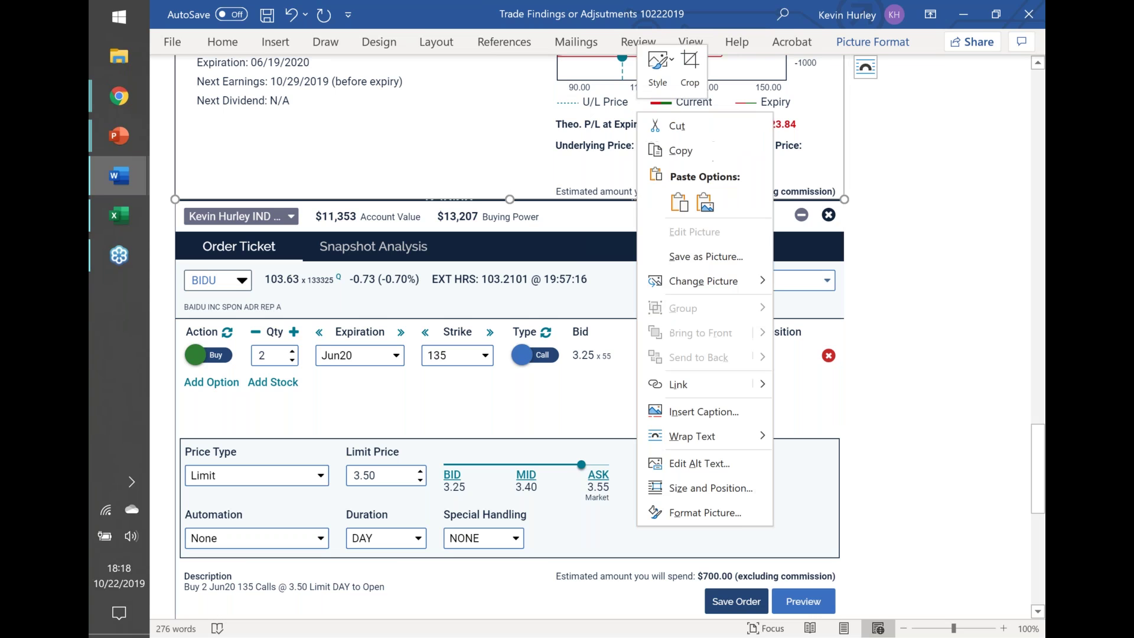
pyautogui.click(672, 129)
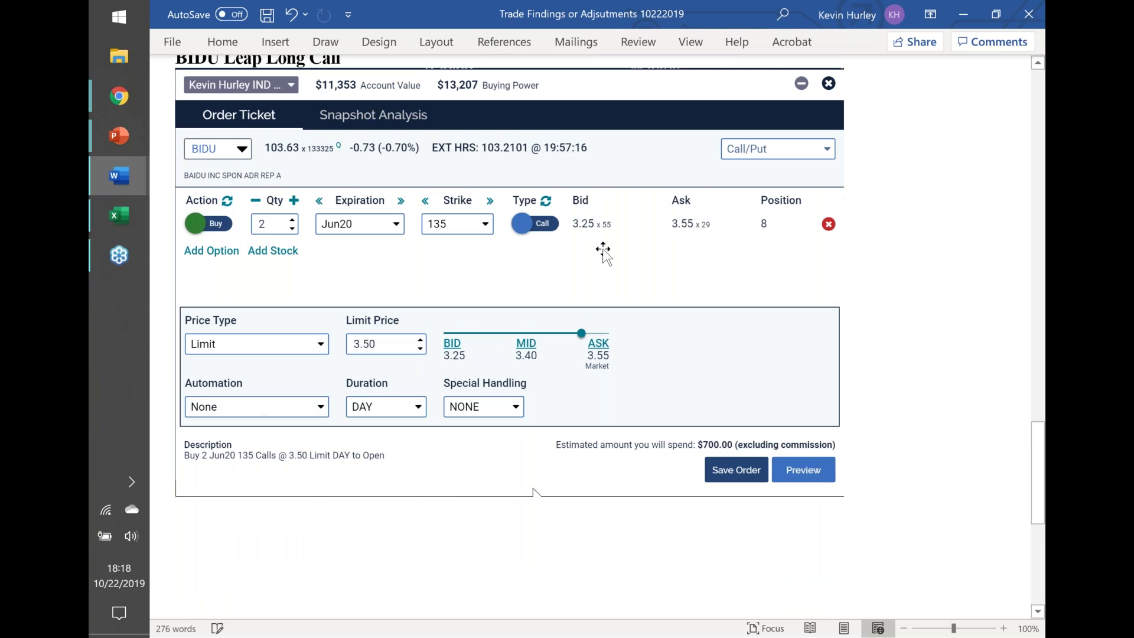
pyautogui.click(301, 548)
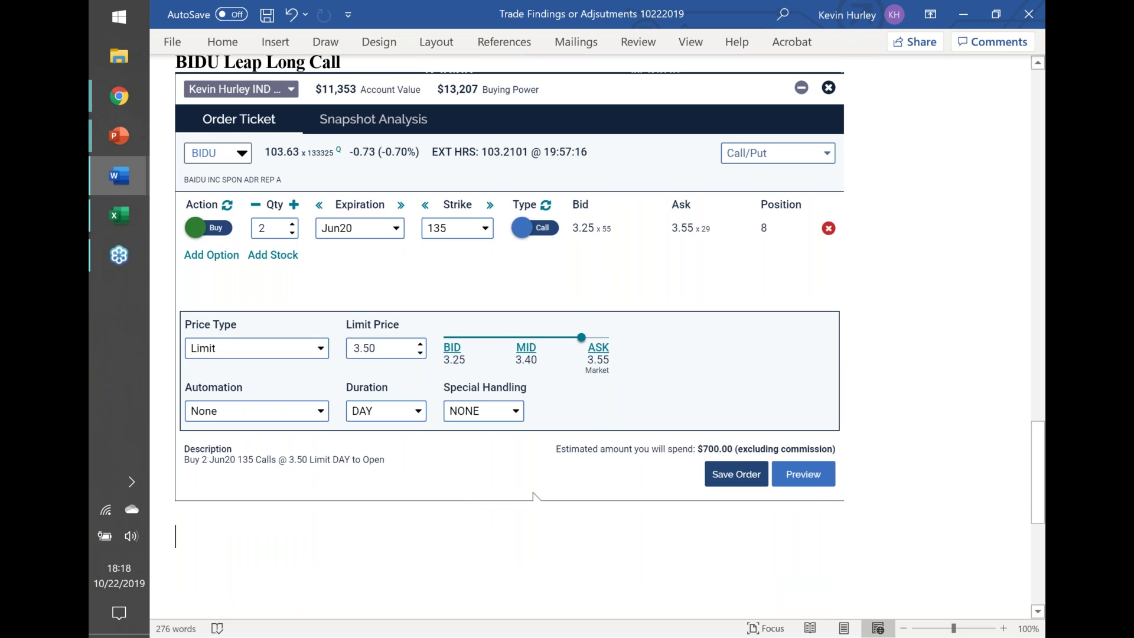
pyautogui.hotkey('ctrl', 'v')
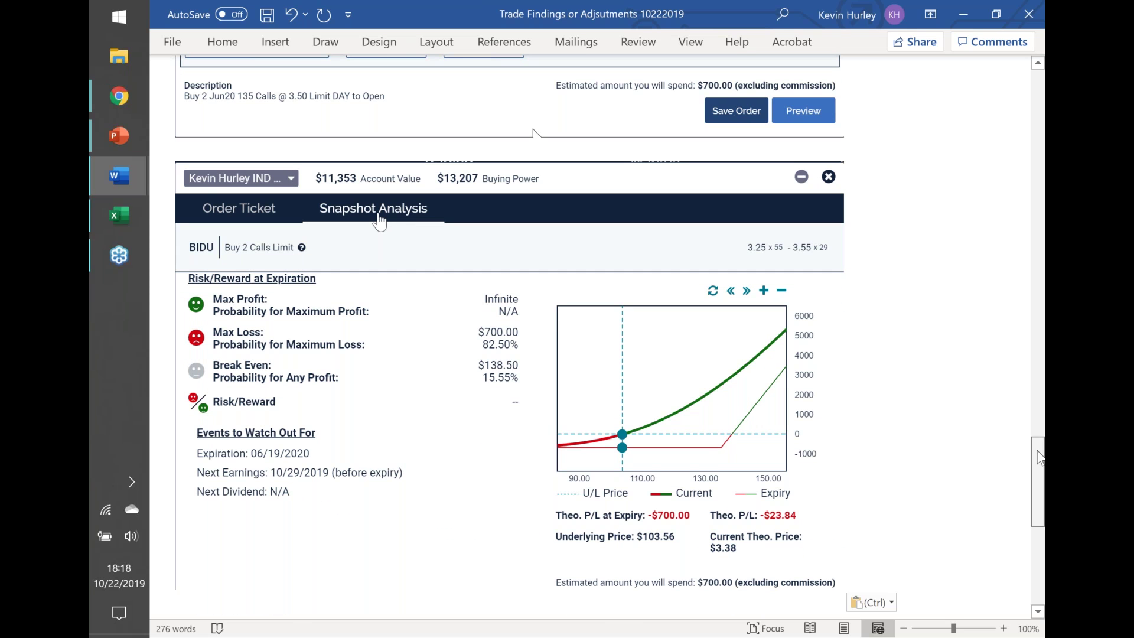
# - Cut the Visa Snapshot Analysis screenshot and paste it below the Visa order ticket
pyautogui.scroll(10, 1024, 350)
pyautogui.scroll(15, 1004, 265)
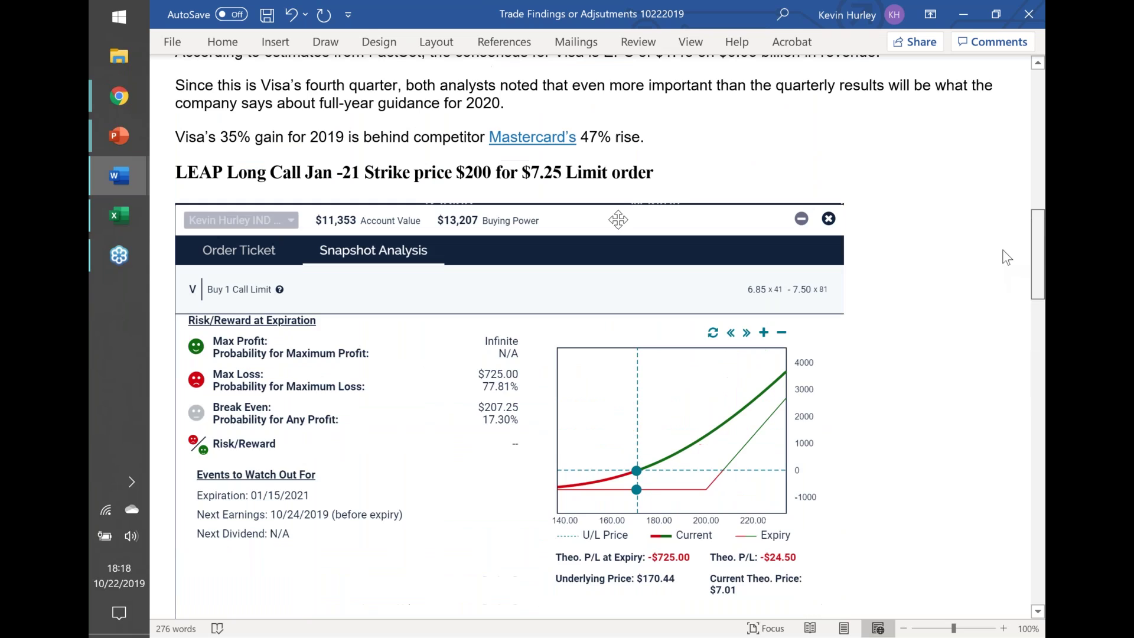
pyautogui.scroll(-4, 1001, 260)
pyautogui.click(518, 295)
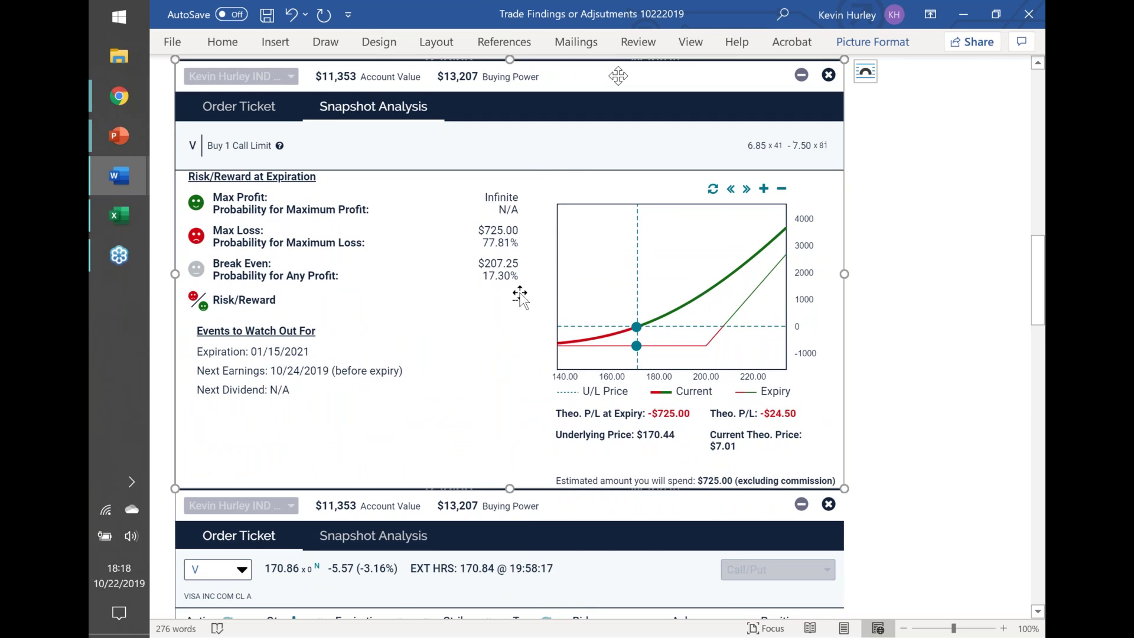
pyautogui.rightClick(519, 296)
pyautogui.click(559, 235)
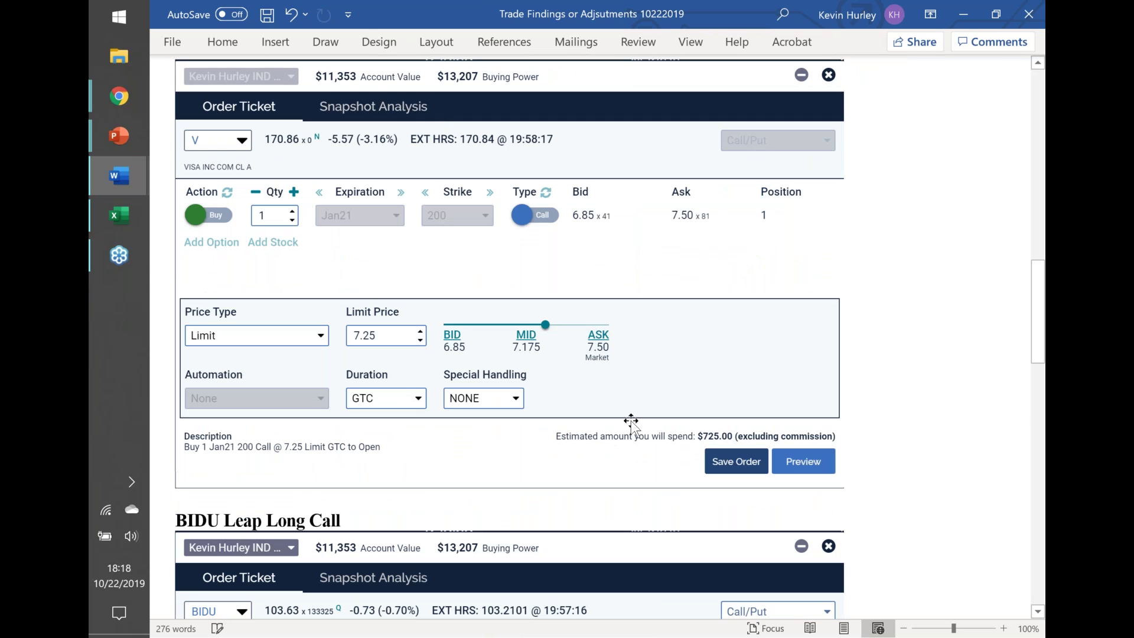
pyautogui.press('Return')
pyautogui.press('Return')
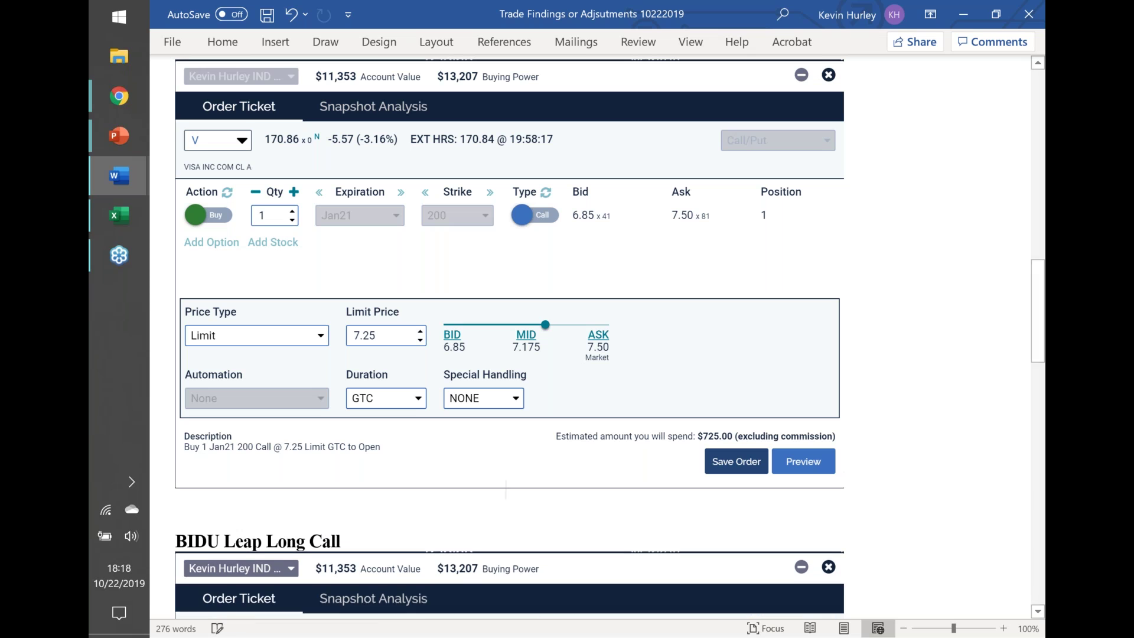
pyautogui.hotkey('ctrl', 'v')
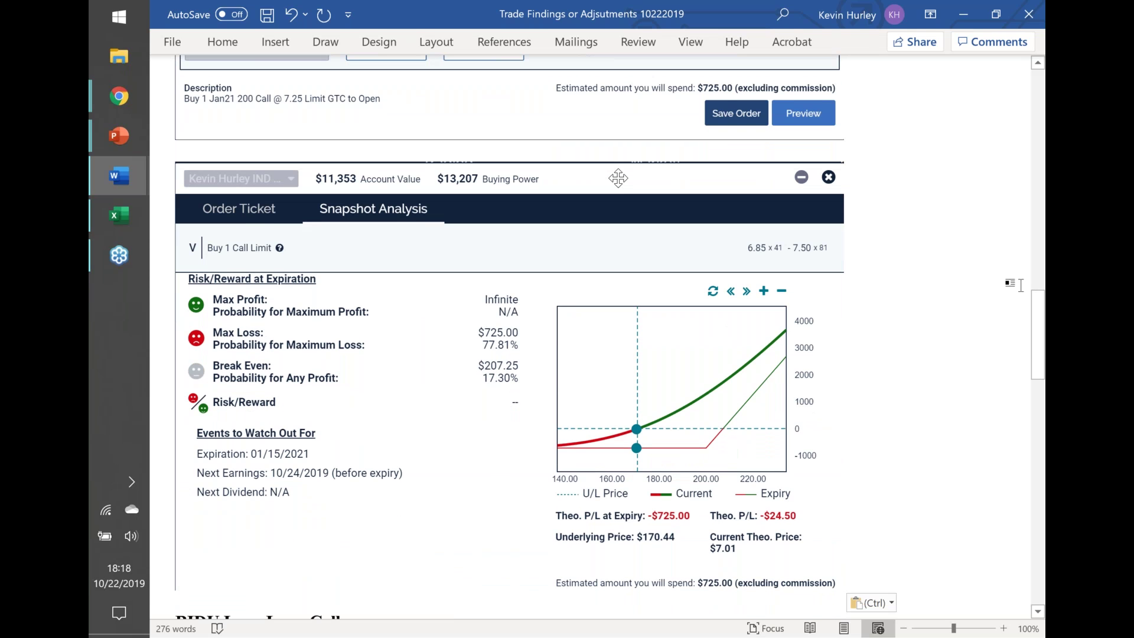
pyautogui.press('super+shift+s')
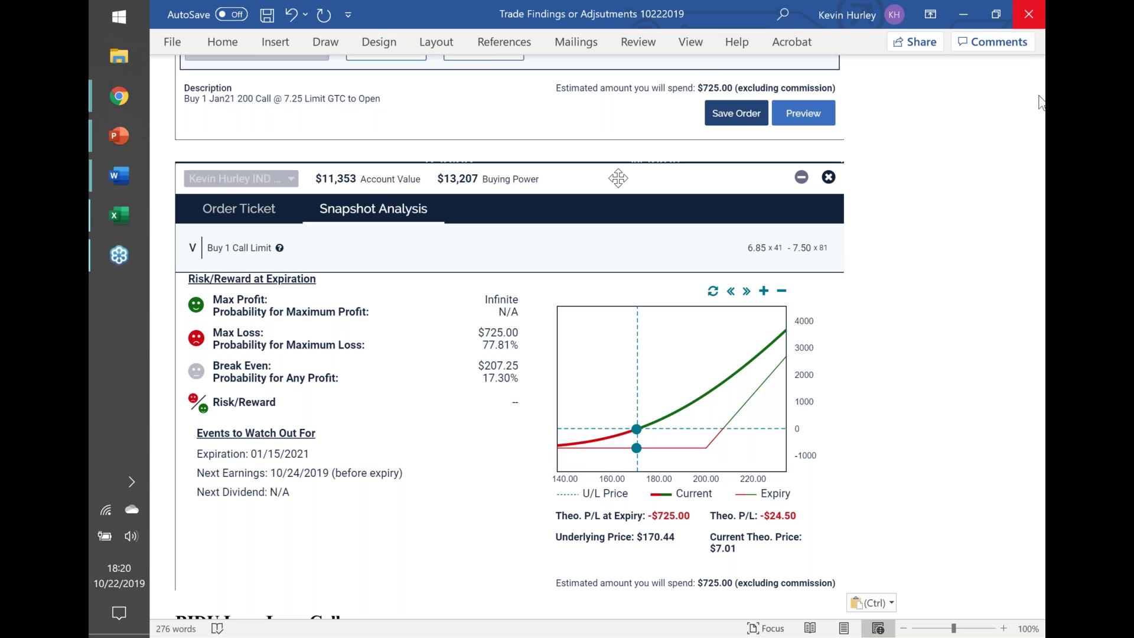
# - Switch from the Word report to the Power E*TRADE browser window
pyautogui.scroll(5, 1037, 276)
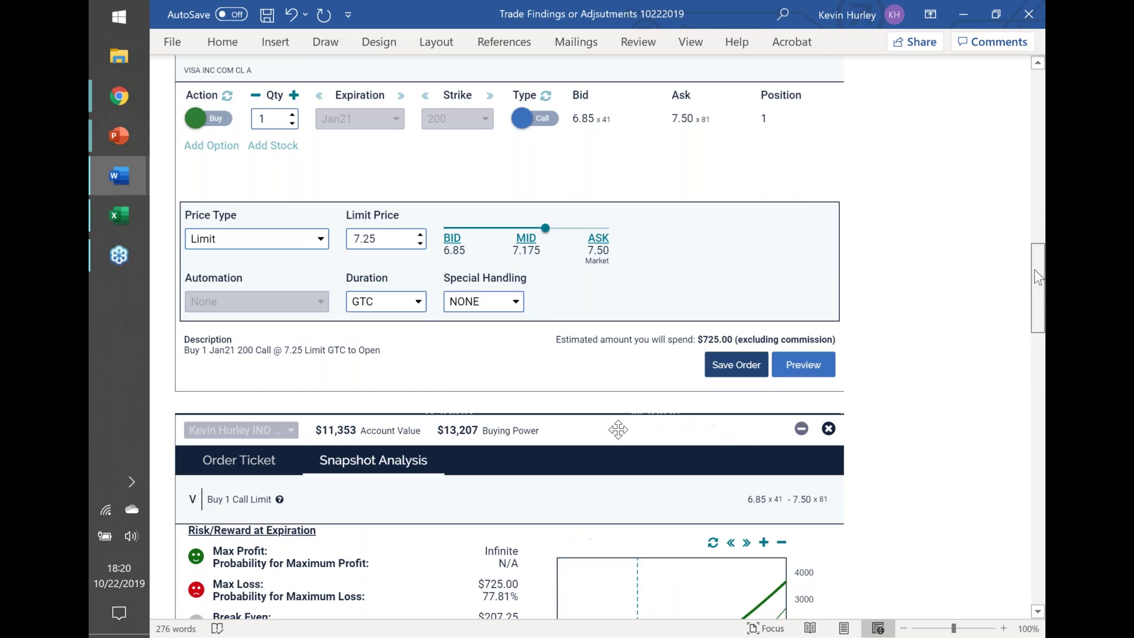
pyautogui.scroll(5, 1034, 269)
pyautogui.scroll(-2, 1029, 263)
pyautogui.scroll(1, 1030, 263)
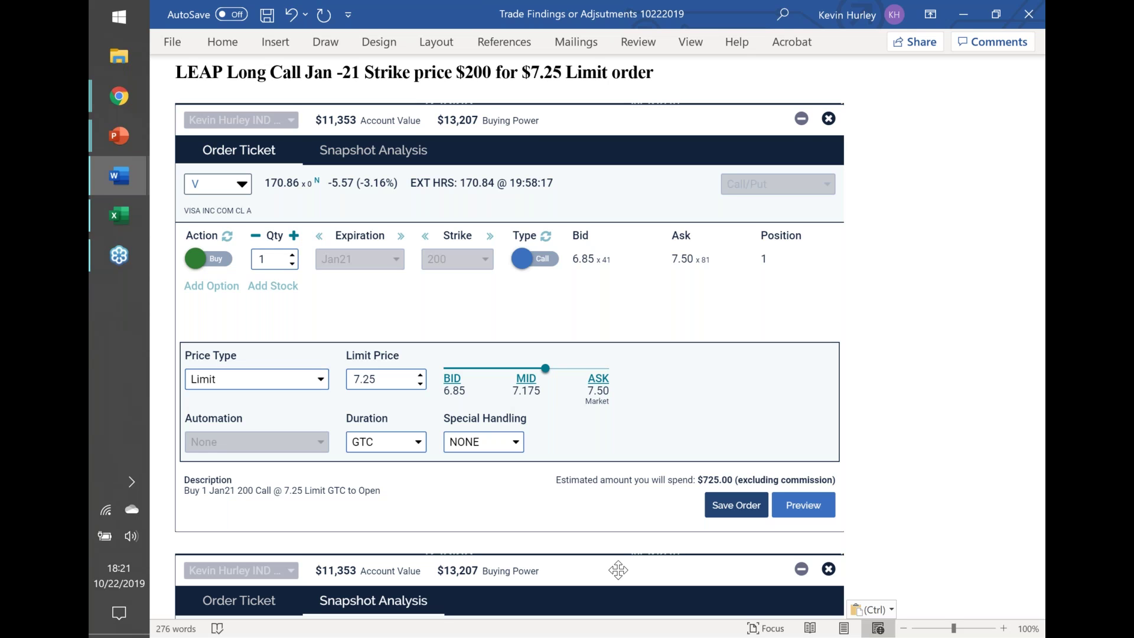
pyautogui.moveTo(118, 96)
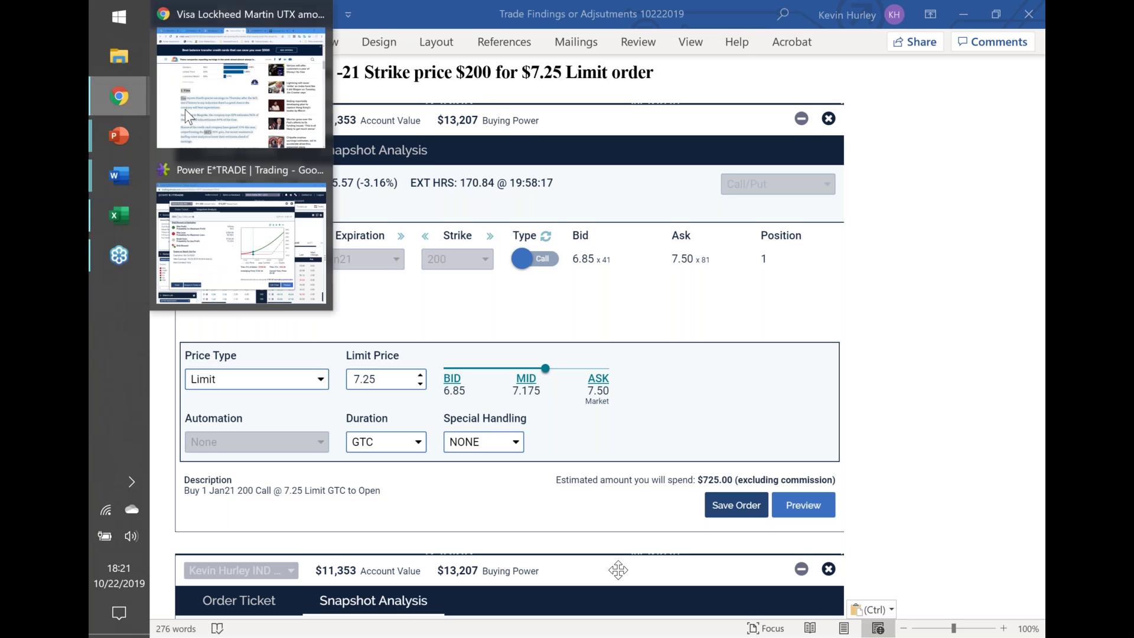
pyautogui.click(239, 242)
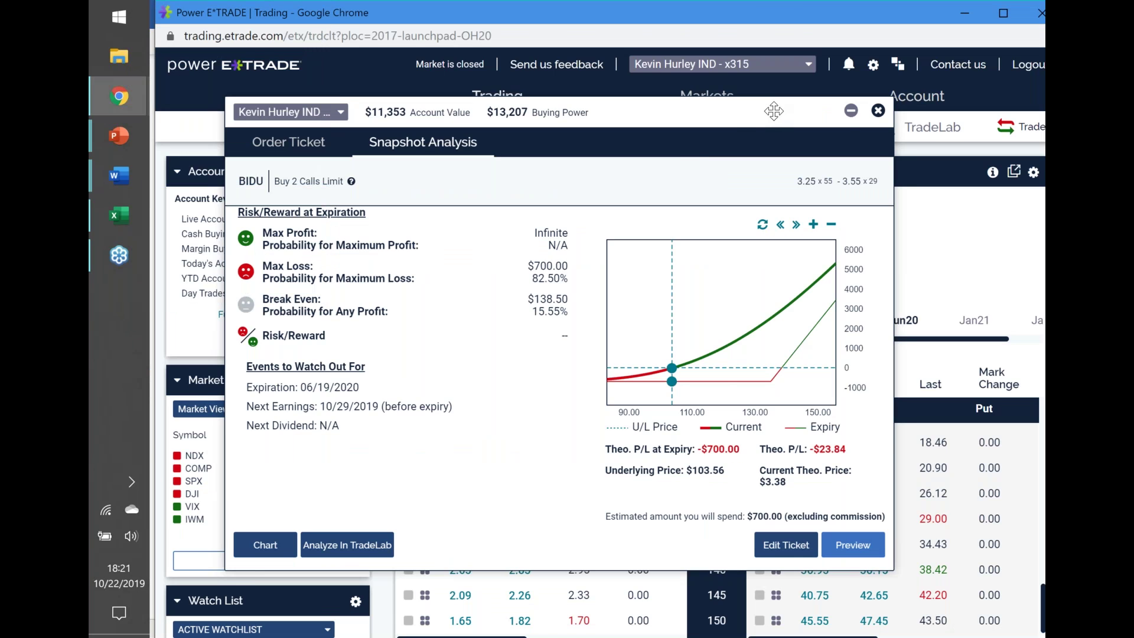
# - Close the BIDU Snapshot Analysis dialog and select the symbol box for a new ticker
pyautogui.moveTo(773, 111); pyautogui.dragTo(687, 146)
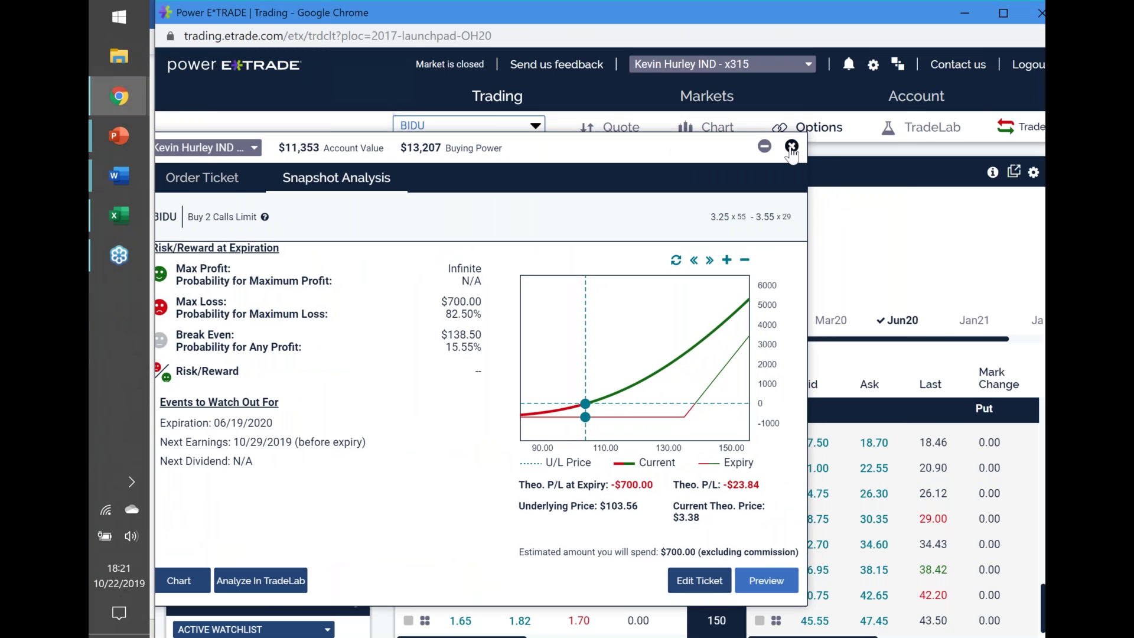
pyautogui.click(791, 146)
pyautogui.click(506, 126)
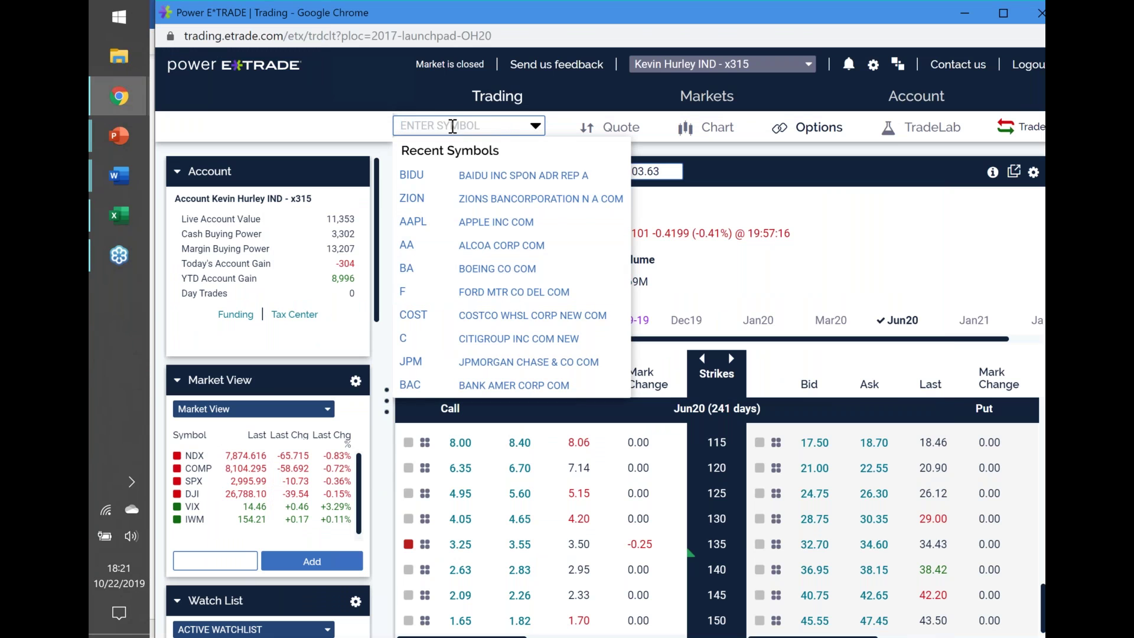
# - Load the Visa (V) option chain, add the Dec19 expiration, and review the strikes
pyautogui.write('V')
pyautogui.press('Return')
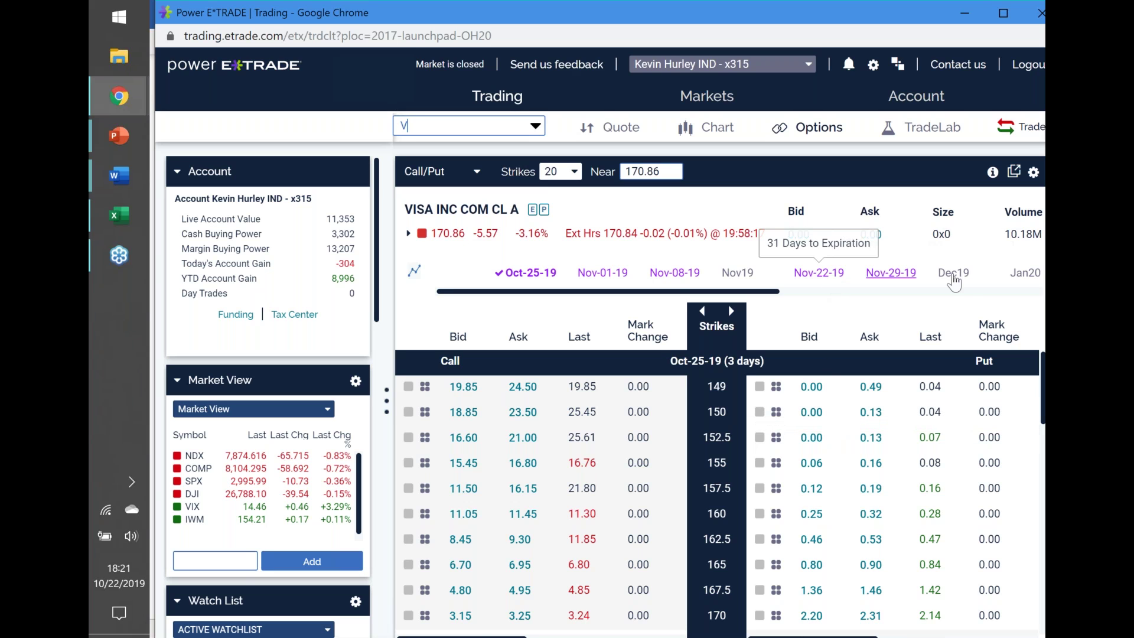
pyautogui.click(953, 280)
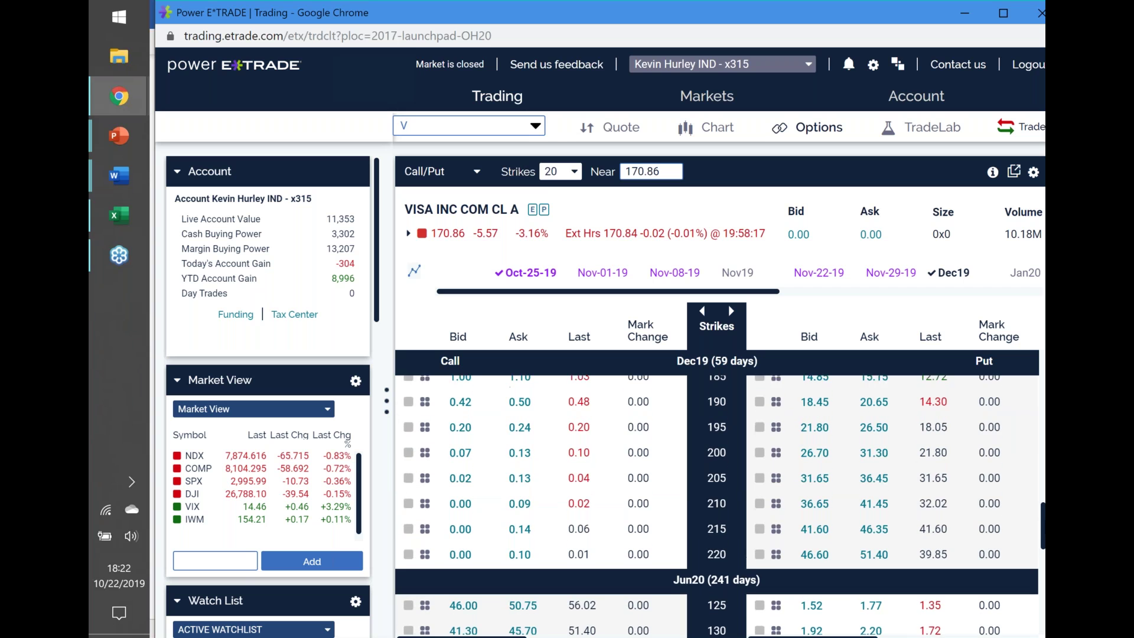
pyautogui.scroll(3, 1042, 499)
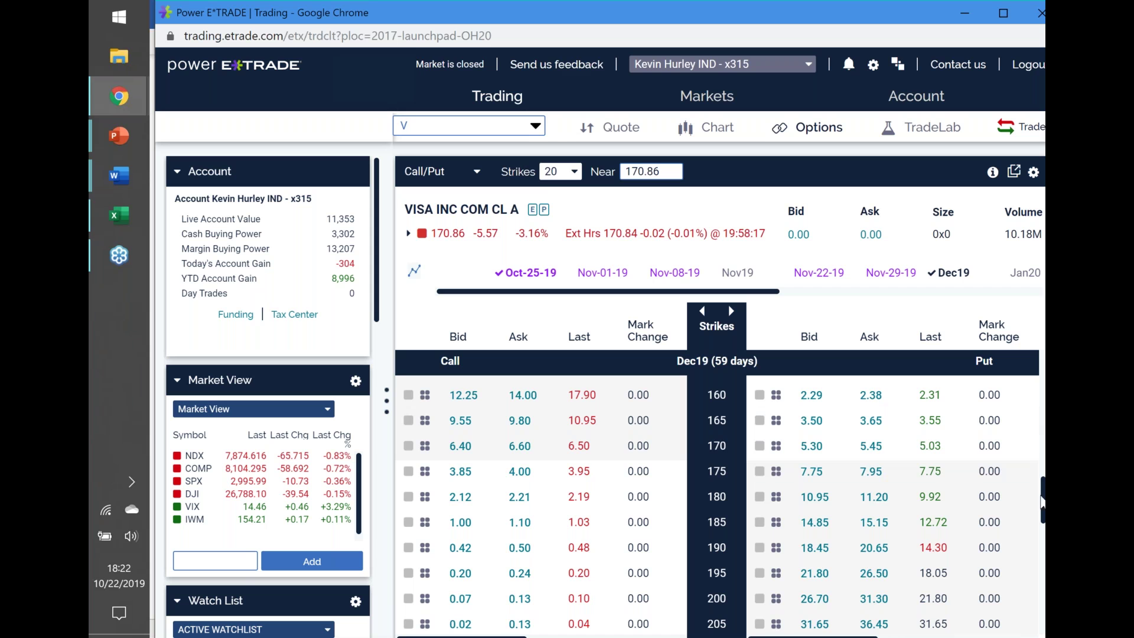
pyautogui.scroll(-10, 717, 502)
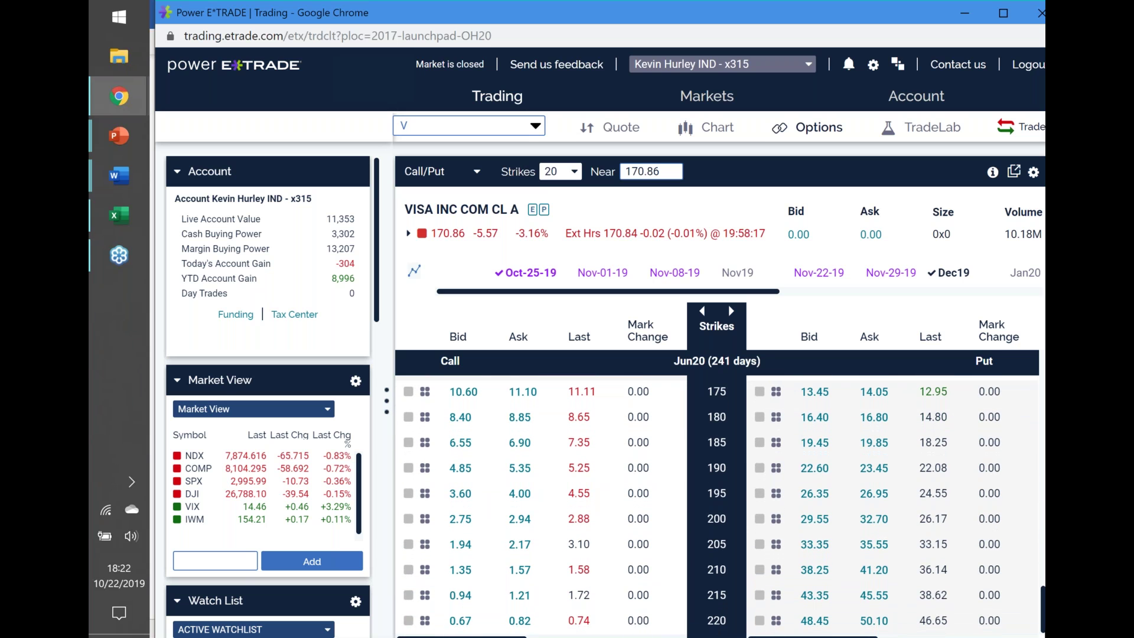
pyautogui.scroll(5, 1035, 593)
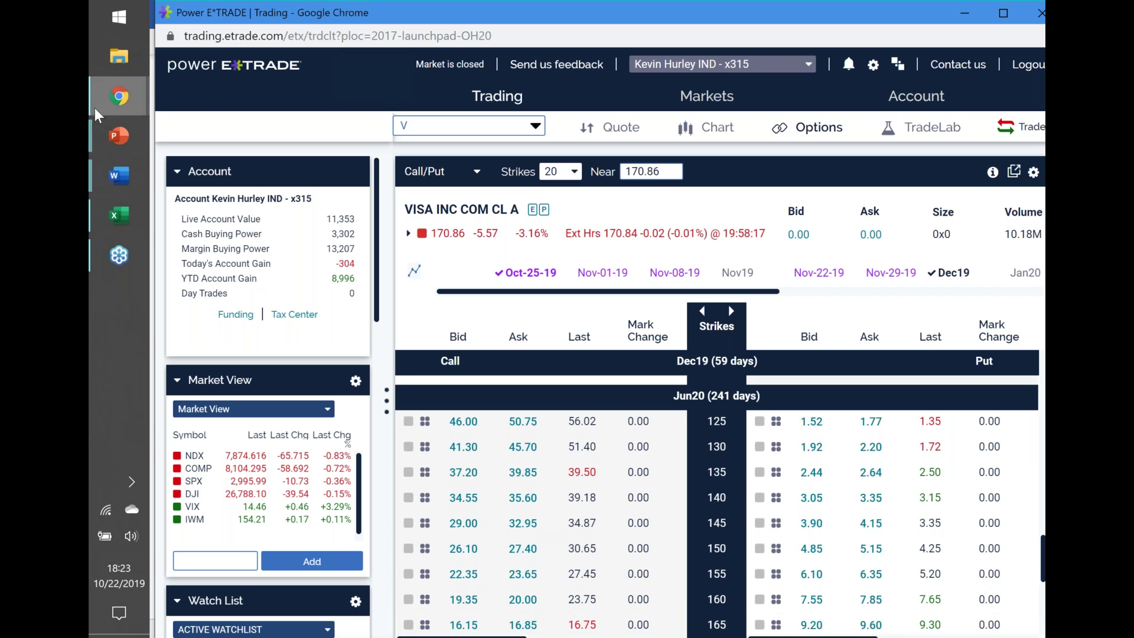
pyautogui.moveTo(120, 99)
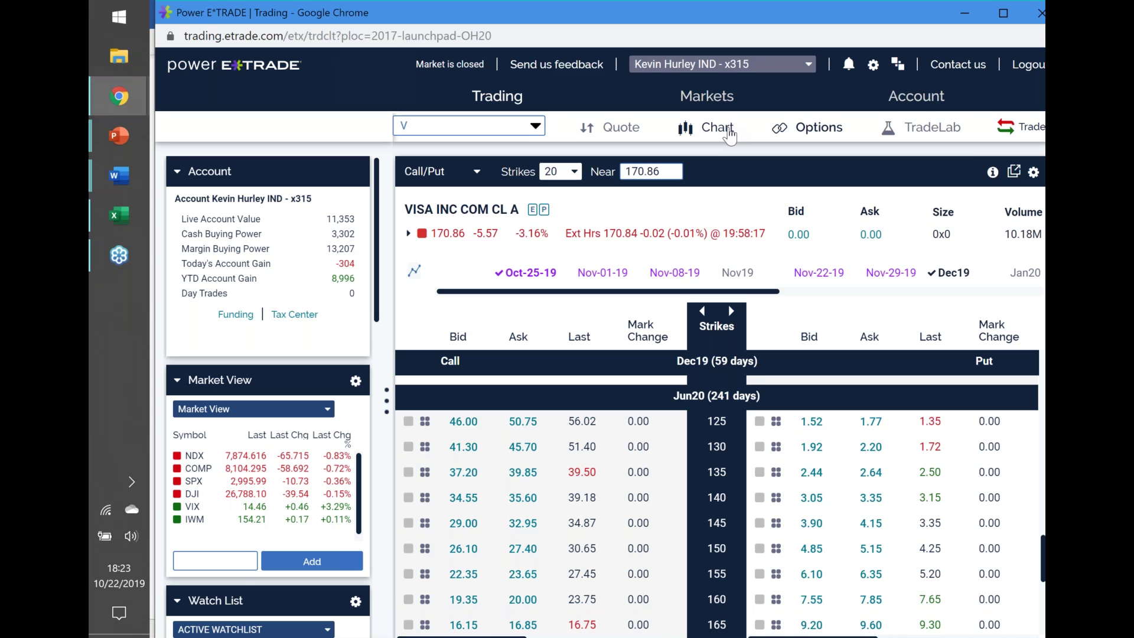
pyautogui.moveTo(927, 100)
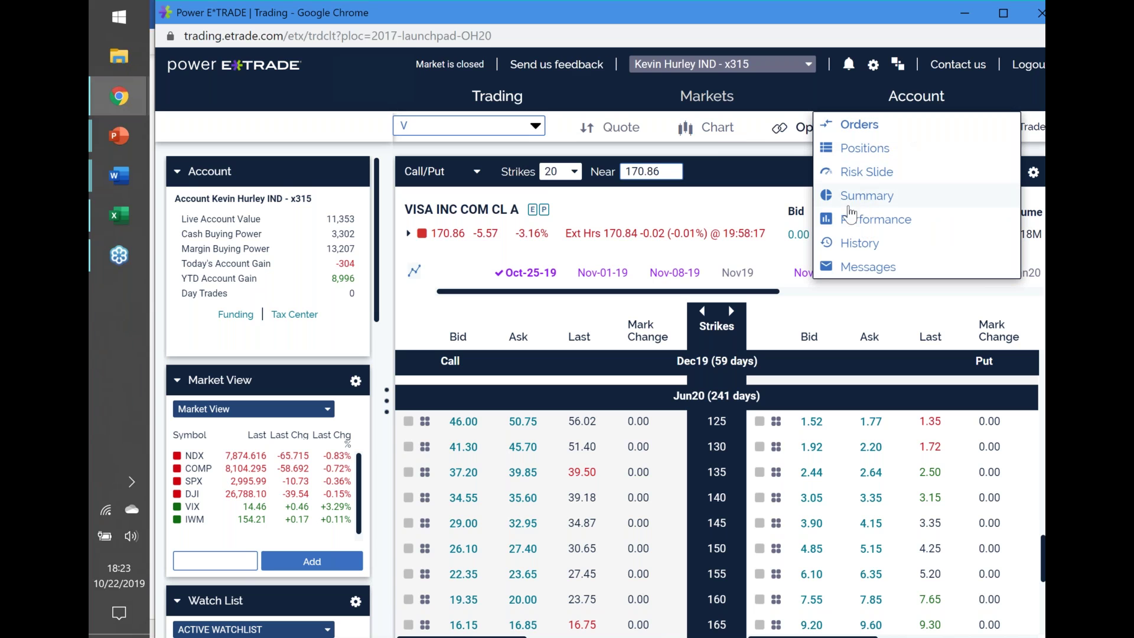
# - Check the account's Positions list, then return to the Visa options chain
pyautogui.click(849, 150)
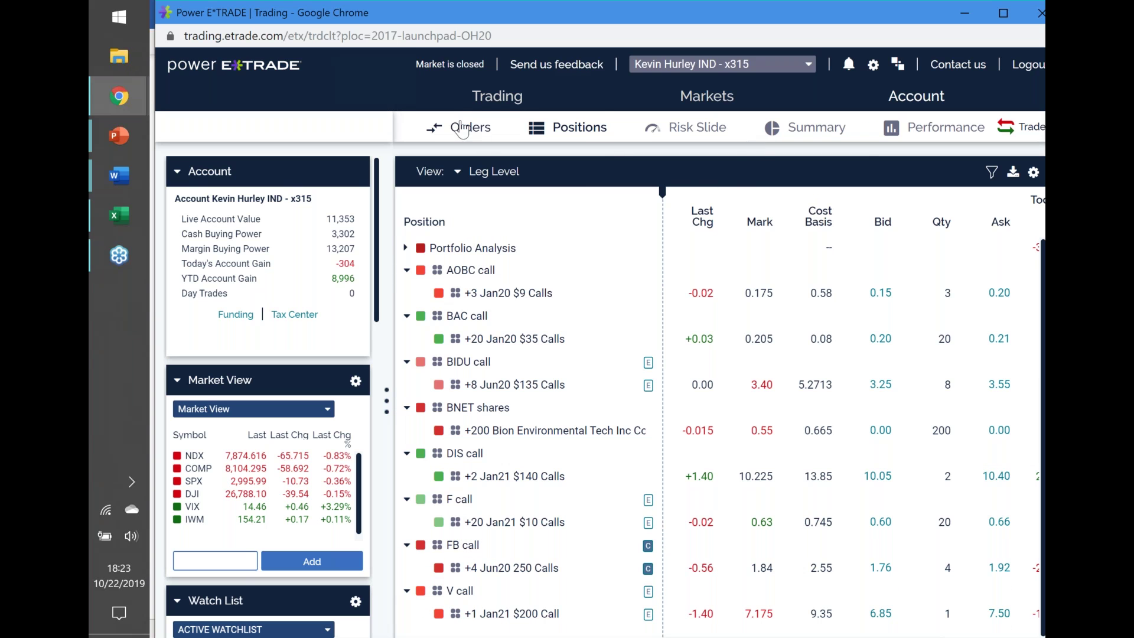
pyautogui.moveTo(498, 99)
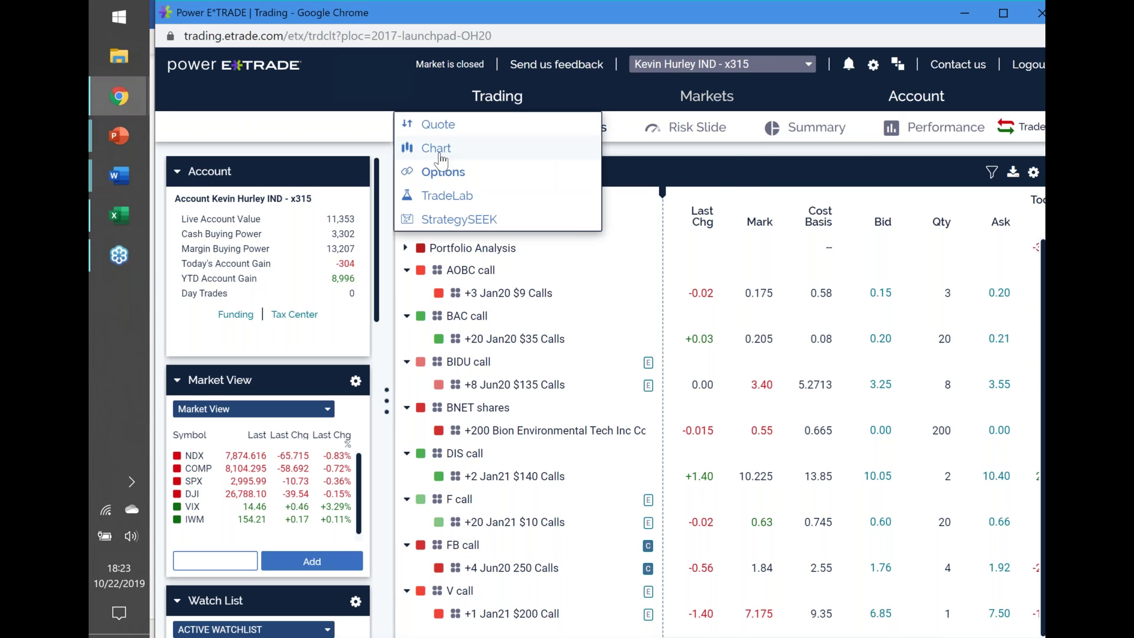
pyautogui.click(440, 172)
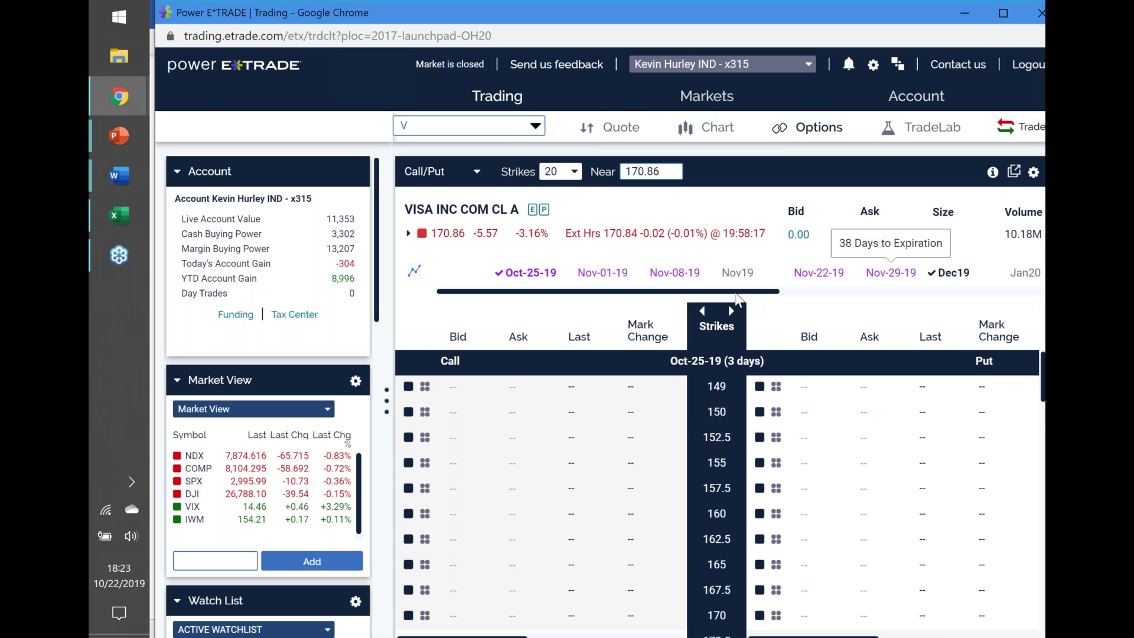
# - Add the Jan21 expiration to the Visa chain and scroll through its strikes
pyautogui.moveTo(744, 304); pyautogui.dragTo(1020, 306)
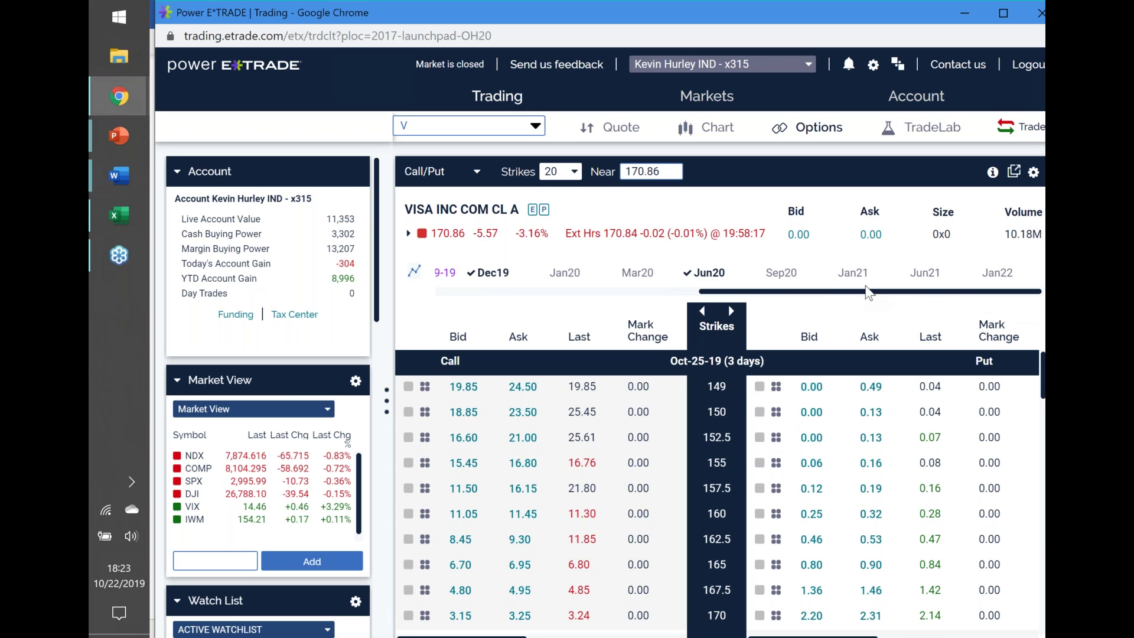
pyautogui.click(851, 272)
pyautogui.scroll(-10, 717, 493)
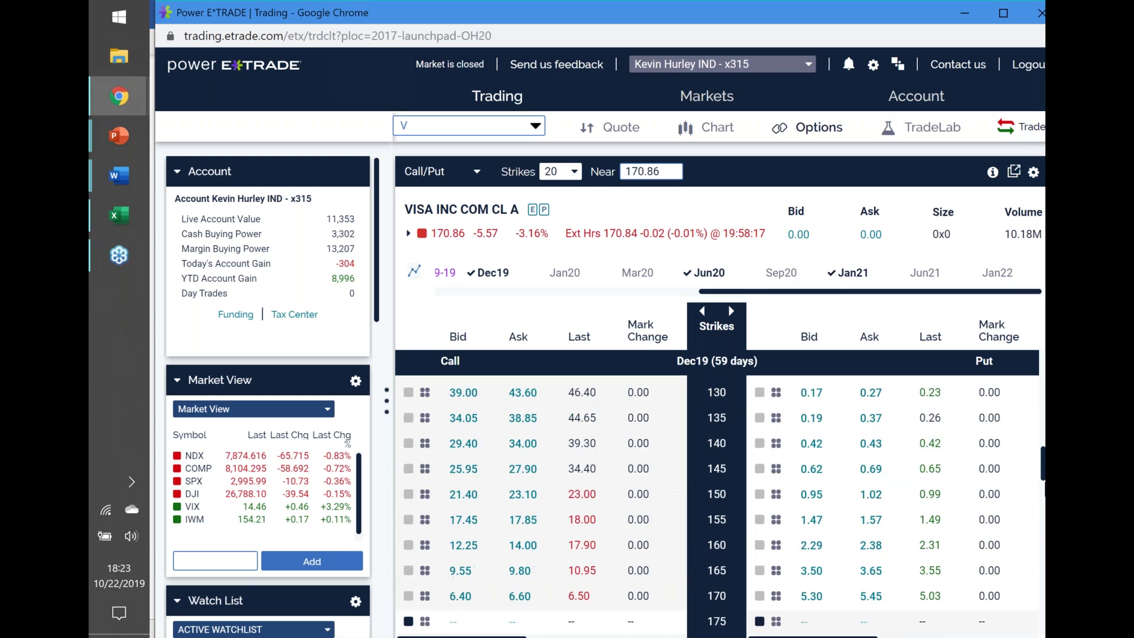
pyautogui.scroll(-10, 717, 493)
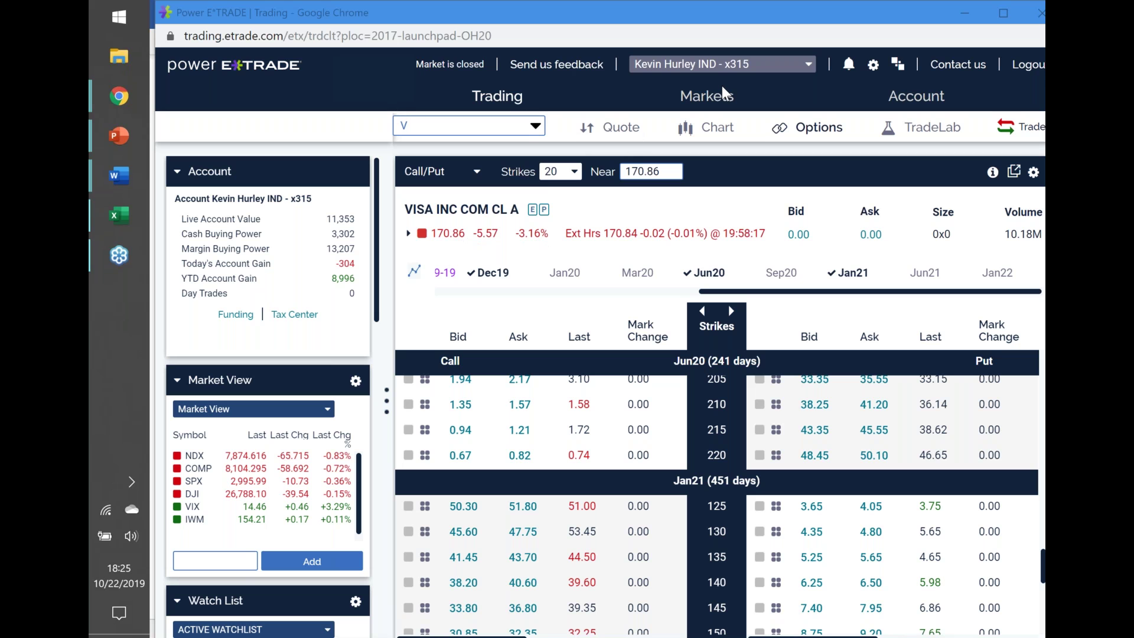
# - Switch from the option chain to Visa's six-month price chart
pyautogui.click(732, 138)
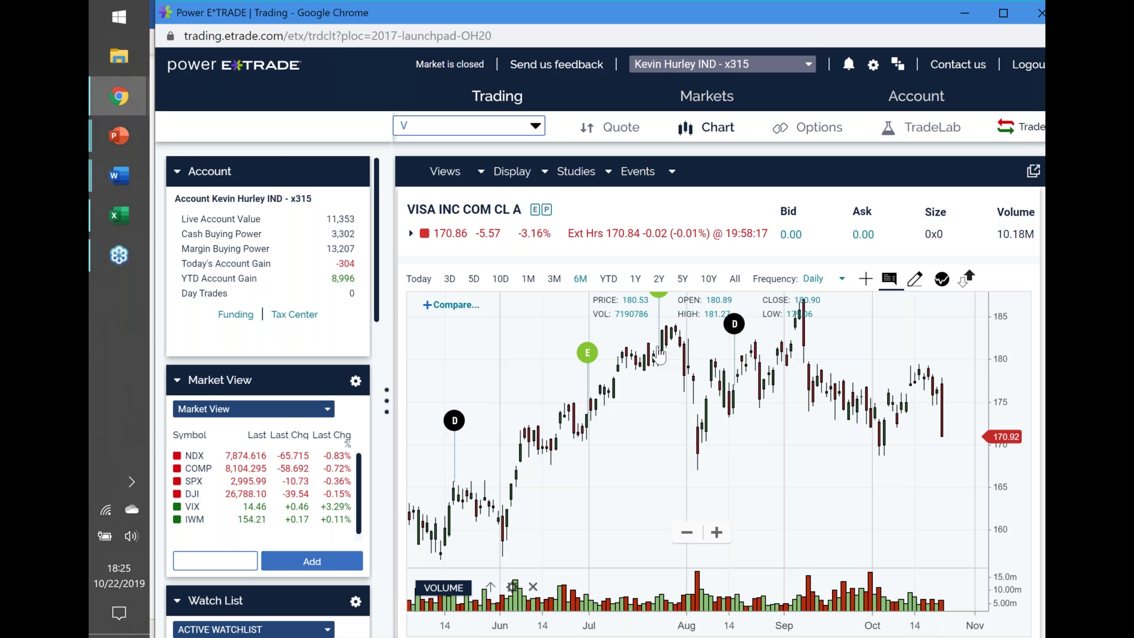
# - Pop the Visa chart out into its own browser window
pyautogui.click(1033, 172)
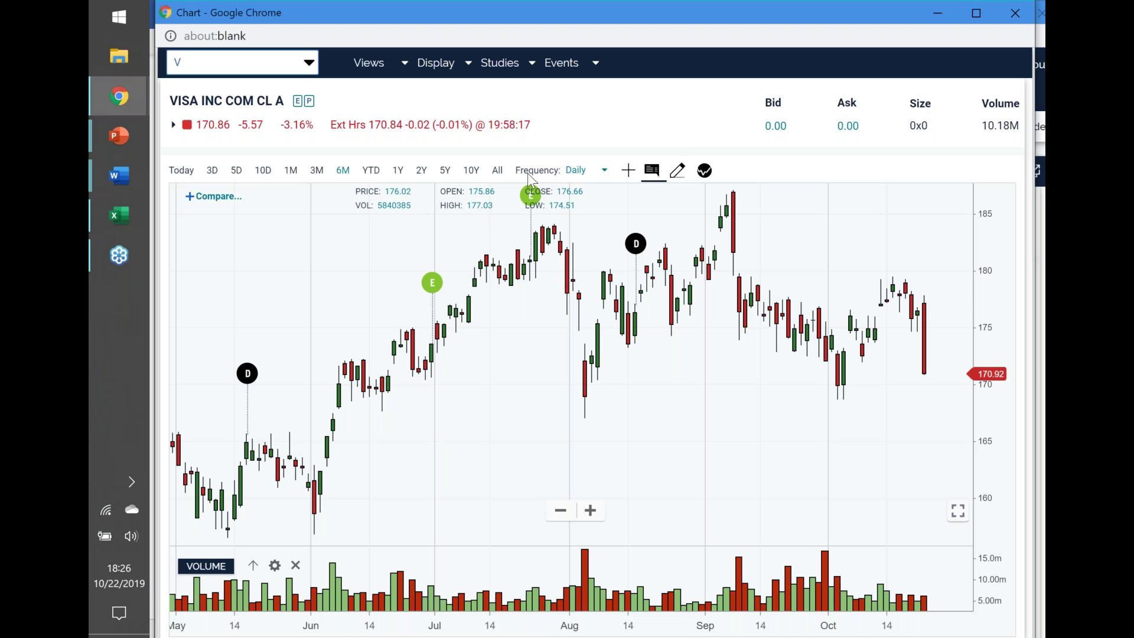
# - Open the chart's Studies menu and show the full All Studies list
pyautogui.click(501, 73)
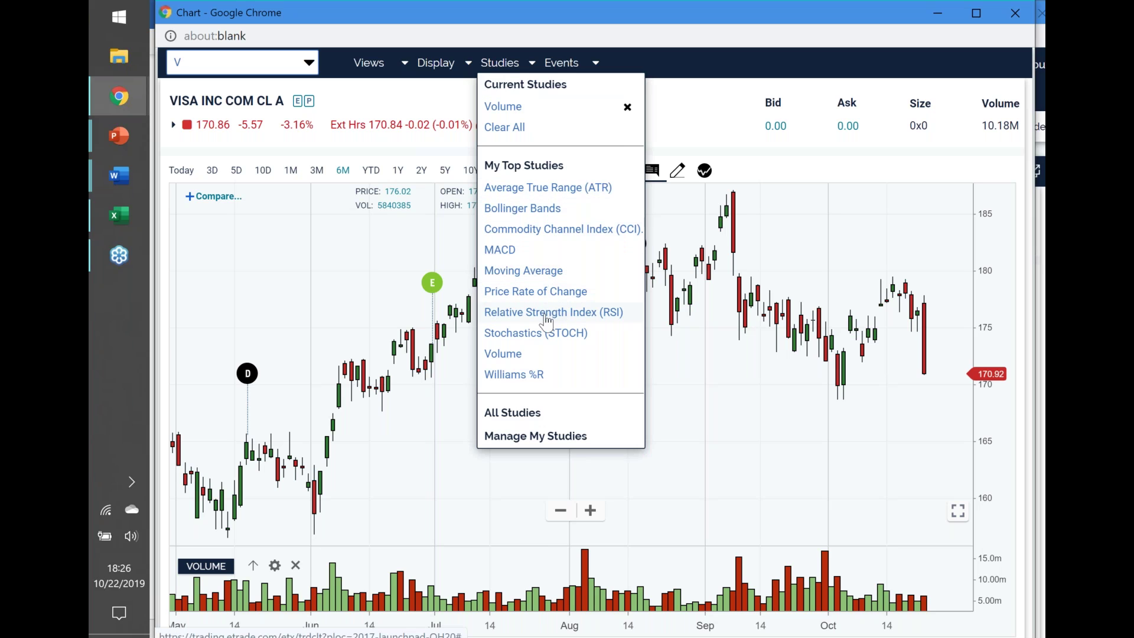
pyautogui.click(525, 421)
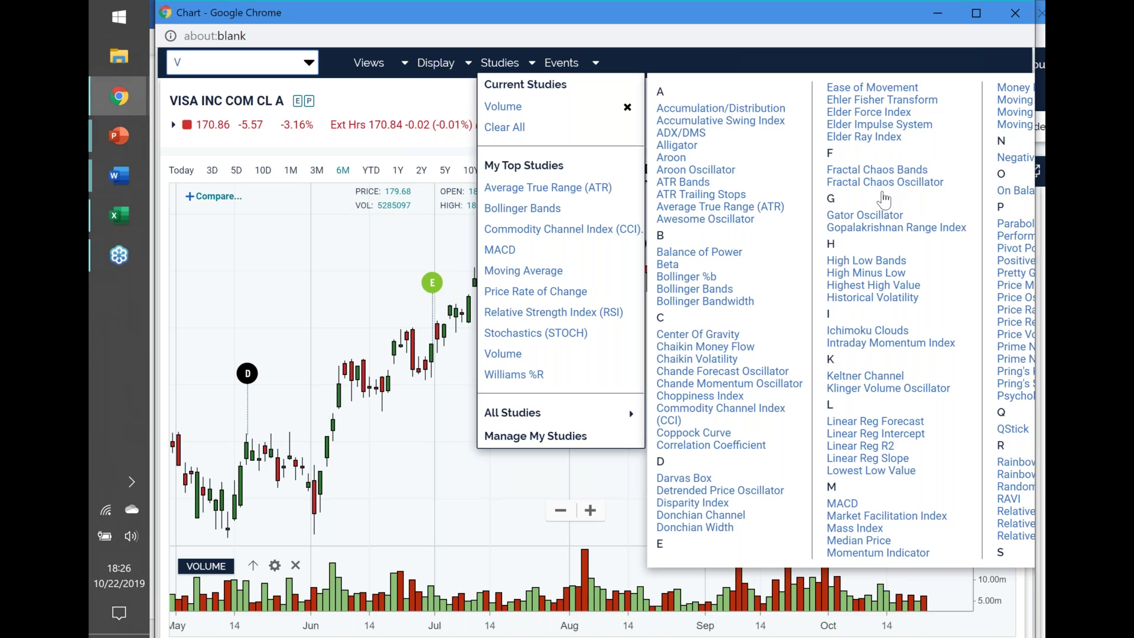
pyautogui.click(937, 13)
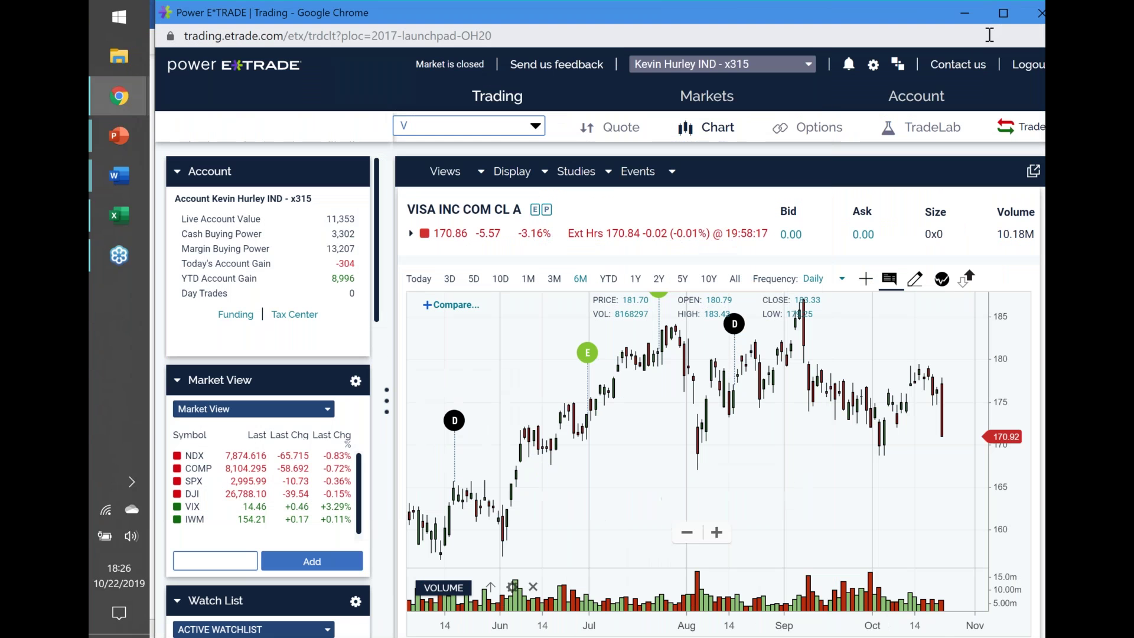
pyautogui.click(967, 15)
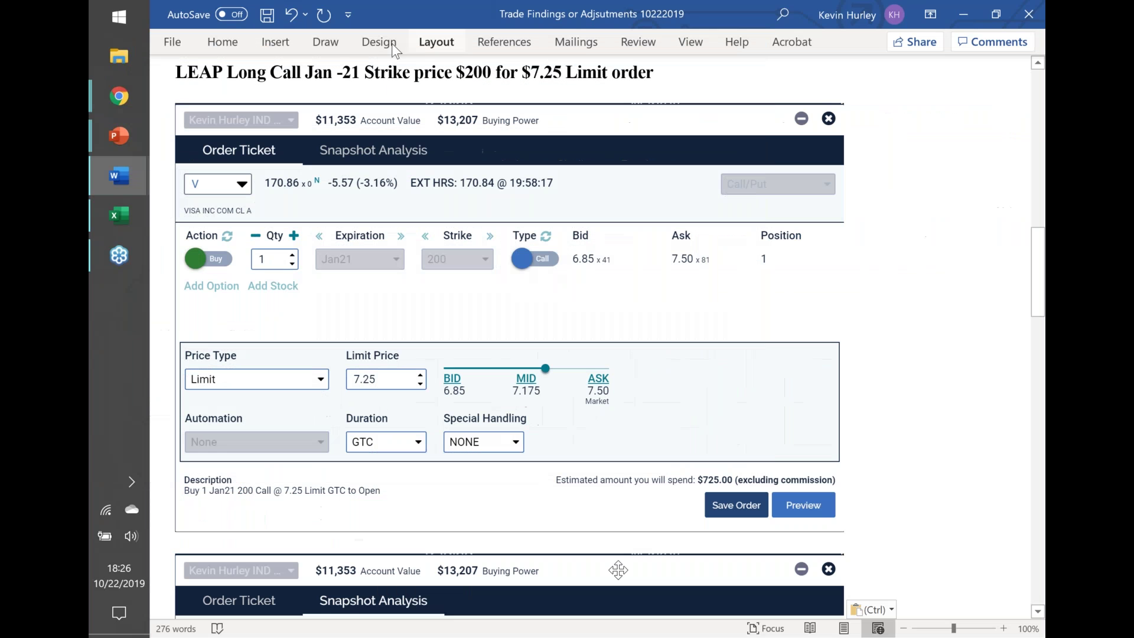
pyautogui.click(966, 15)
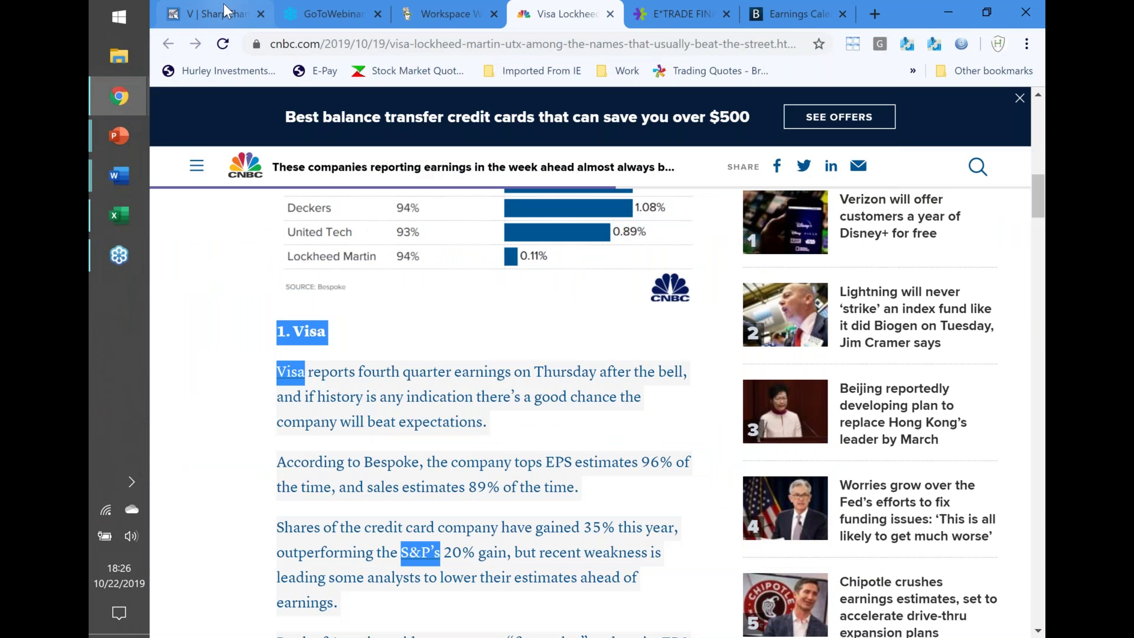
pyautogui.click(224, 10)
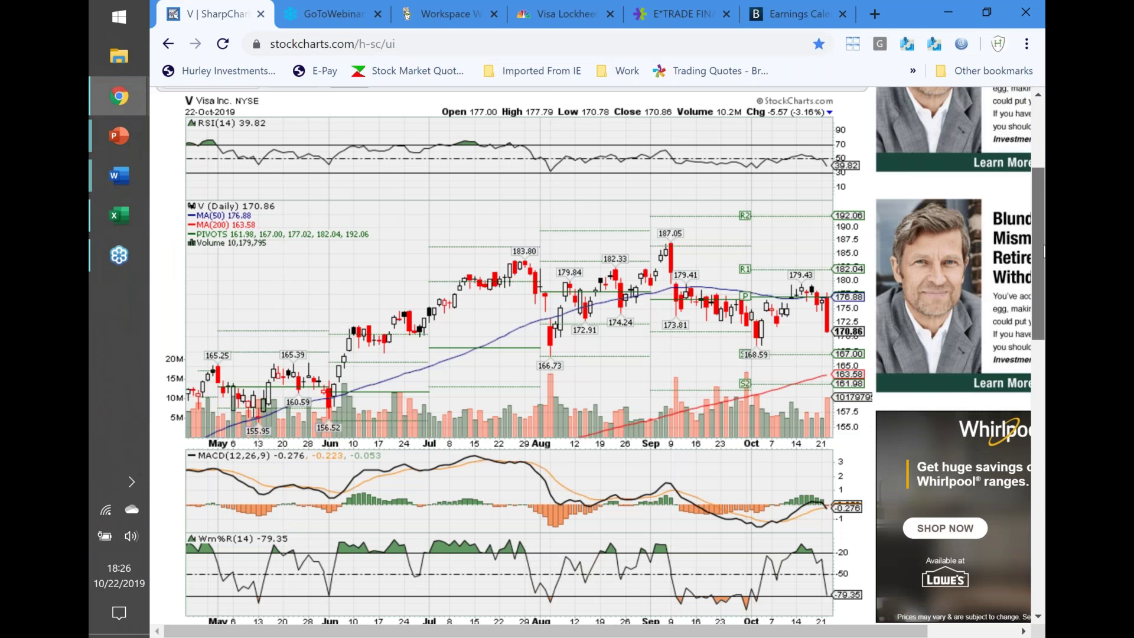
pyautogui.scroll(-5, 451, 373)
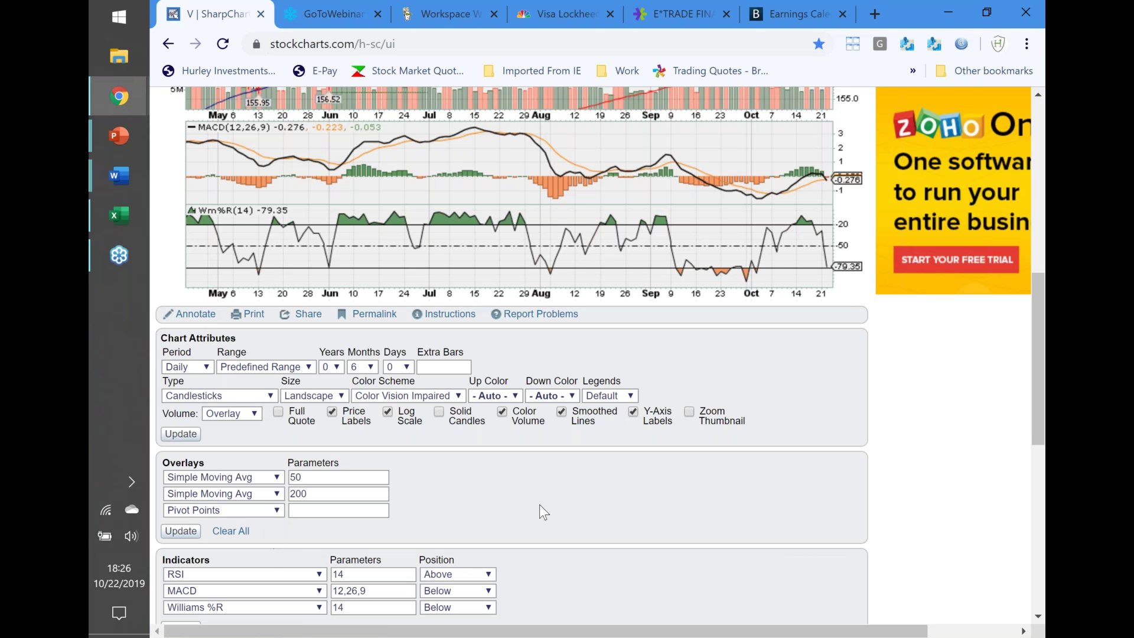
pyautogui.scroll(-3, 260, 323)
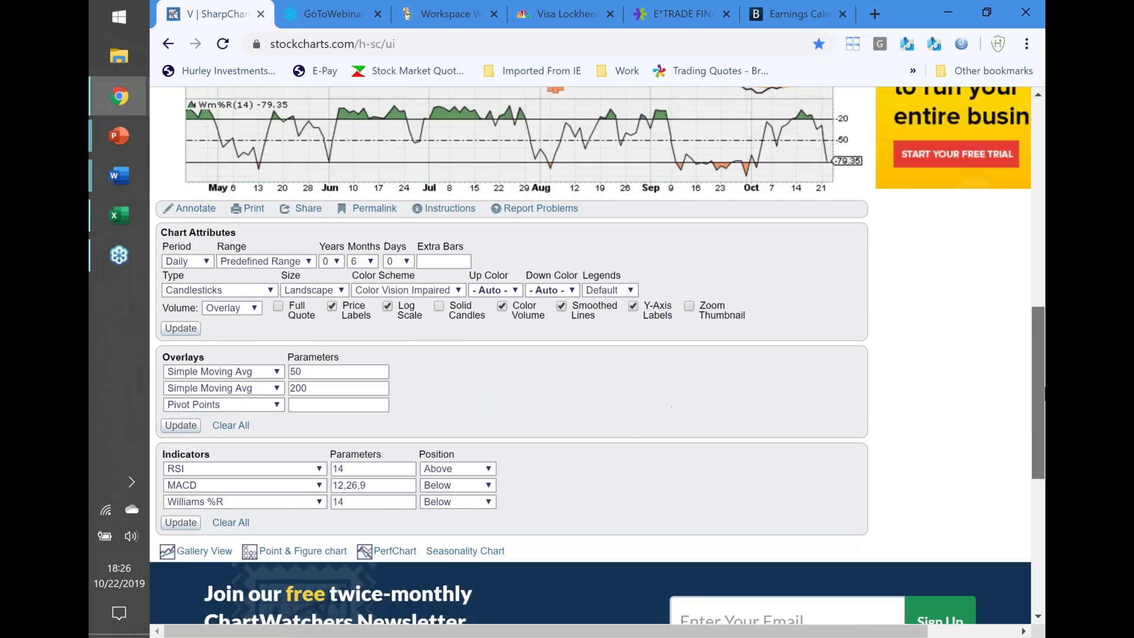
pyautogui.click(268, 331)
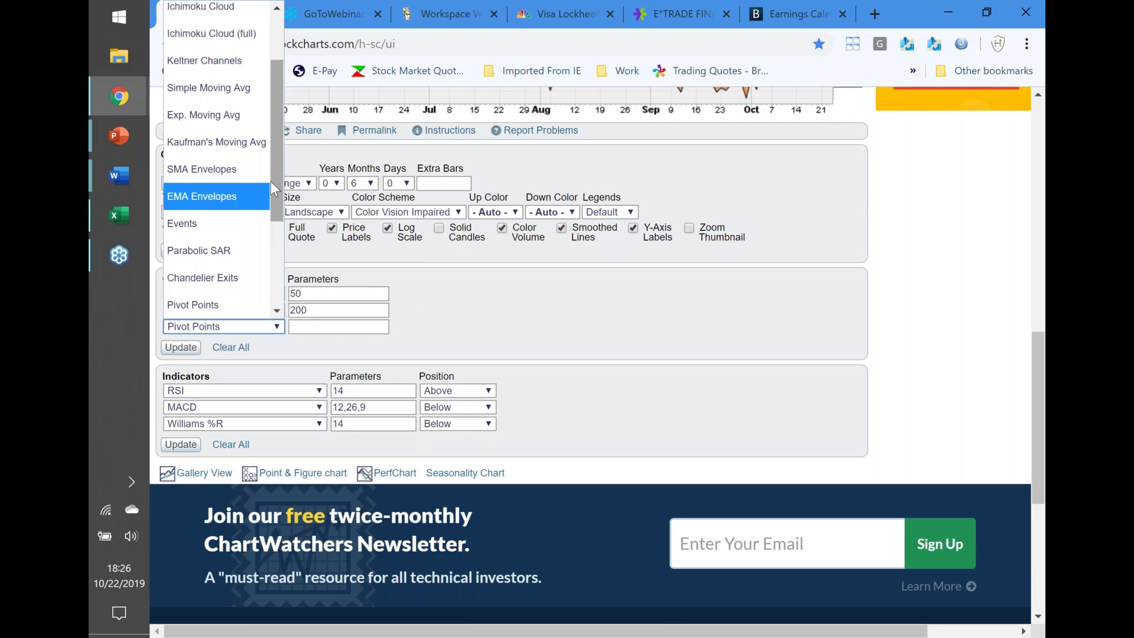
pyautogui.moveTo(272, 172); pyautogui.dragTo(283, 310)
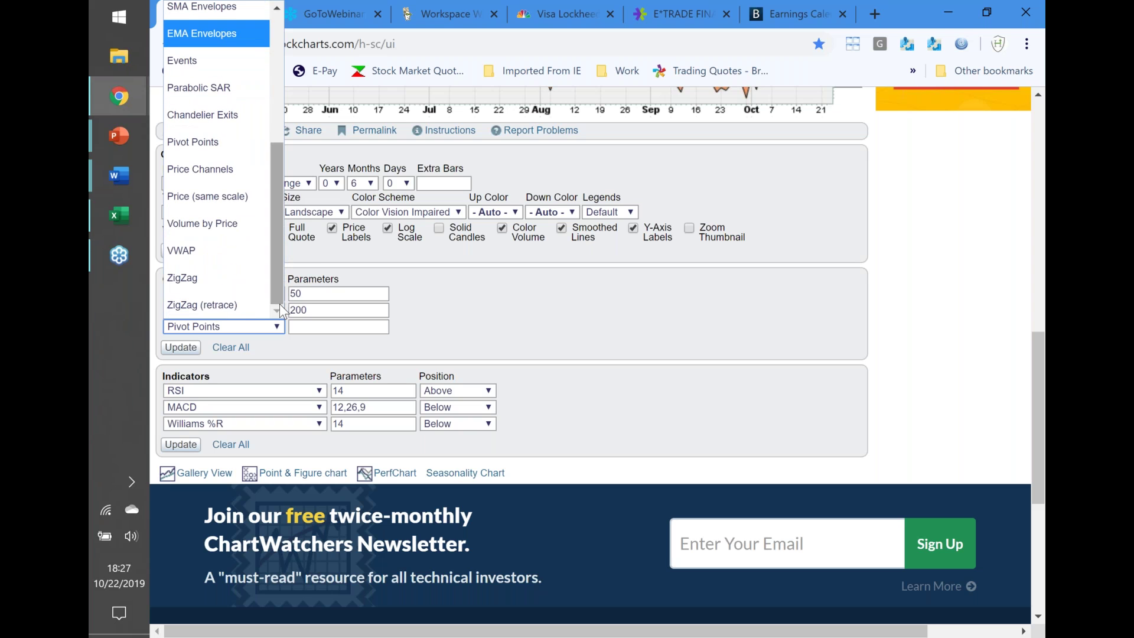
pyautogui.click(257, 326)
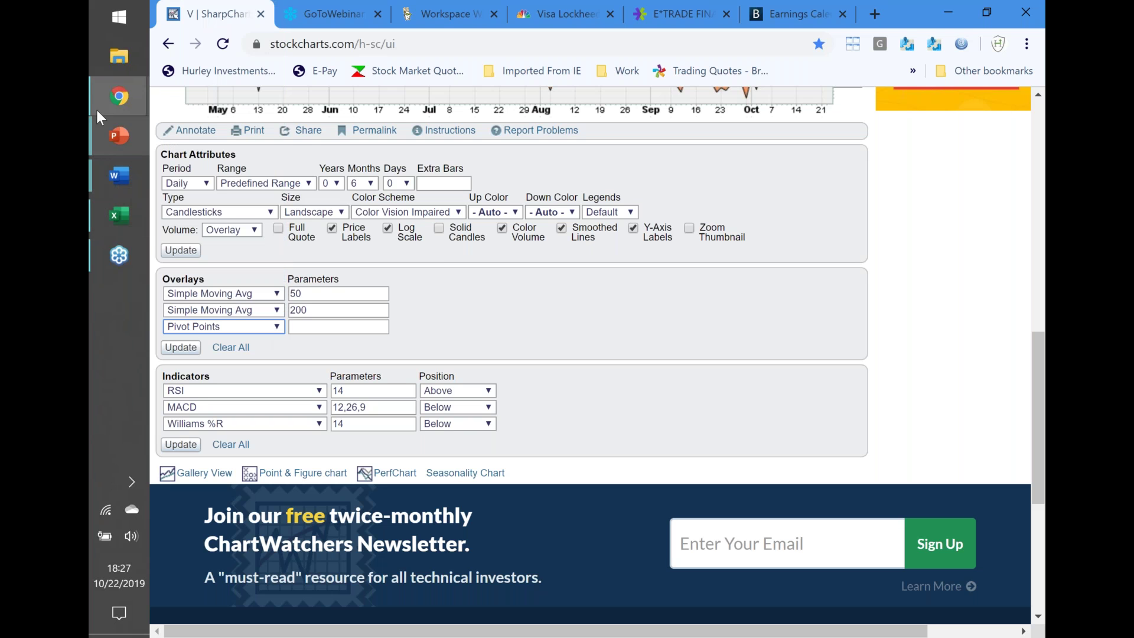
pyautogui.moveTo(121, 100)
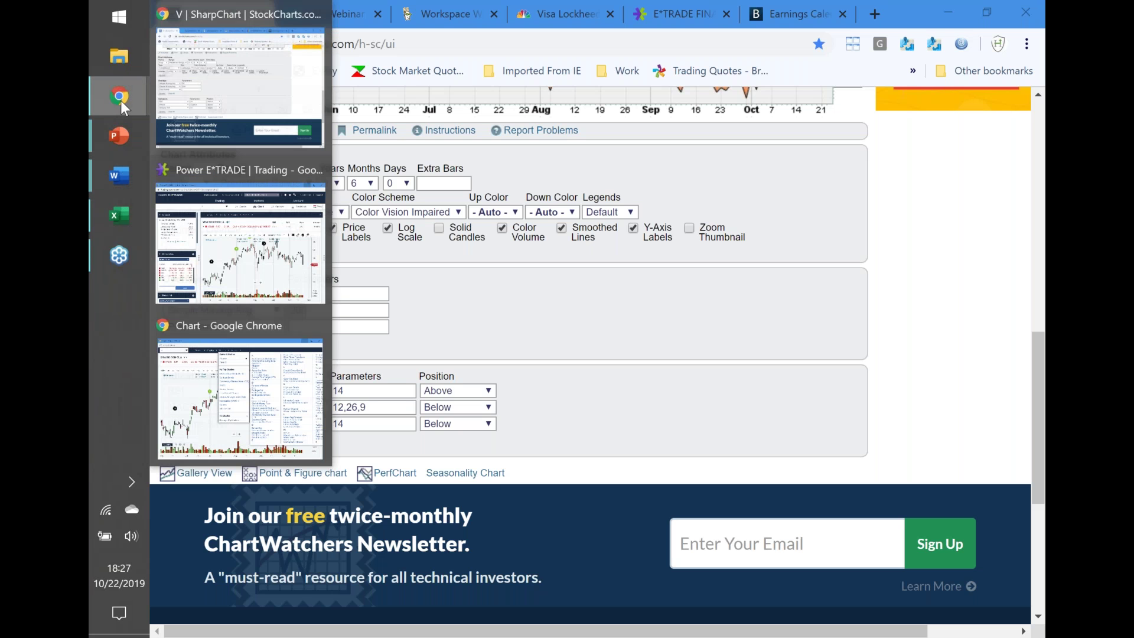
pyautogui.click(238, 416)
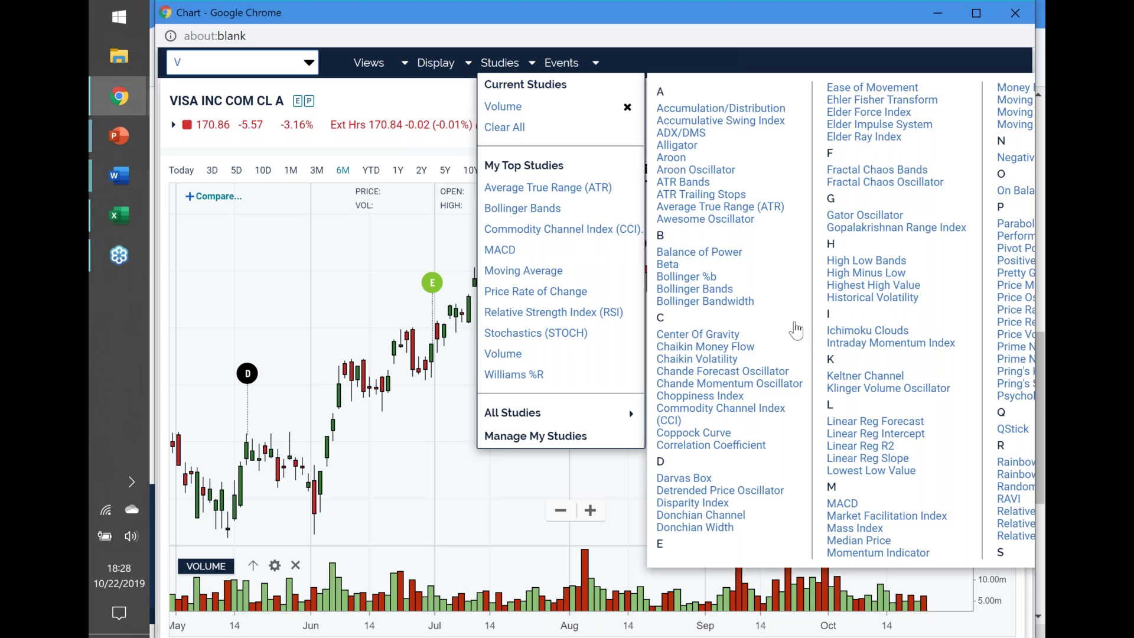
# - Maximize the pop-out Visa chart window
pyautogui.click(976, 13)
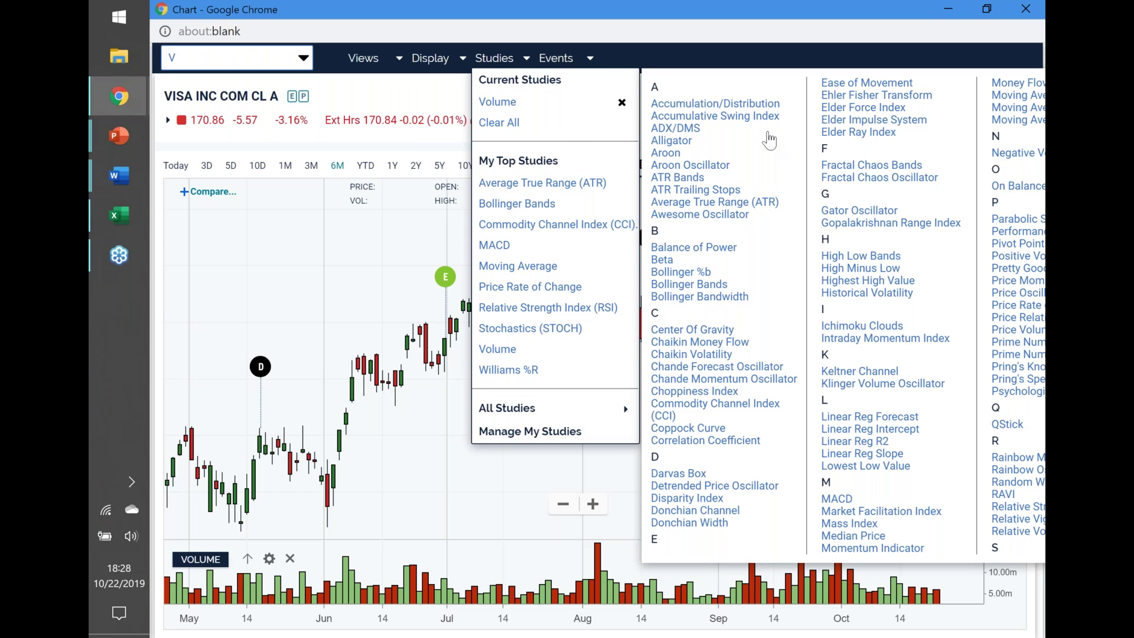
# - Close the chart window and return to the Trade Findings or Adjsutments 10222019 report
pyautogui.click(1025, 8)
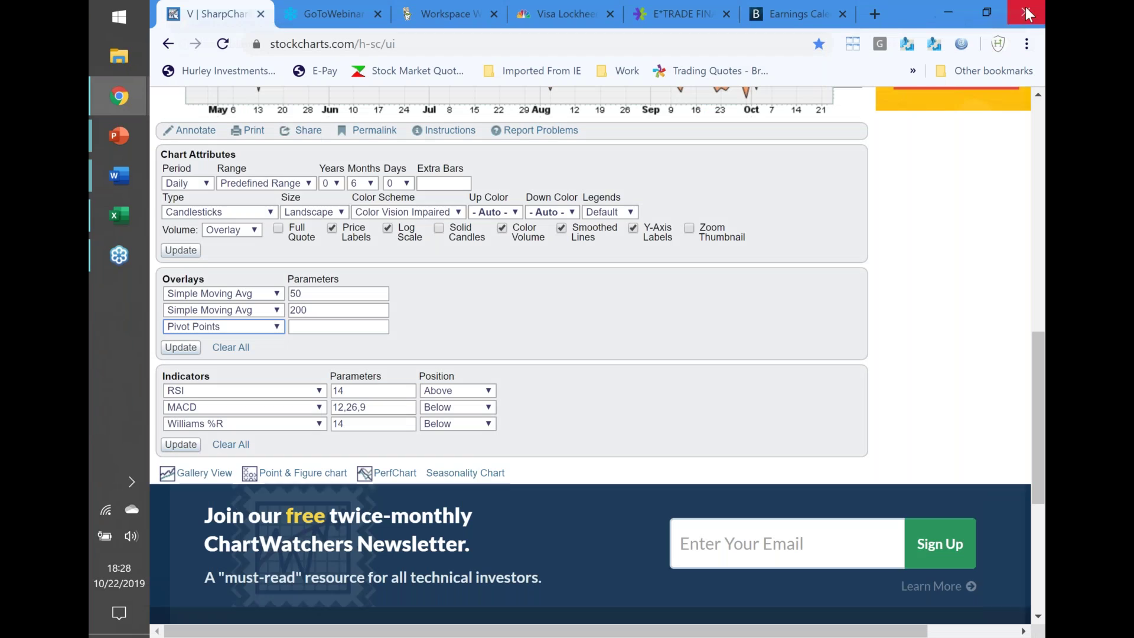
pyautogui.moveTo(125, 162)
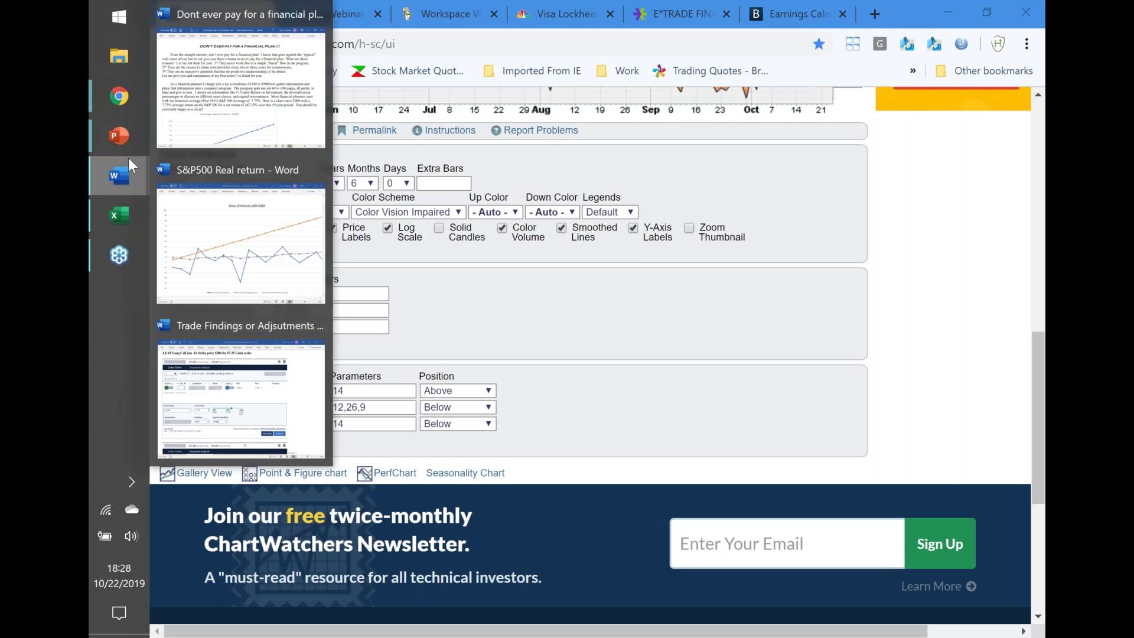
pyautogui.click(292, 361)
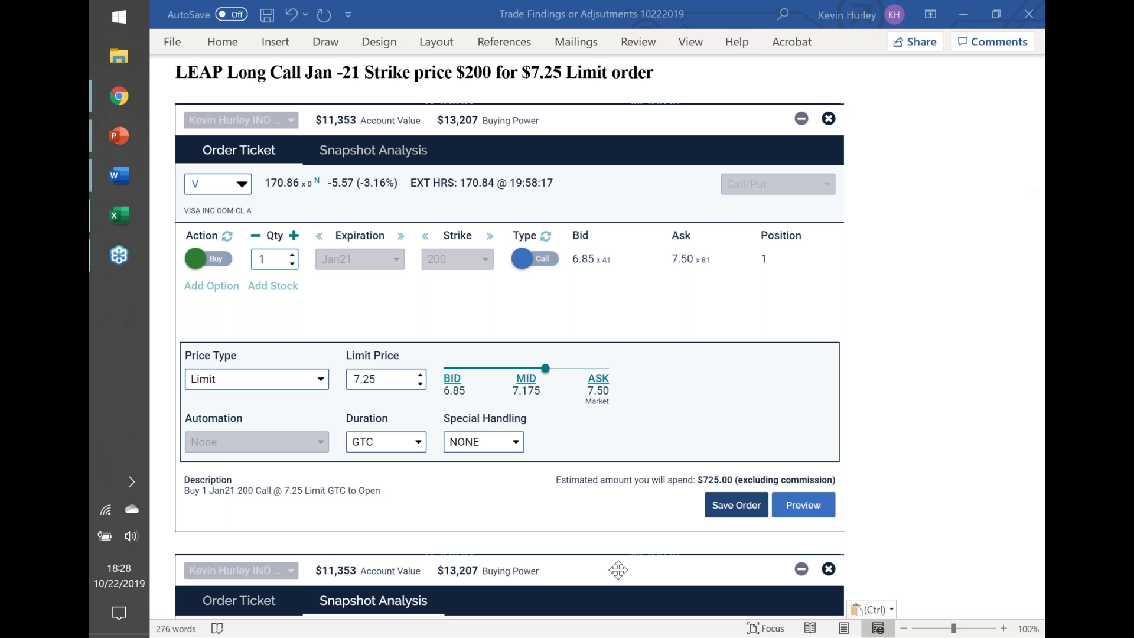
# - Scroll past the Visa snapshot analysis to the BIDU Leap Long Call order ticket
pyautogui.scroll(-5, 509, 337)
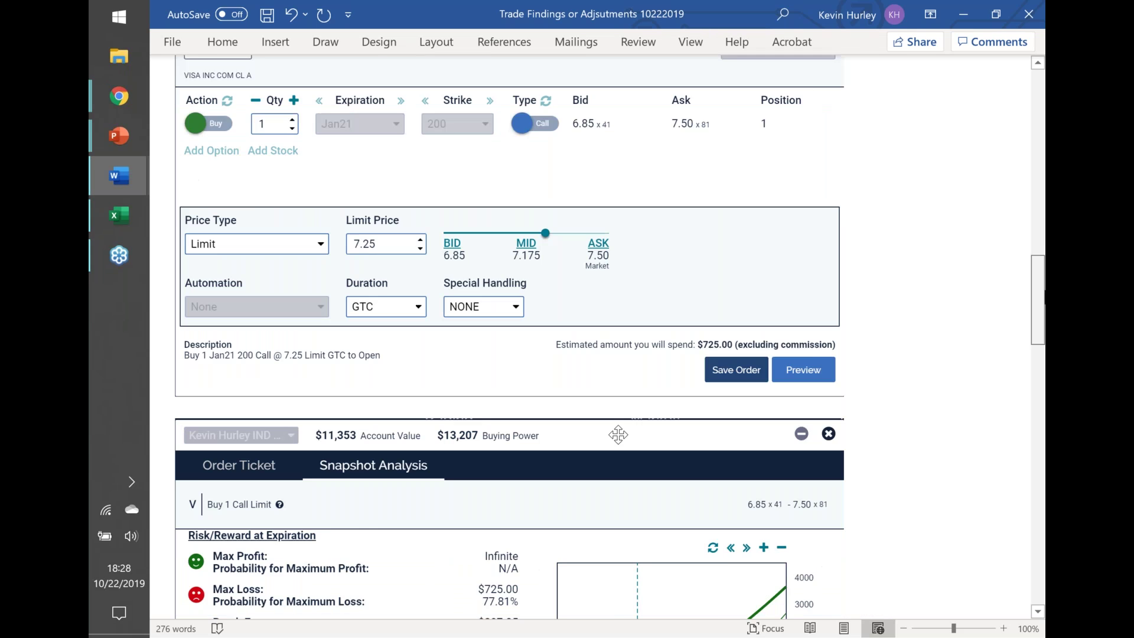
pyautogui.scroll(-2, 1042, 299)
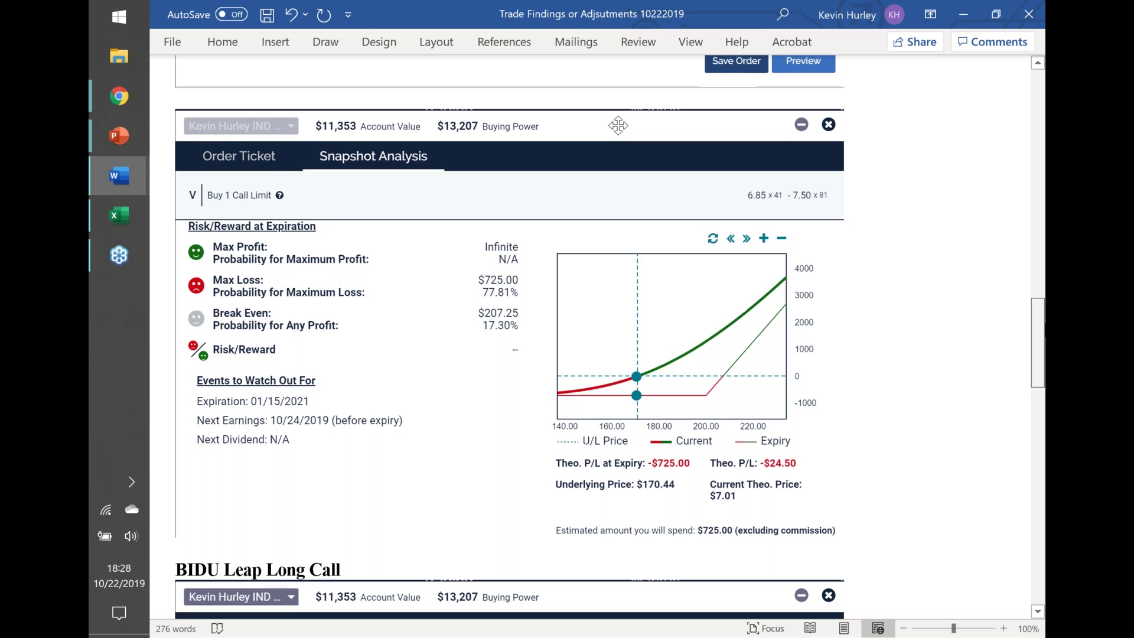
pyautogui.scroll(6, 1041, 299)
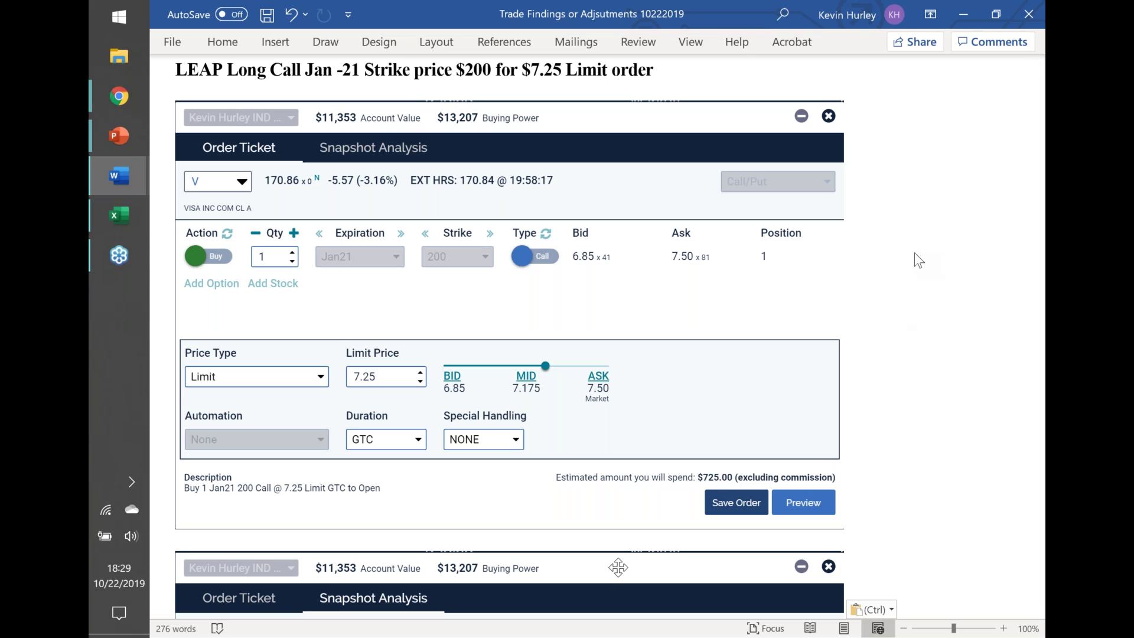
pyautogui.moveTo(1043, 272); pyautogui.dragTo(1043, 414)
pyautogui.scroll(-6, 533, 546)
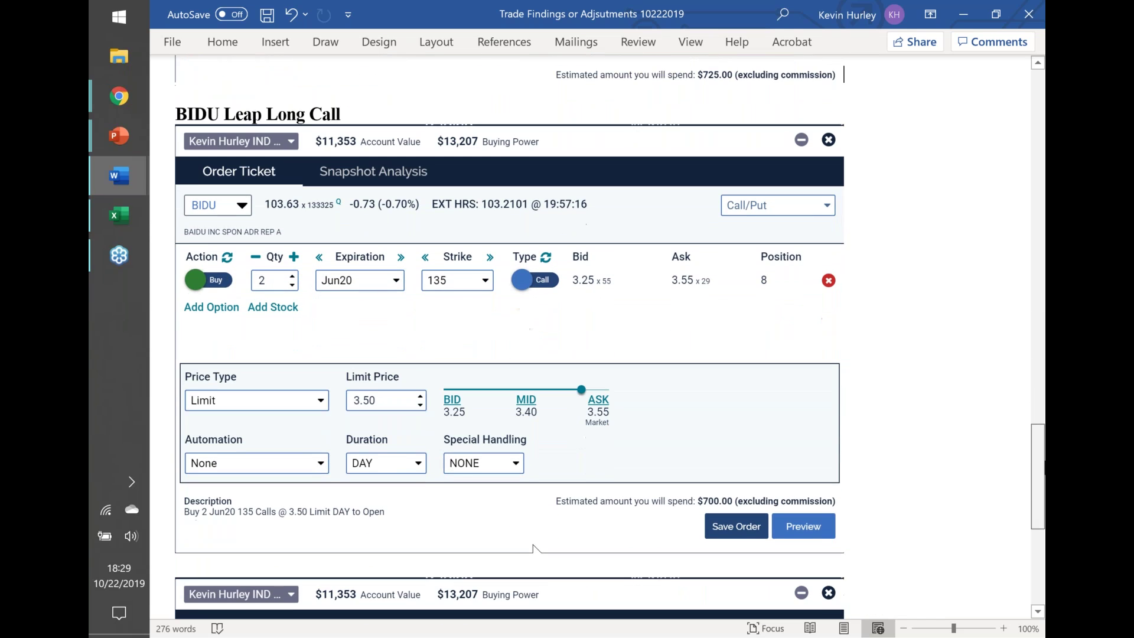
pyautogui.scroll(1, 533, 547)
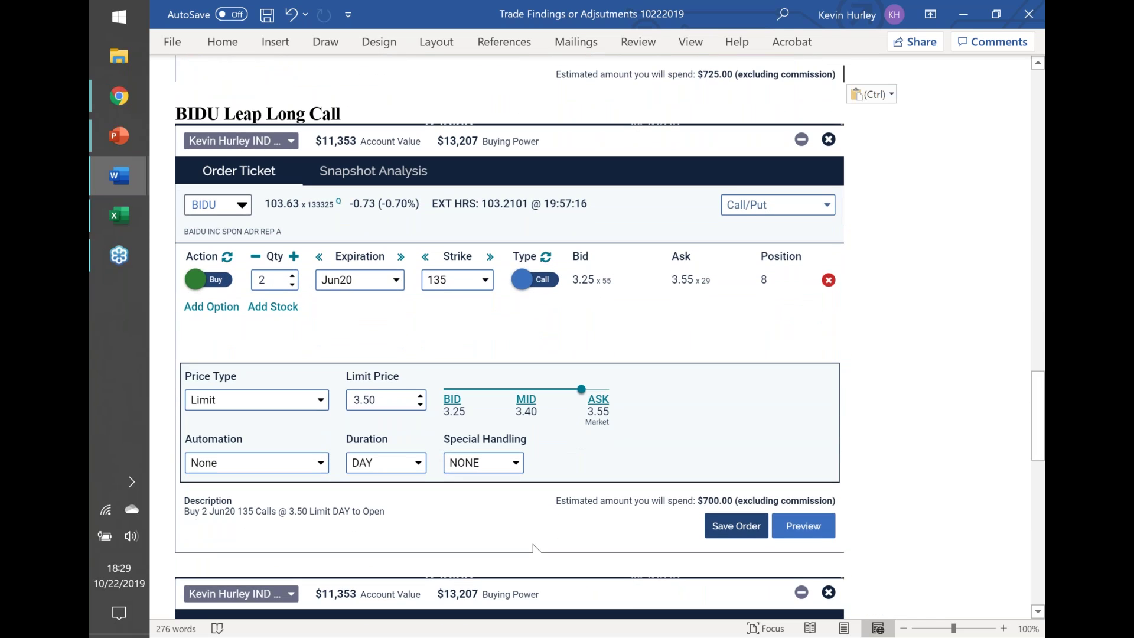